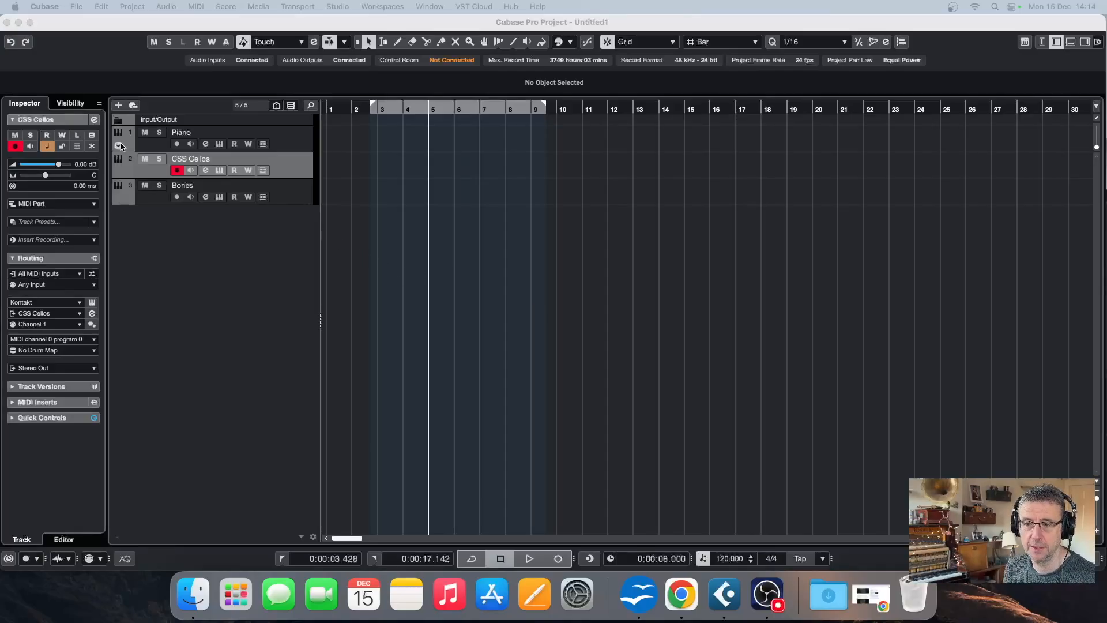
Record a MIDI melody with modulation and expression on the CSS Cellos track, starting from bar 3.
left_click(377, 110)
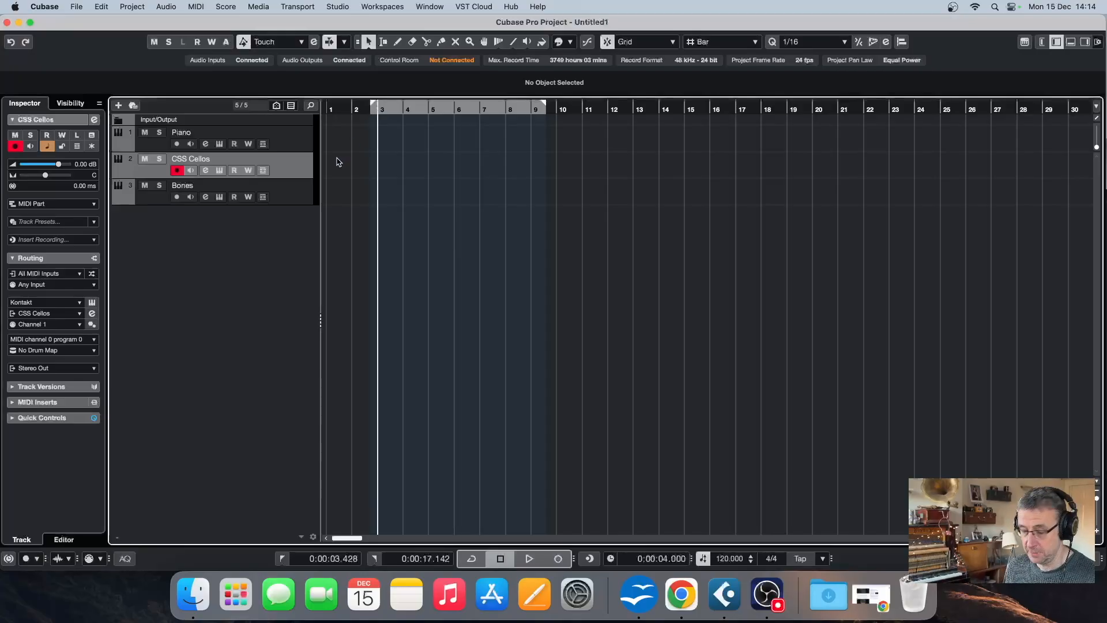
key("KP_Multiply")
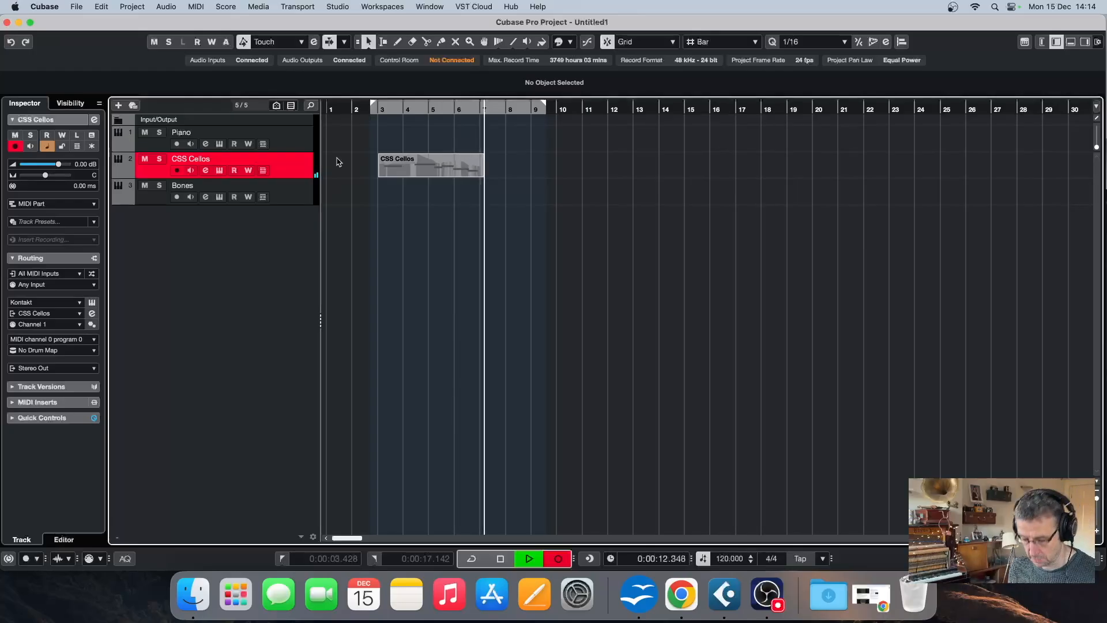
key("space")
Open the recorded cello part in the Key Editor, show CC 11 (Expression) in the Sustain lane, and close the editor.
double_click(455, 167)
scroll(487, 324, "left", 3)
key("g")
key("g")
key("g")
key("g")
key("g")
key("g")
key("g")
key("g")
key("g")
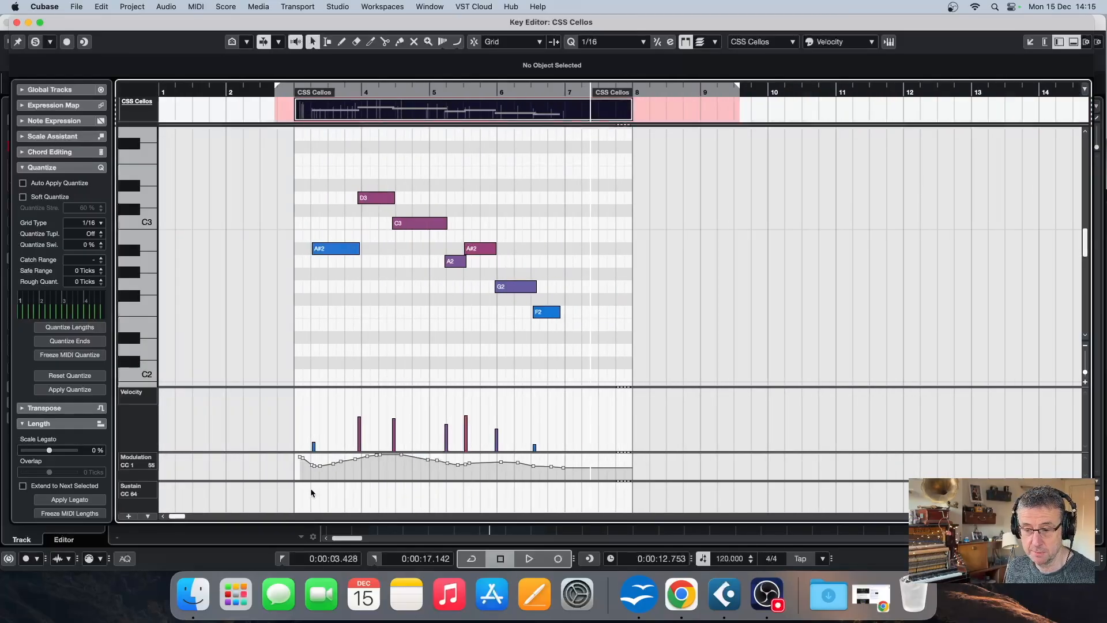
left_click(147, 500)
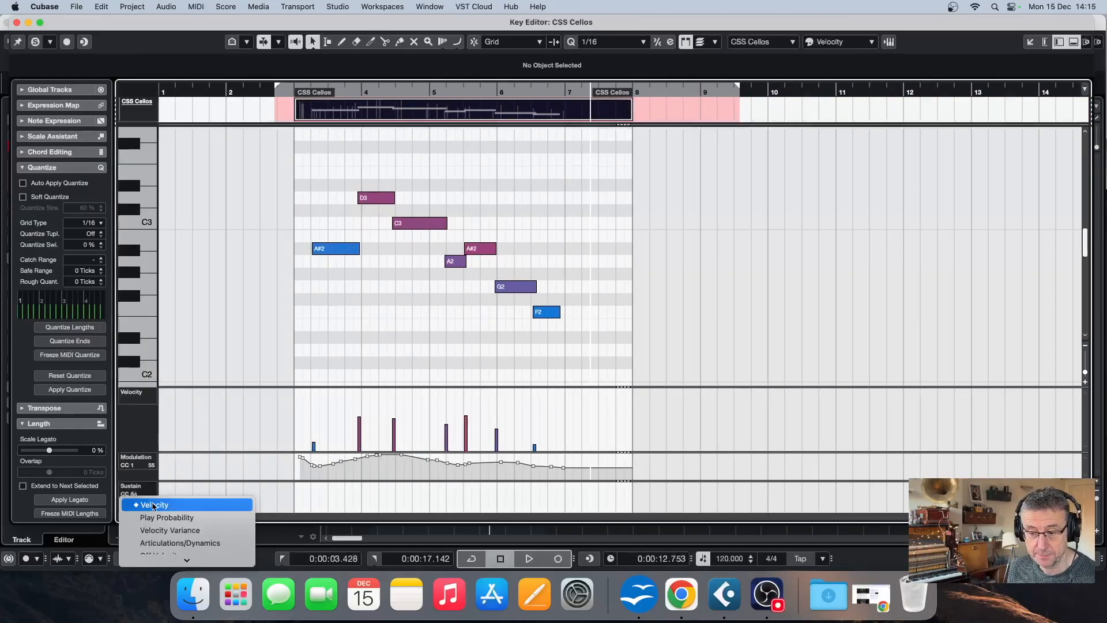
mouse_move(175, 559)
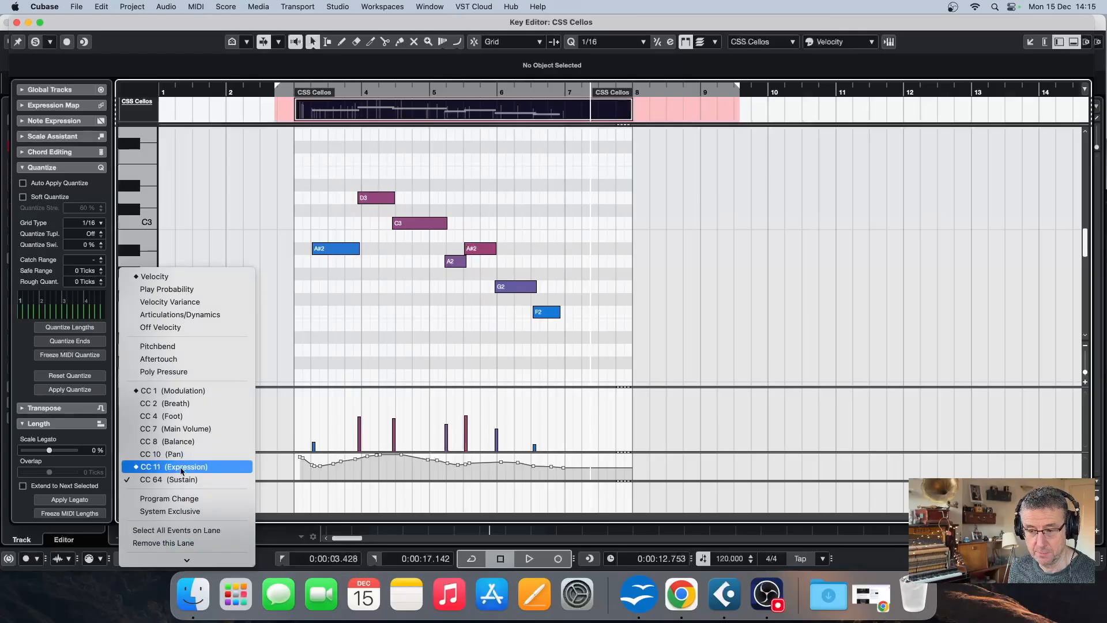
left_click(182, 468)
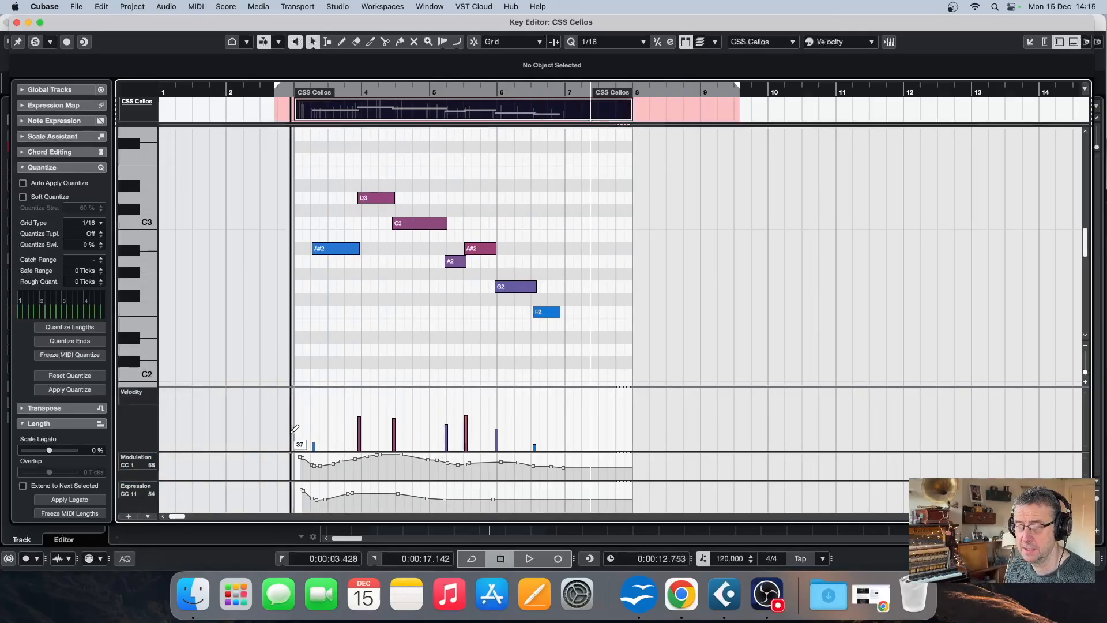
left_click(17, 23)
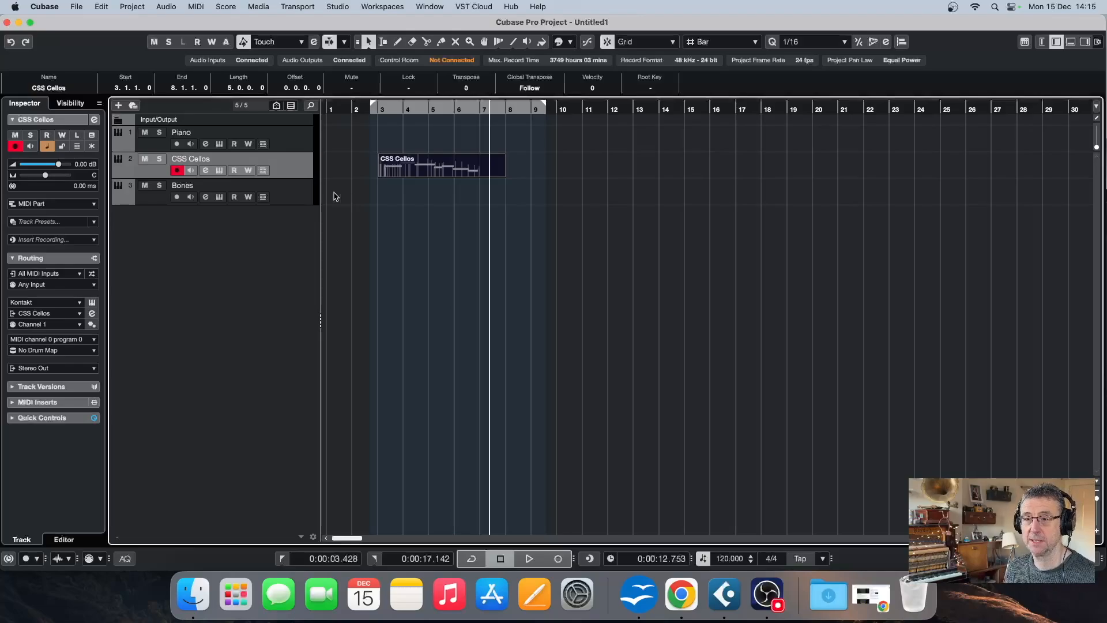
Select the Piano track, place the playhead at bar 3 and delete the cello part.
left_click(291, 142)
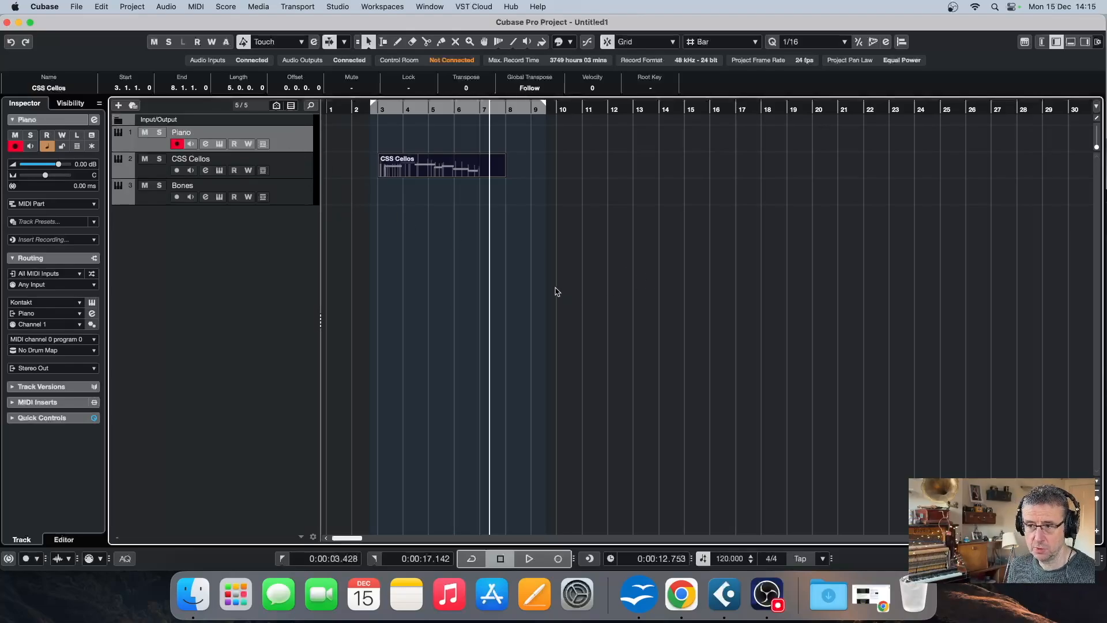
left_click(377, 108)
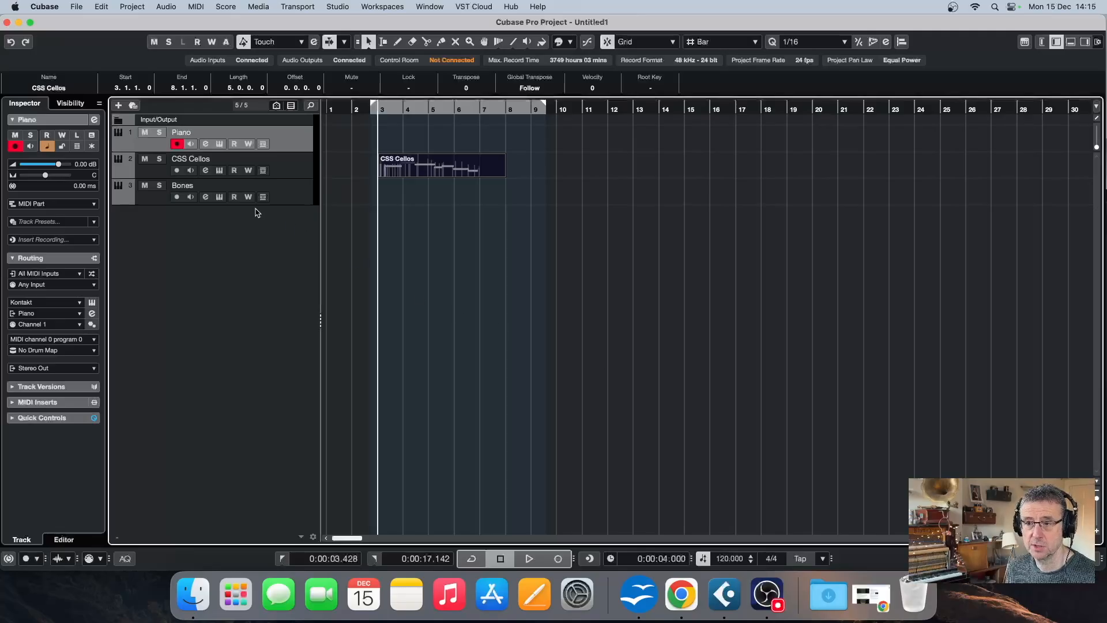
key("Delete")
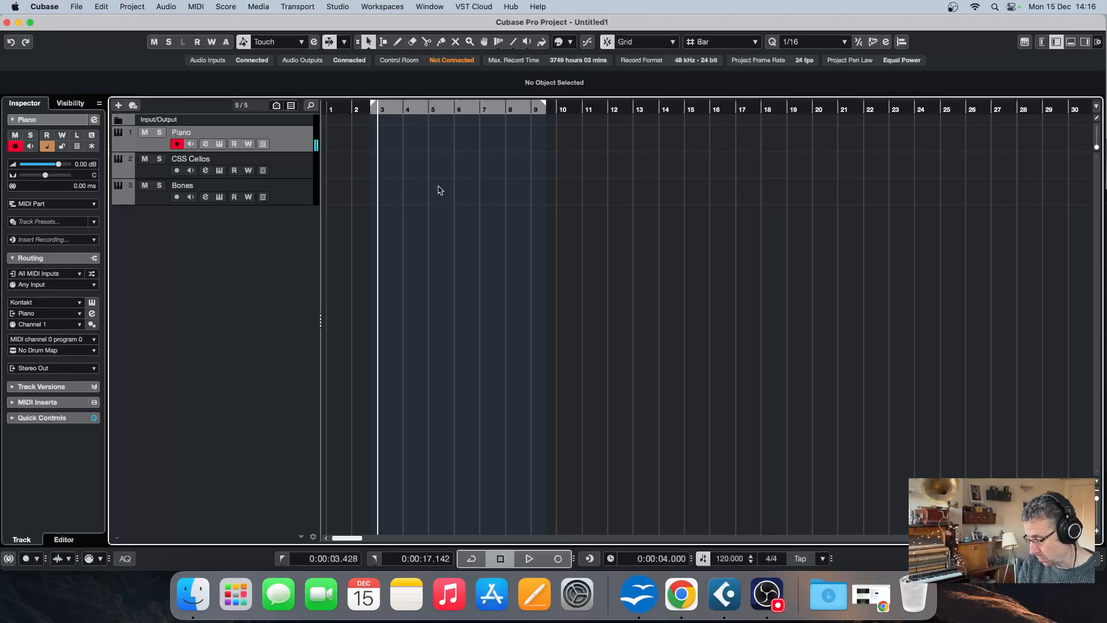
Record a short chord part on the Piano track from bar 3 and play it back.
key("KP_Multiply")
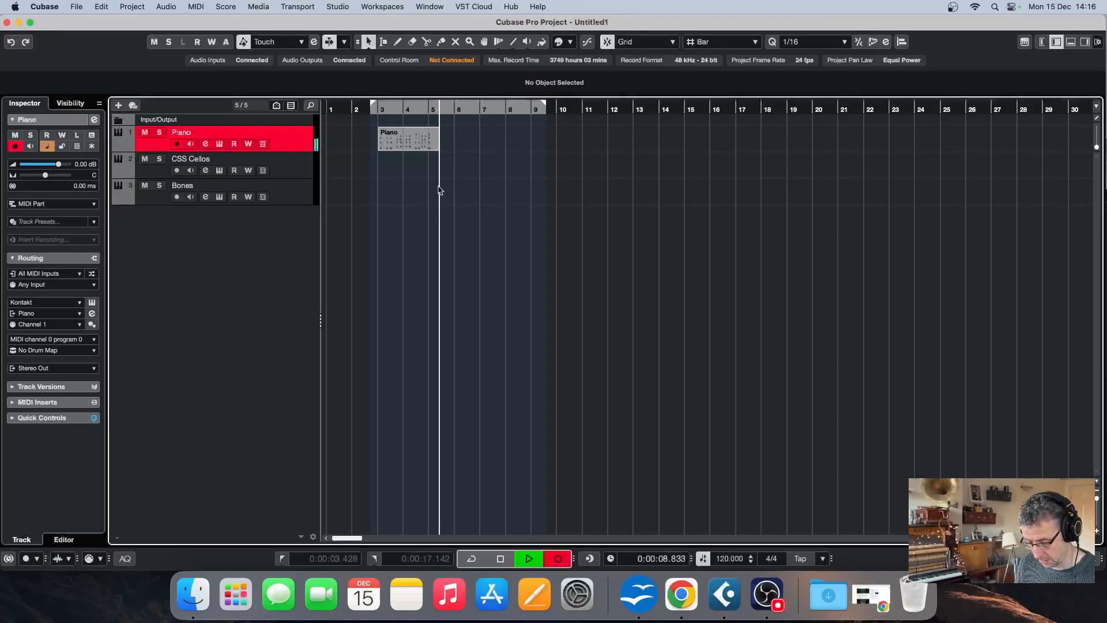
key("space")
left_click(377, 109)
key("space")
key("h")
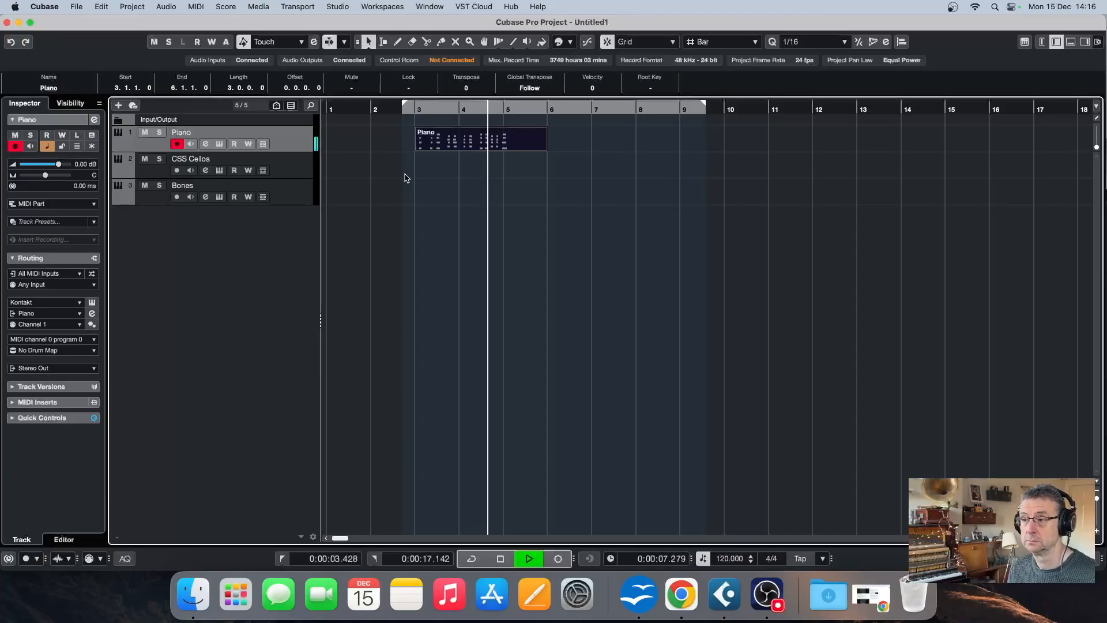
key("space")
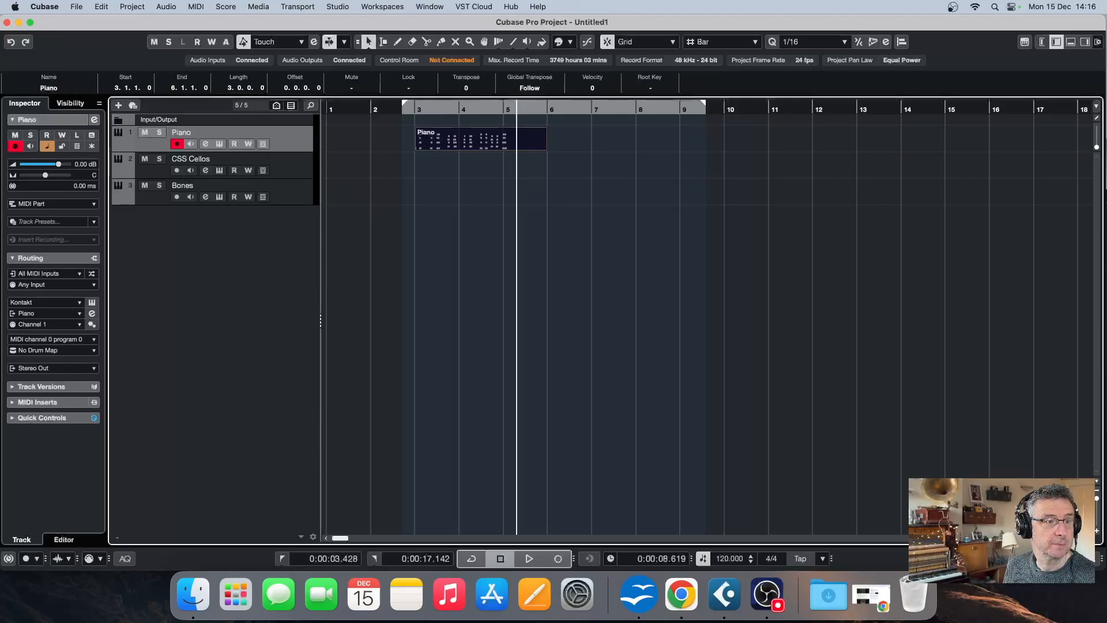
Open the Piano channel's settings from the MixConsole and load the Cinematic Rooms reverb in its first insert slot.
key("F3")
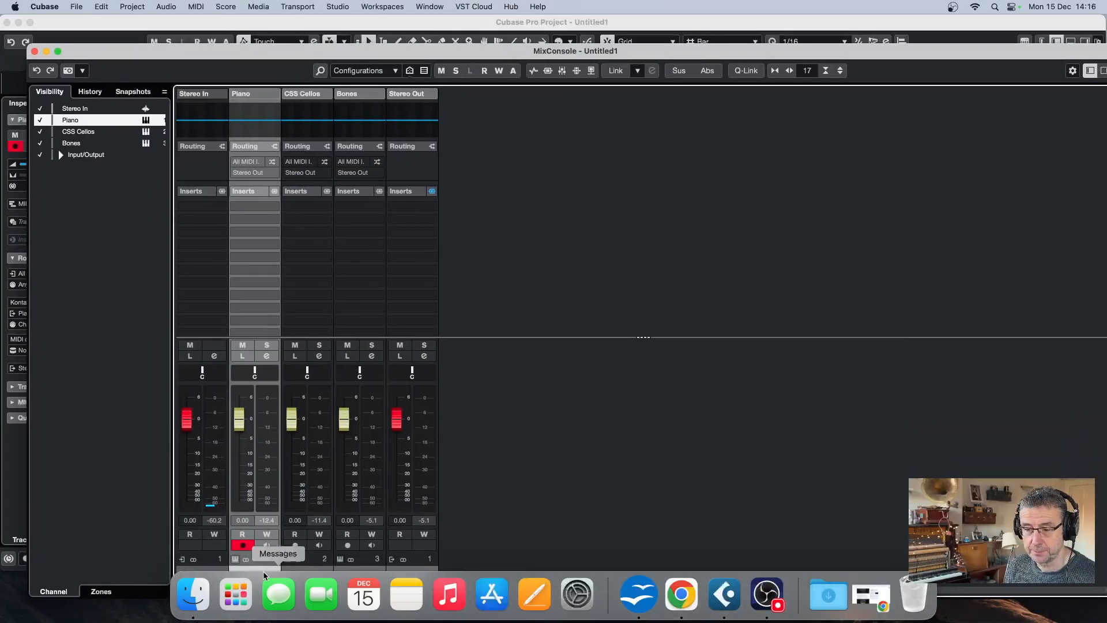
left_click(266, 355)
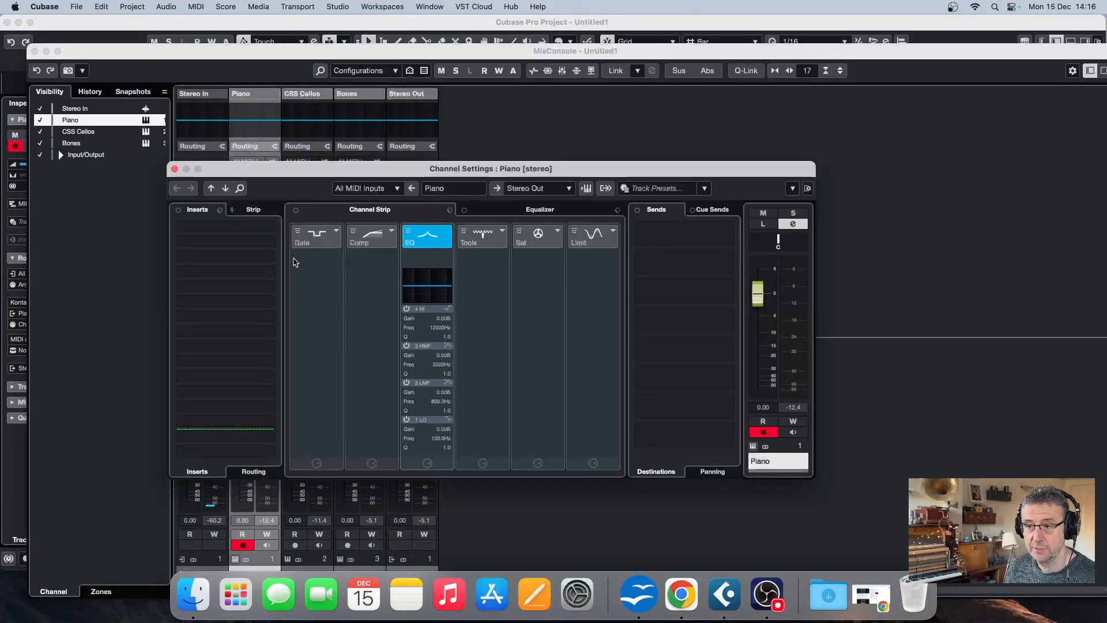
left_click(270, 229)
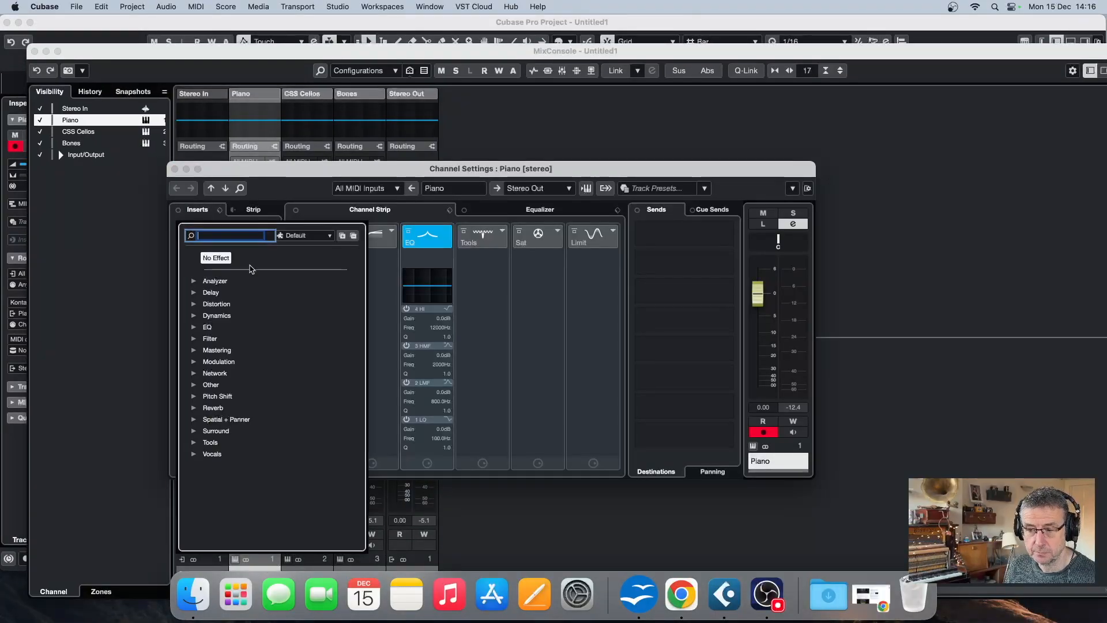
left_click(207, 408)
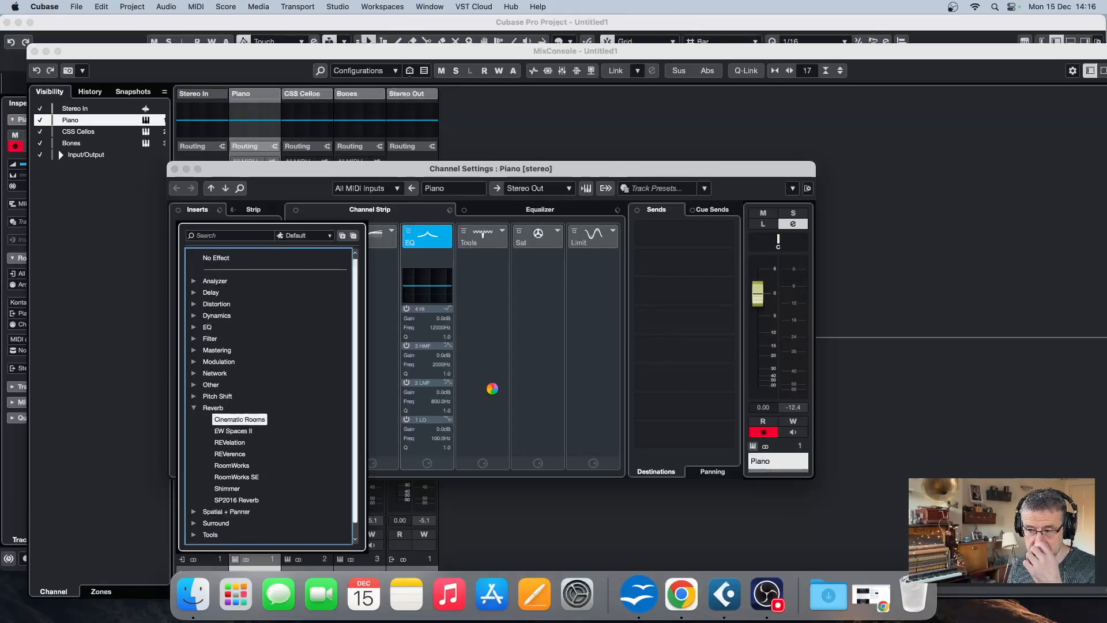
key("Return")
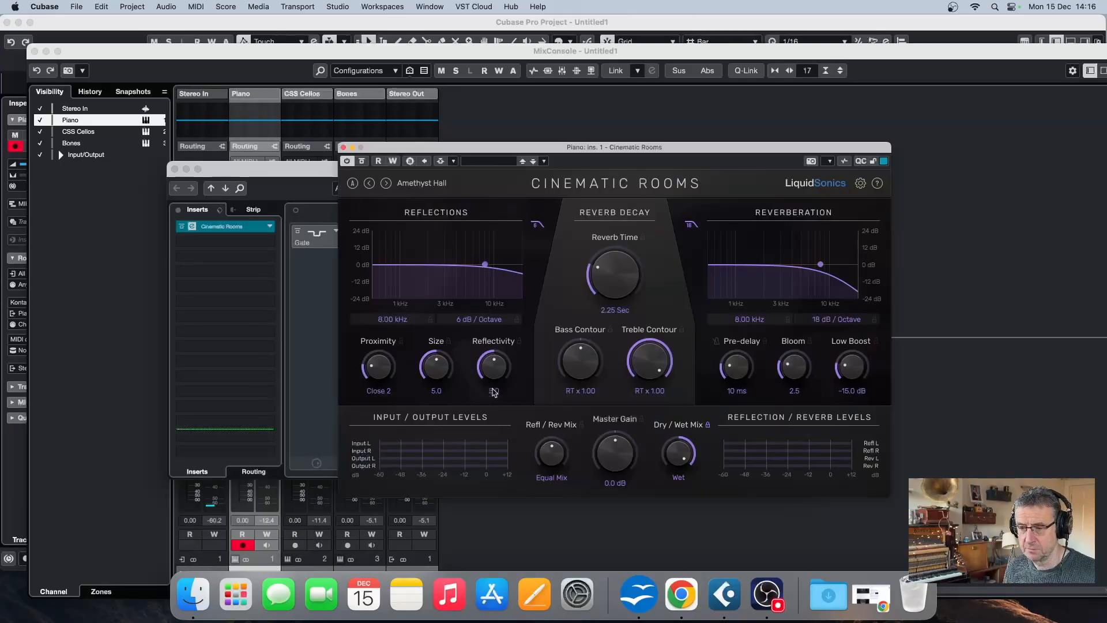
left_click(344, 148)
Replace the Piano's insert with EW Spaces II and load the Piano Large Venue preset LA Piano Hall TS FR 3.2s.
left_click(269, 226)
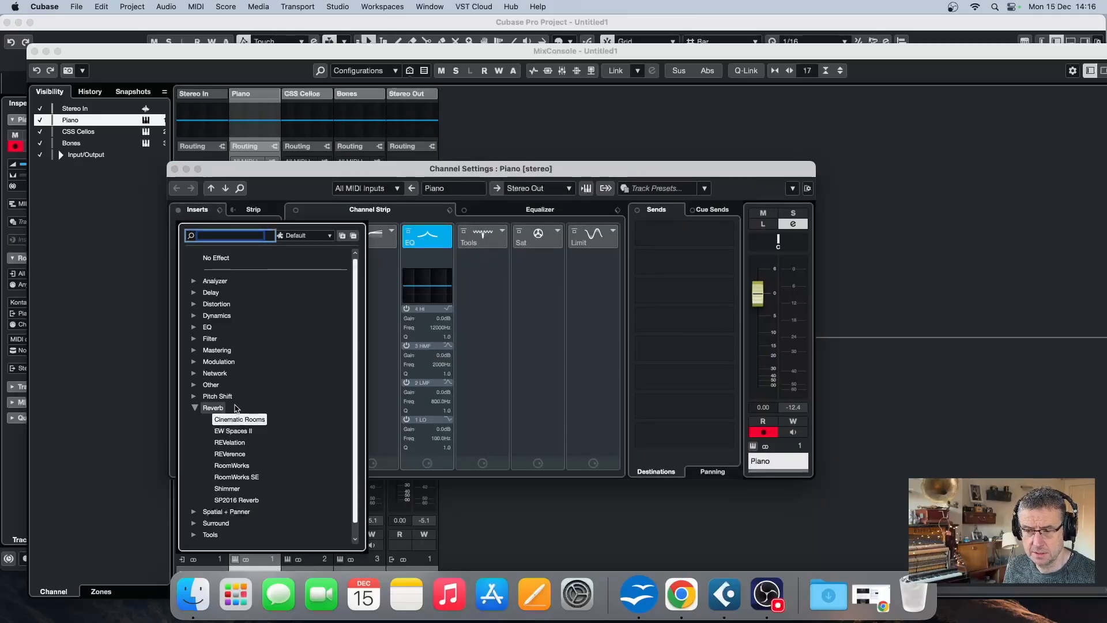
left_click(237, 432)
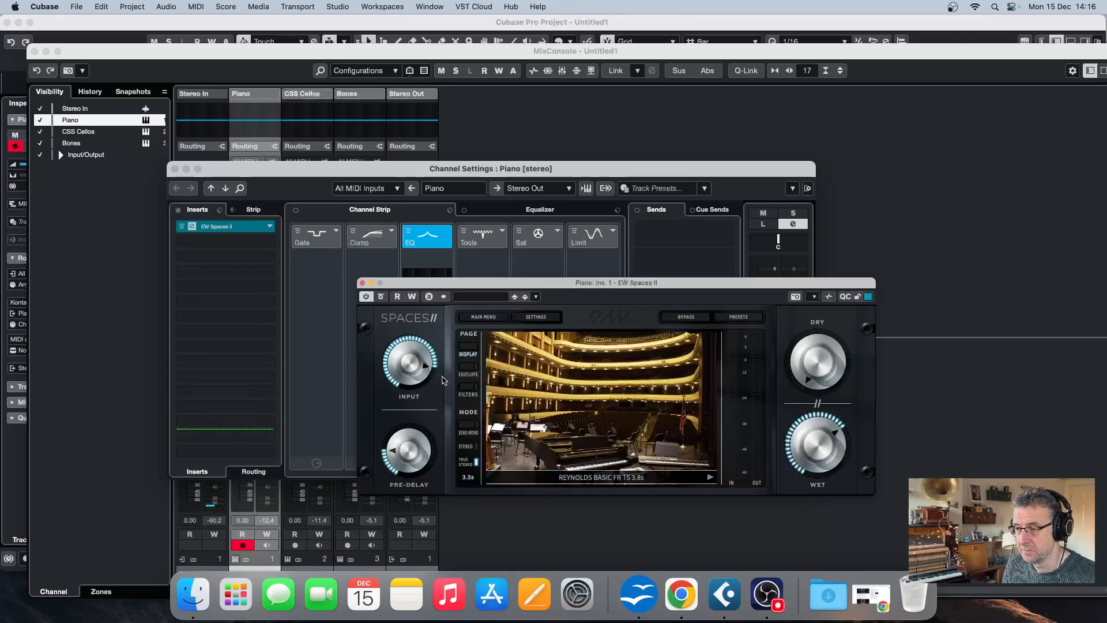
left_click(740, 317)
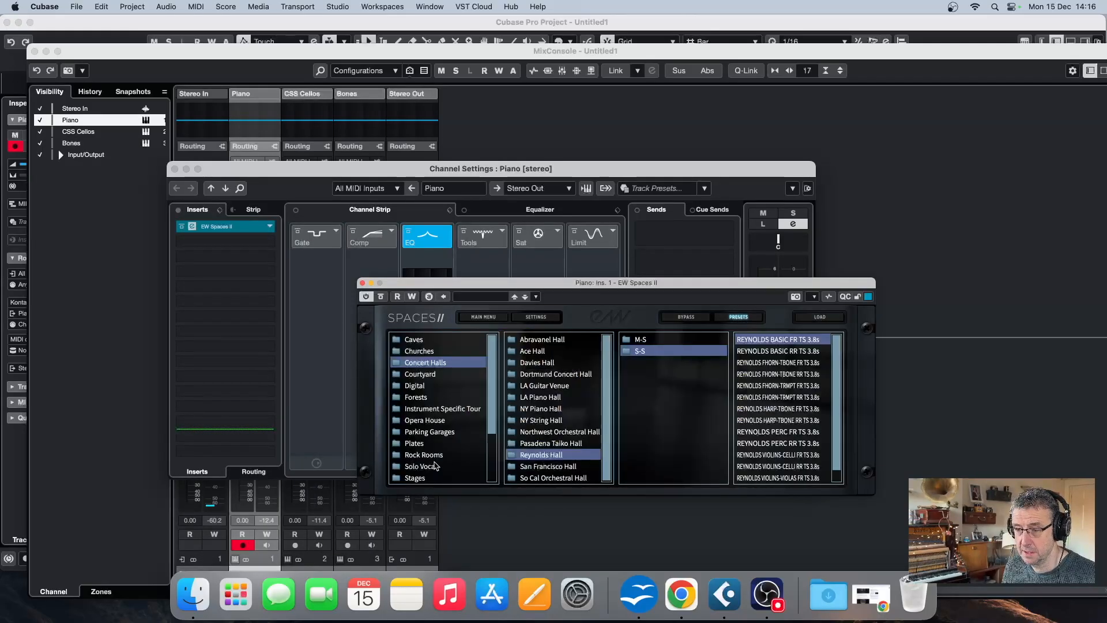
left_click(430, 411)
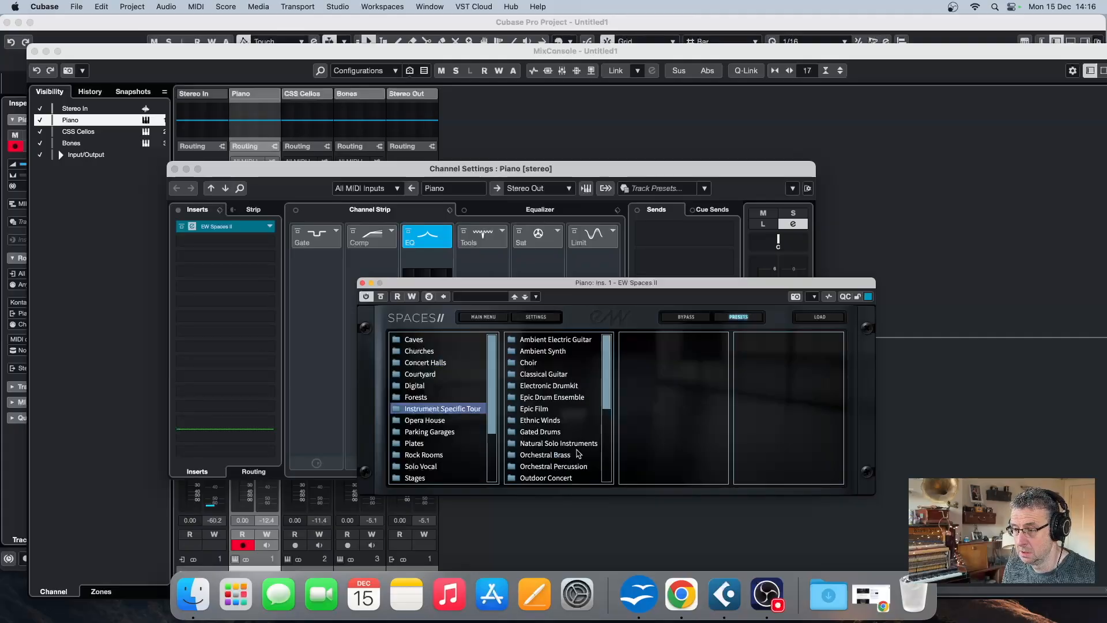
scroll(577, 450, "down", 5)
left_click(542, 431)
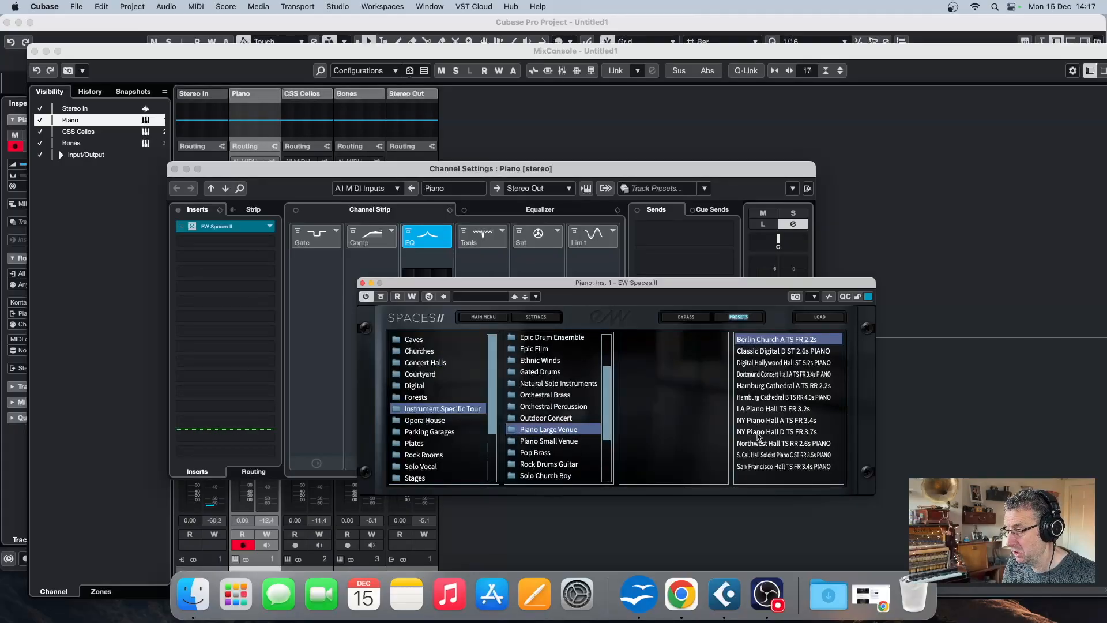
left_click(770, 410)
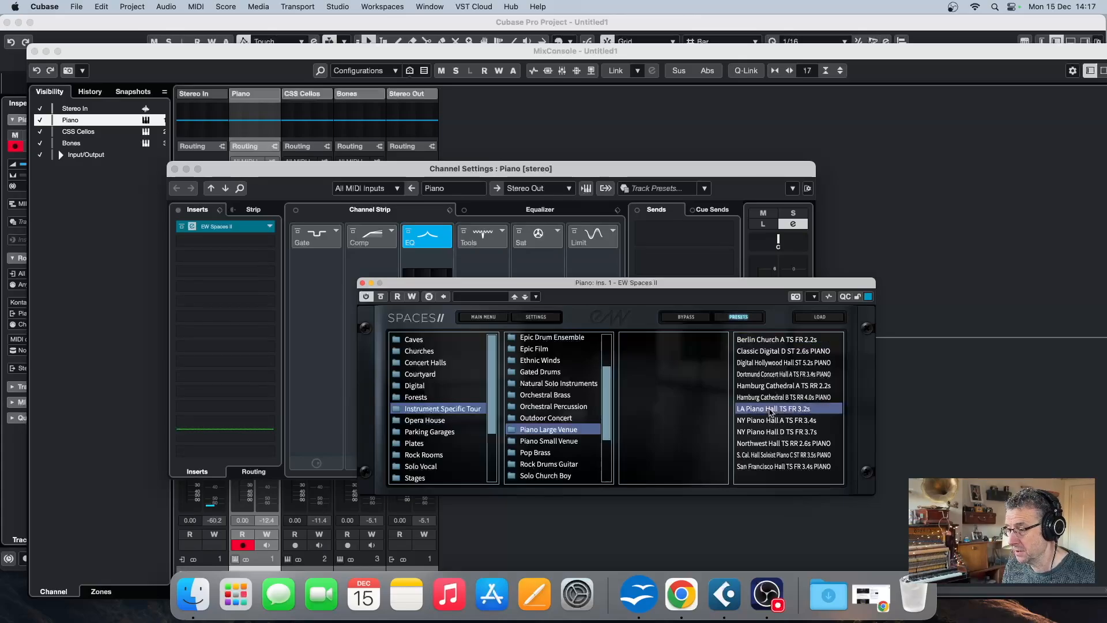
double_click(770, 410)
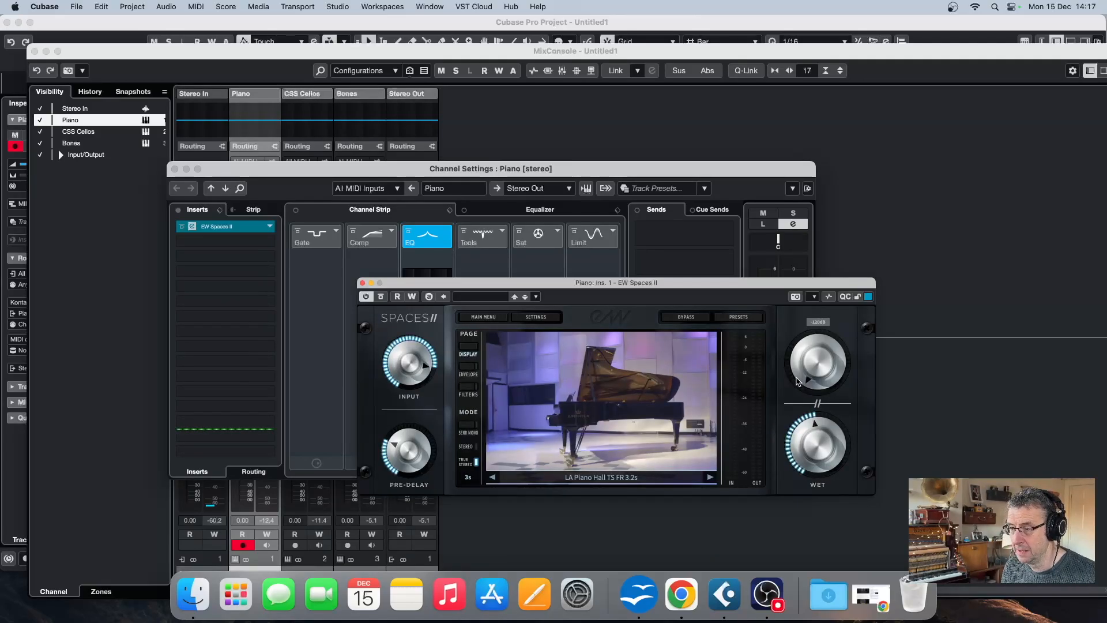
Raise the reverb's Dry level to maximum and clear the plug-in, channel settings and MixConsole windows from view.
left_click_drag(800, 381, 791, 4)
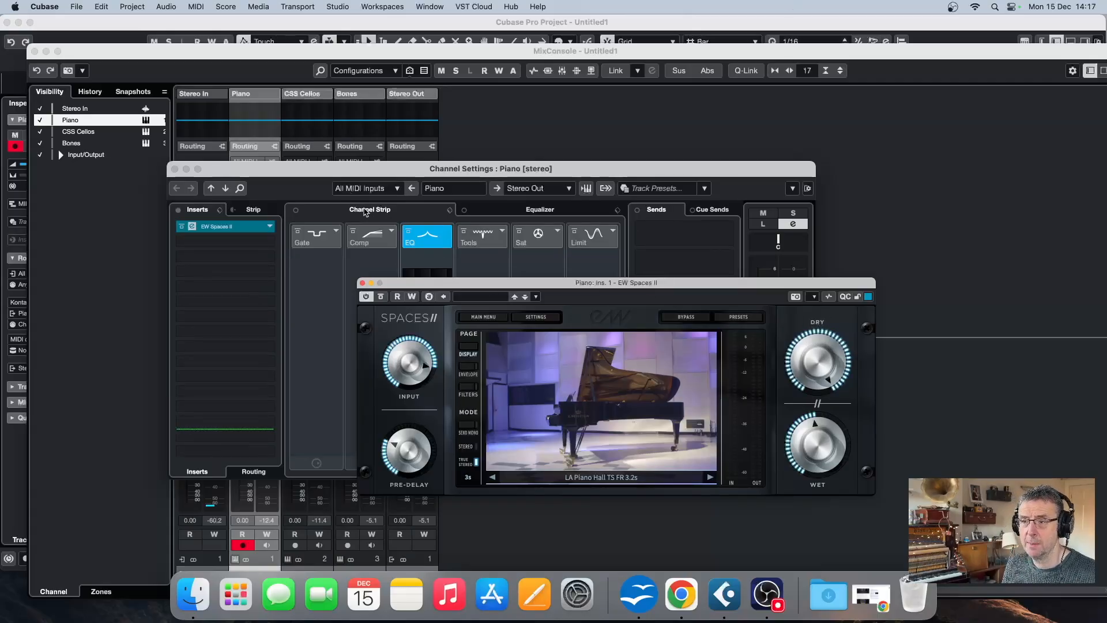
left_click(362, 282)
left_click(174, 168)
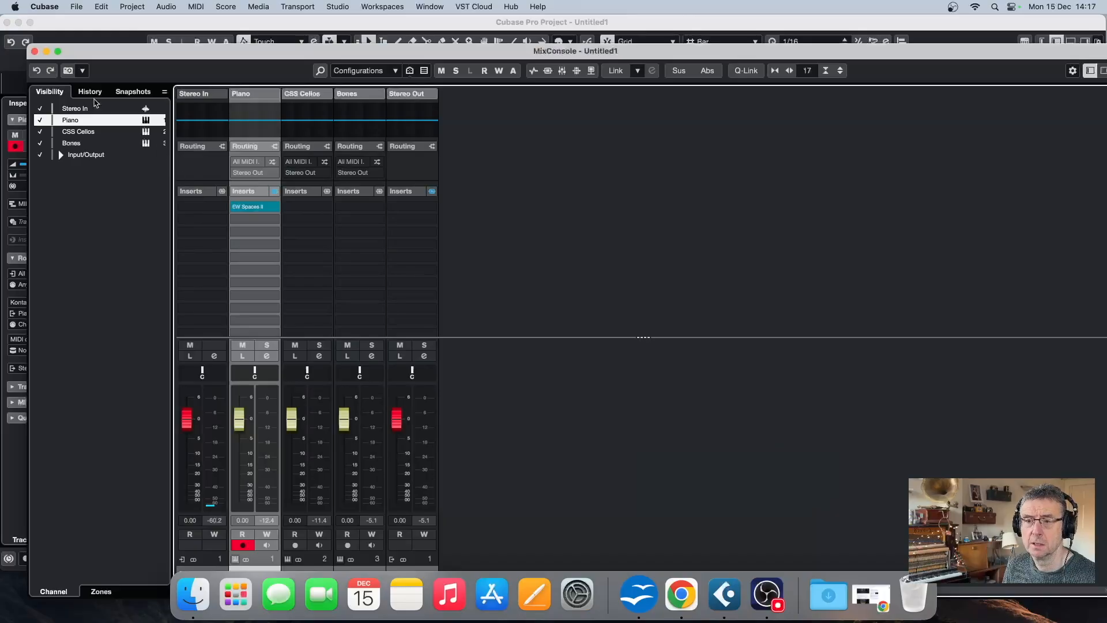
left_click_drag(743, 55, 0, 75)
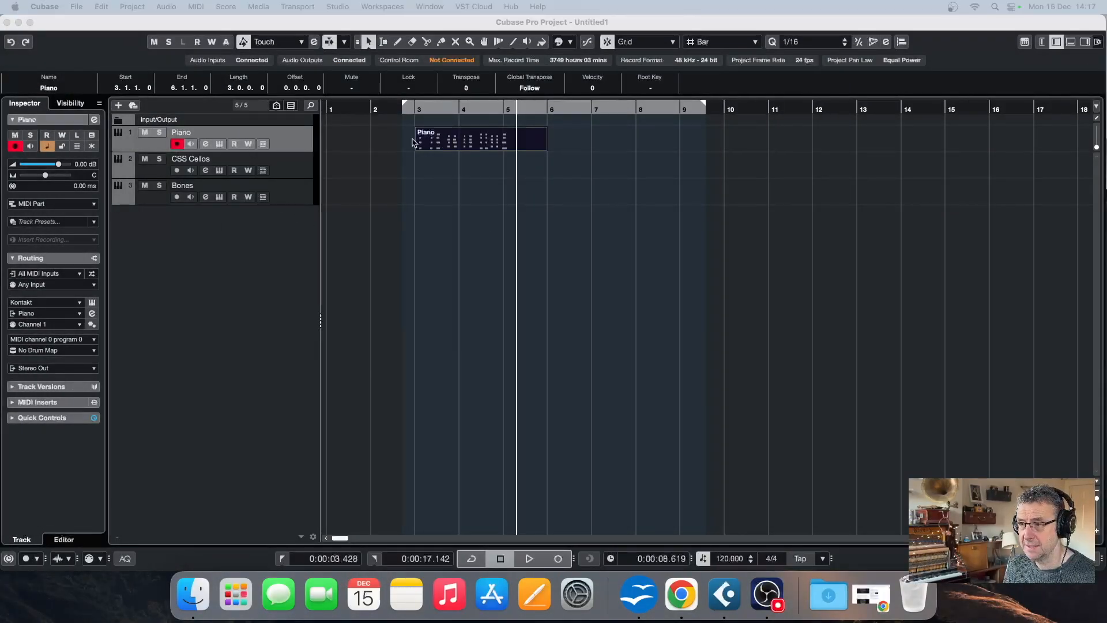
Play the Piano part from bar 3 to hear it with the reverb.
left_click(414, 109)
key("space")
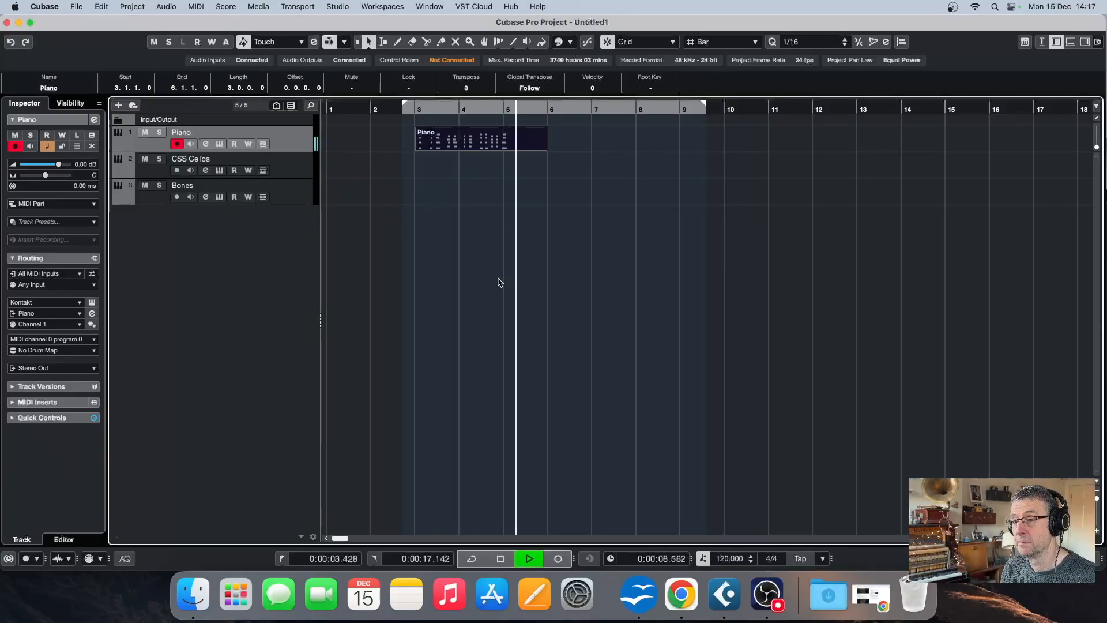
key("space")
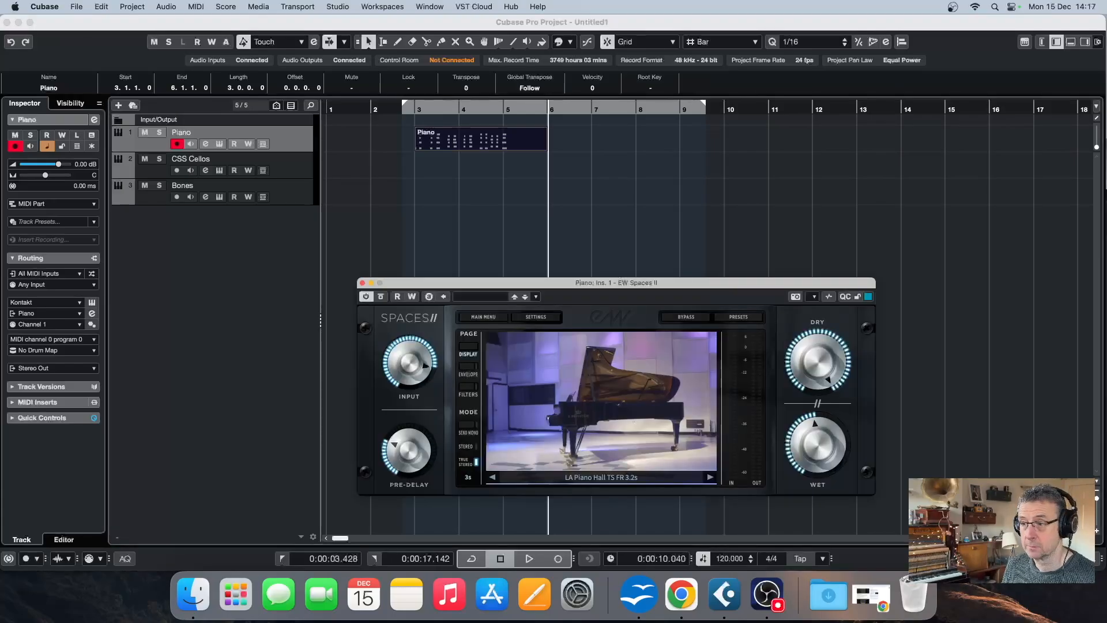
Enable automation read and write for the EW Spaces II insert, bypass the reverb, and return the playhead to bar 3.
left_click_drag(596, 287, 565, 231)
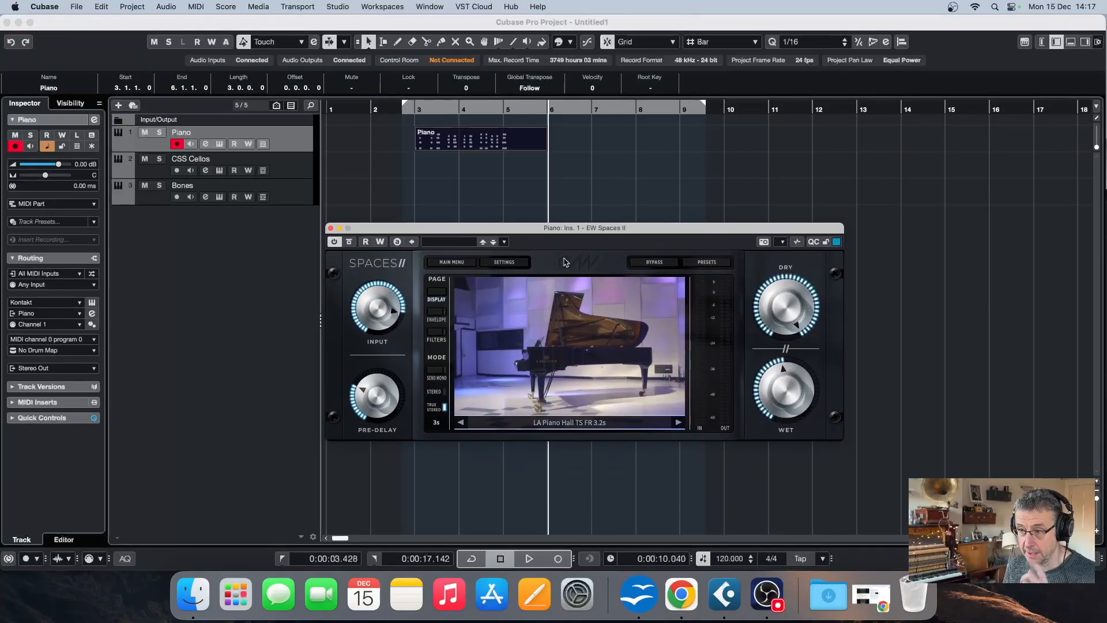
left_click(366, 242)
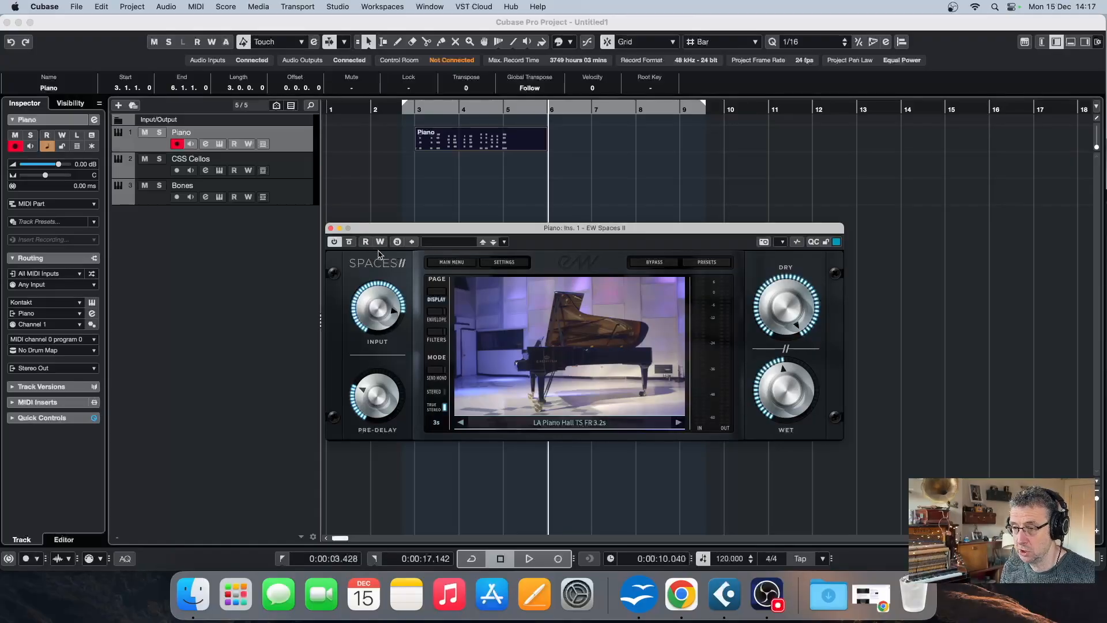
left_click(381, 243)
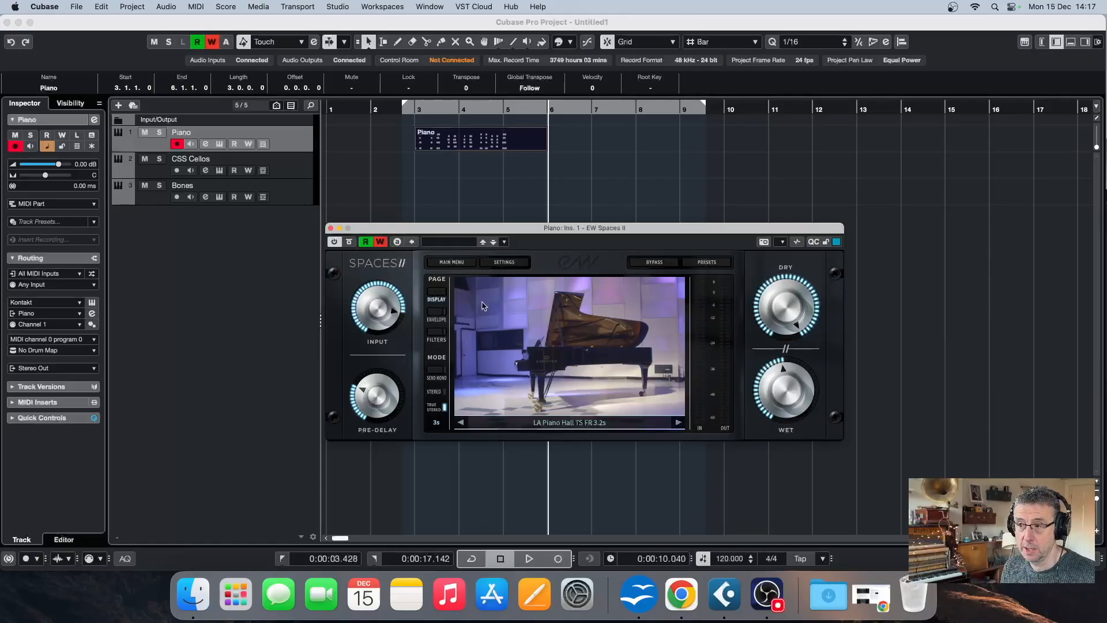
left_click(349, 243)
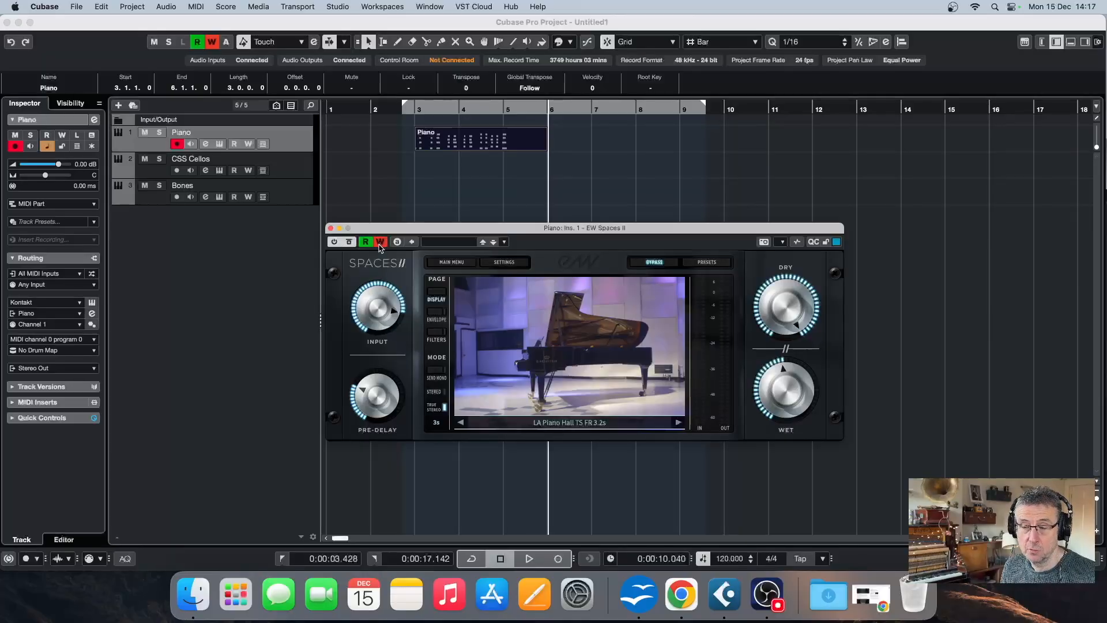
left_click(414, 111)
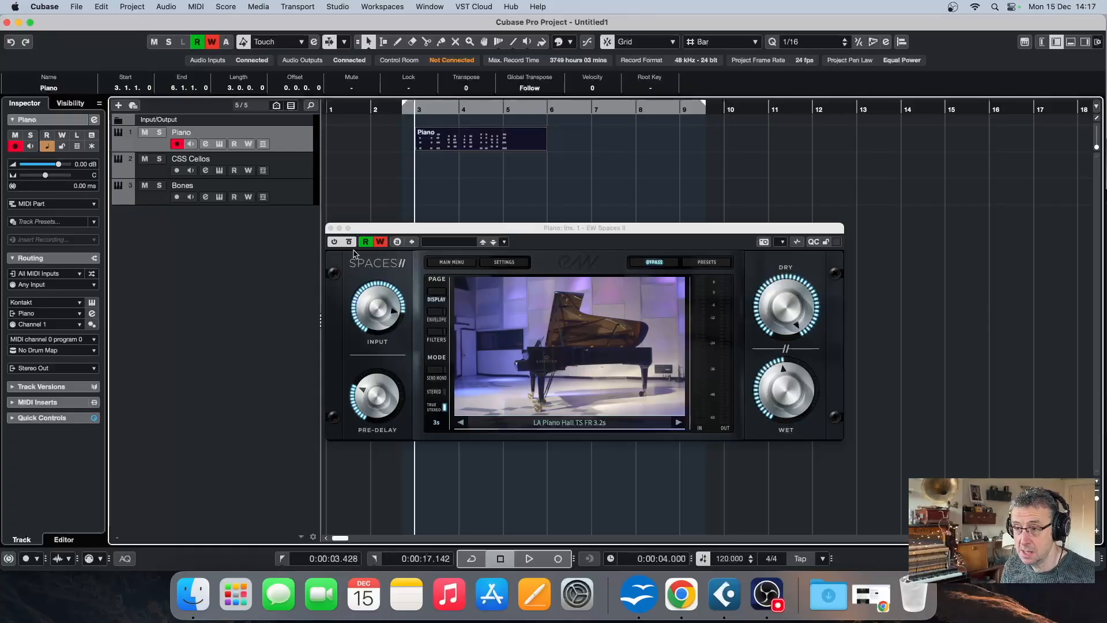
Record bypass automation for EW Spaces II by playing from bar 3 and switching the effect's bypass off around bar 5.
key("space")
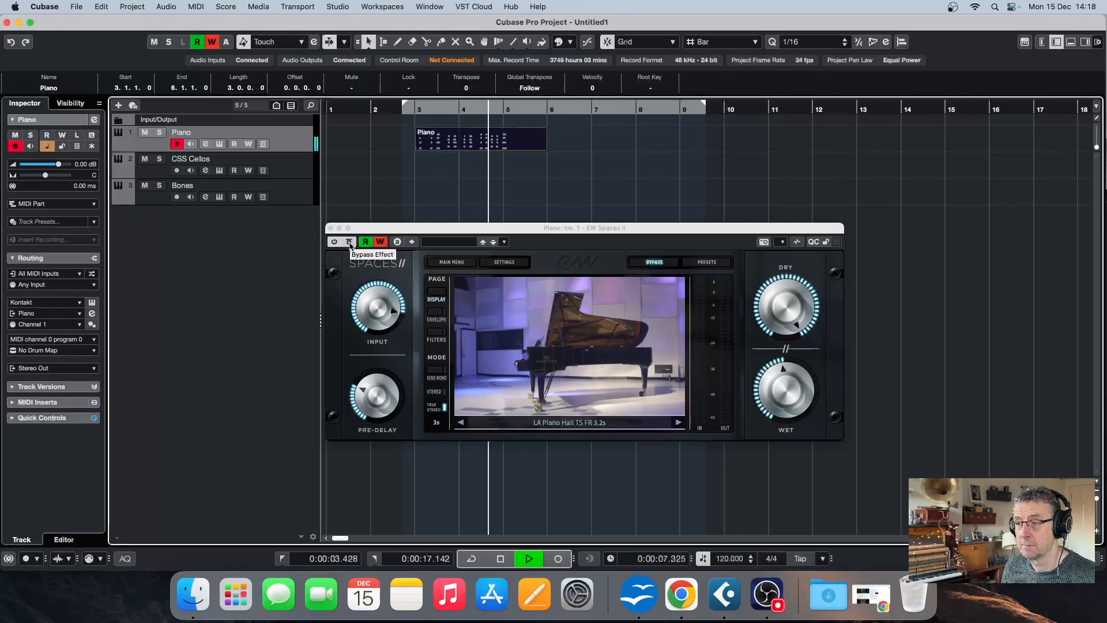
left_click(349, 242)
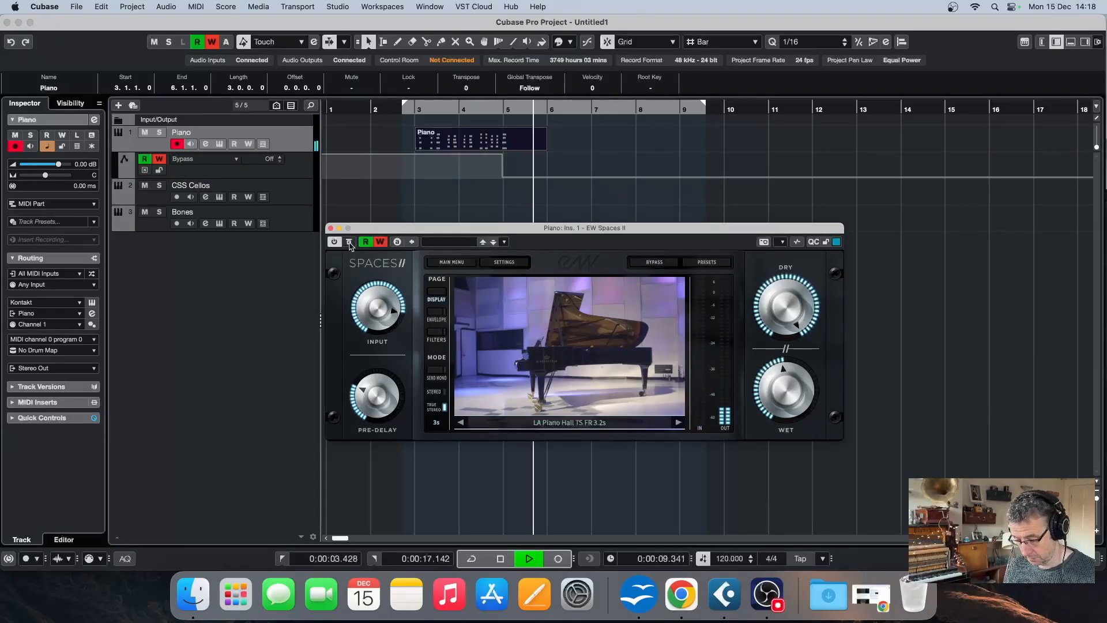
key("space")
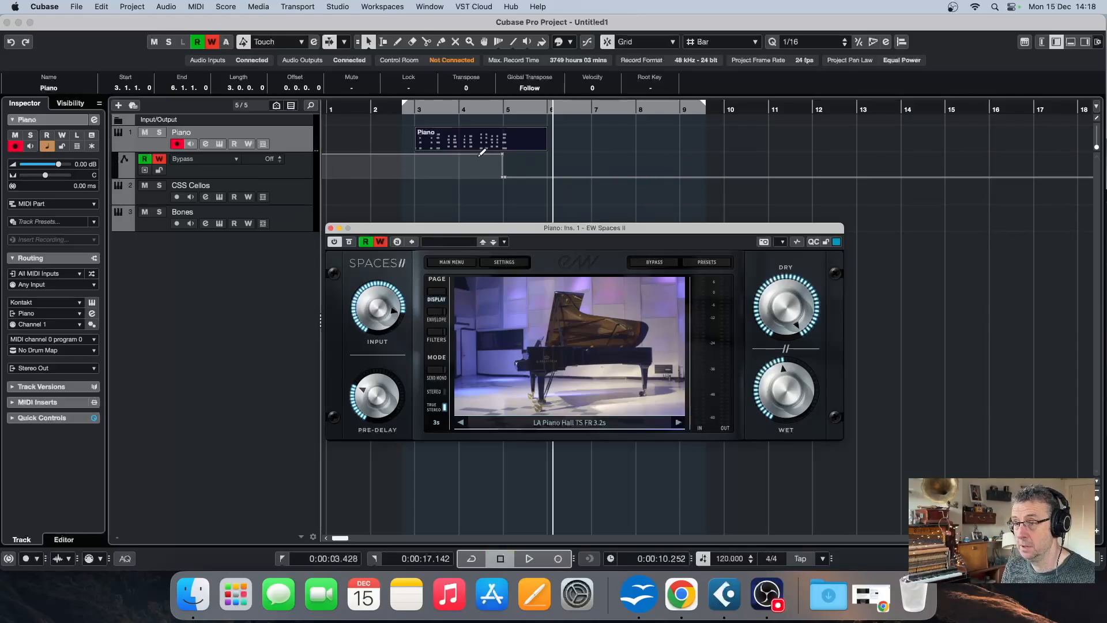
Enlarge the Piano's Bypass automation lane and align its on and off points with the start of bar 5.
left_click(305, 175)
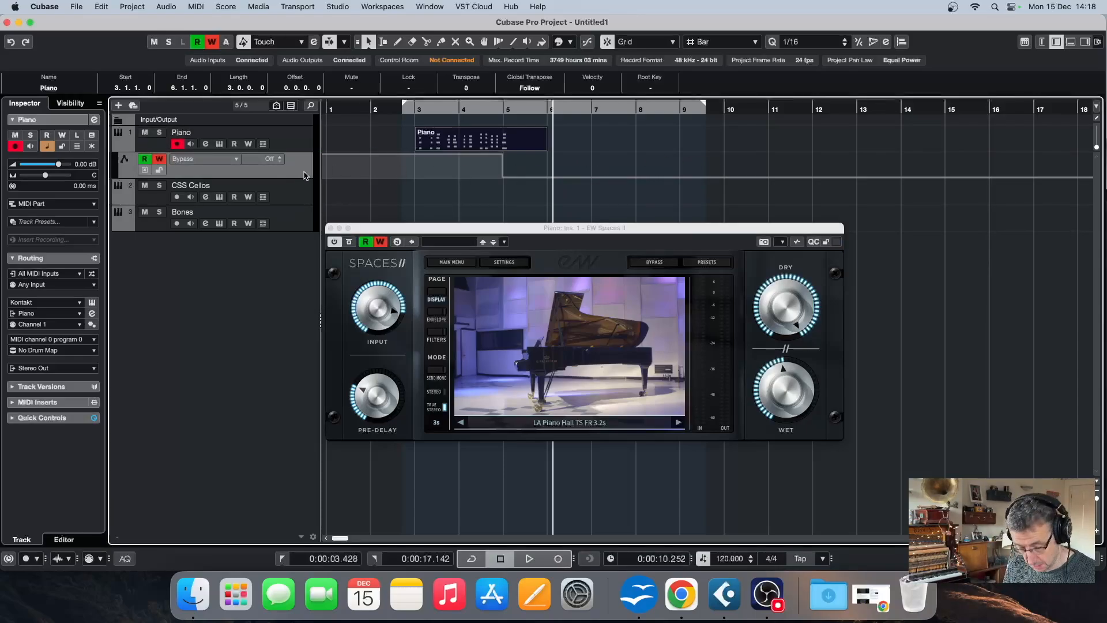
key("super+Down")
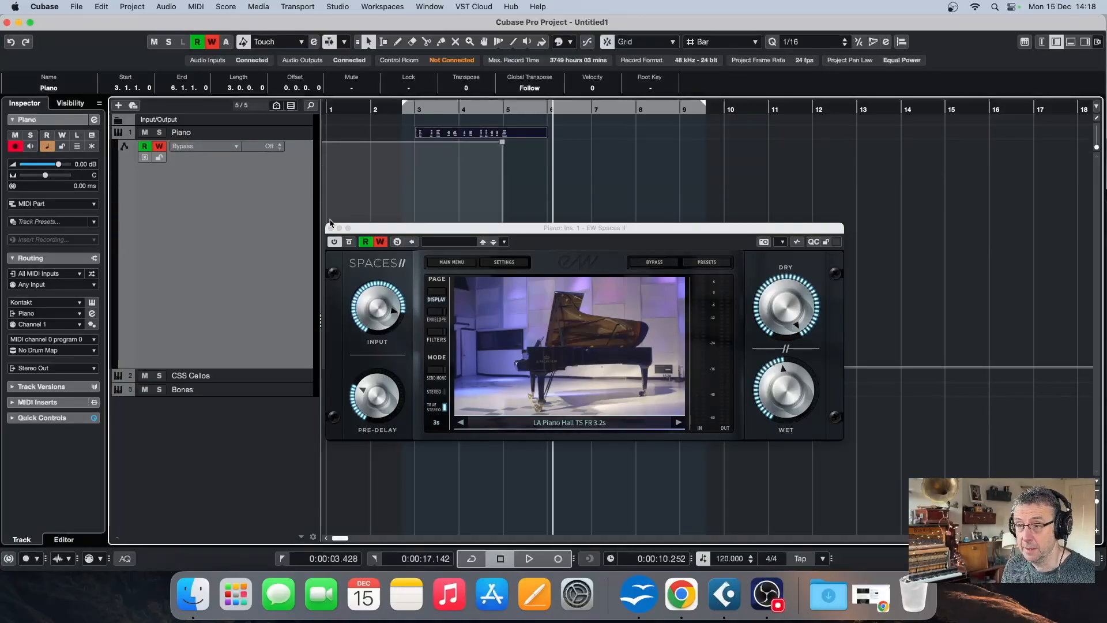
left_click_drag(397, 231, 780, 125)
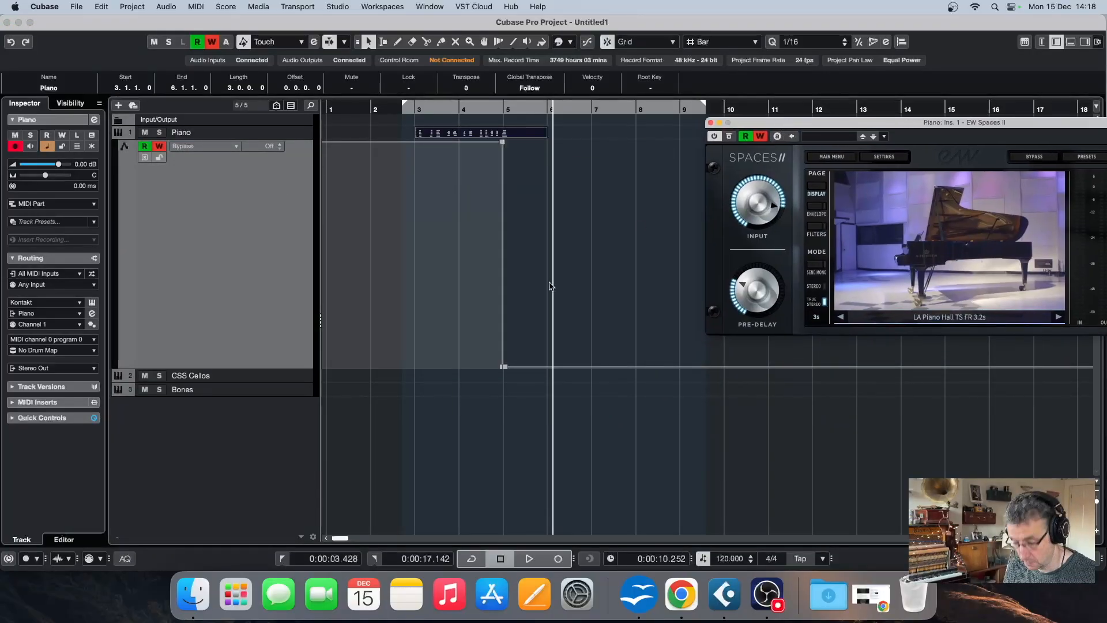
scroll(550, 287, "up", 6)
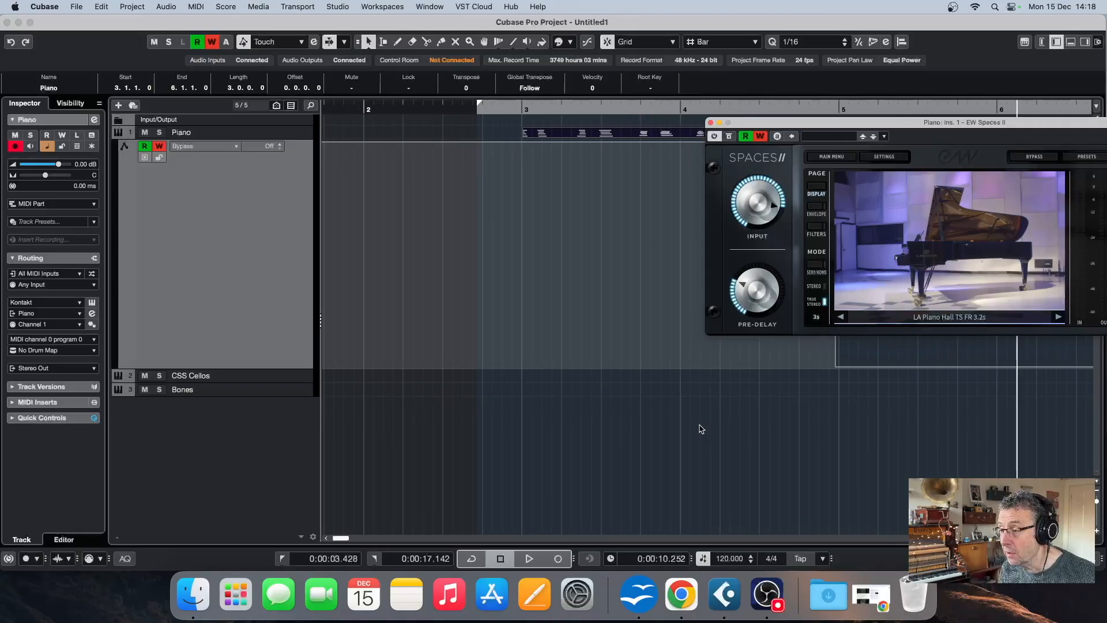
scroll(701, 428, "right", 2)
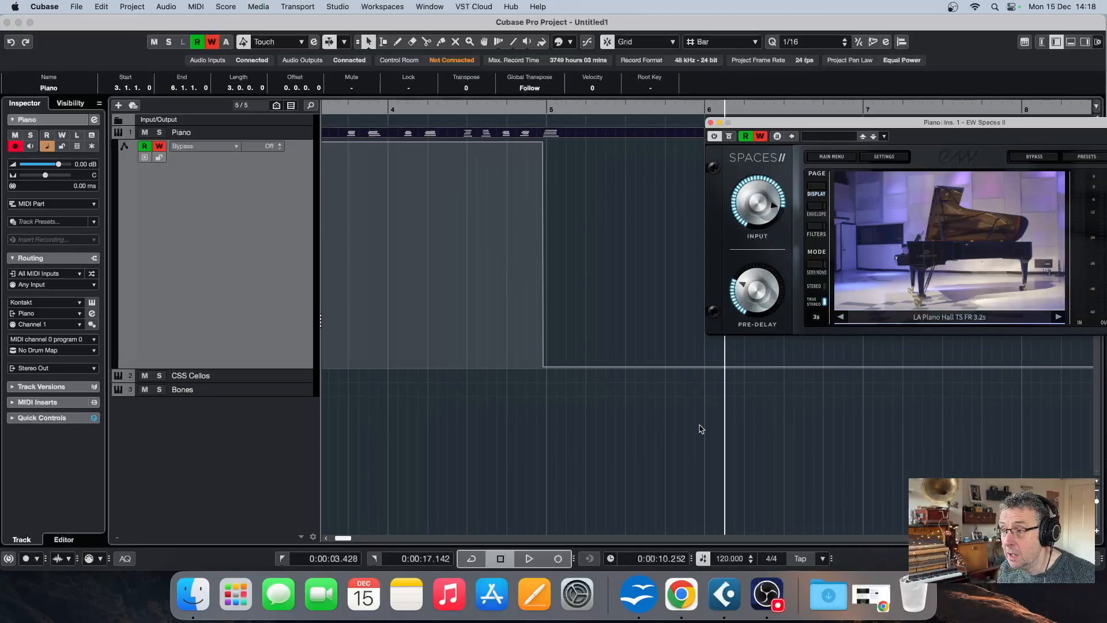
left_click(546, 366)
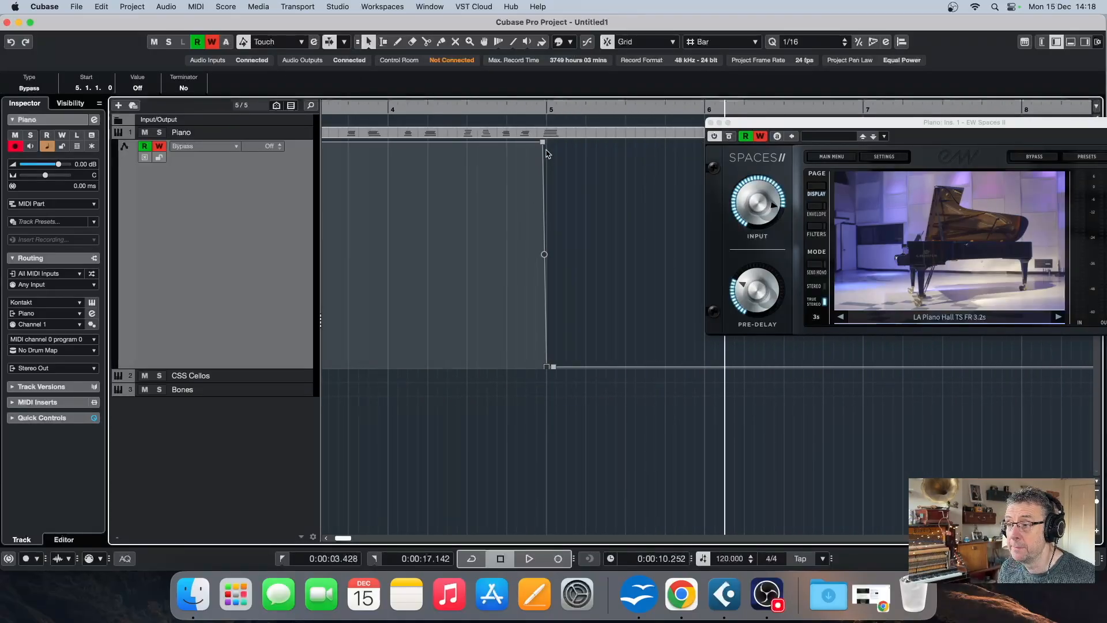
left_click_drag(543, 146, 547, 140)
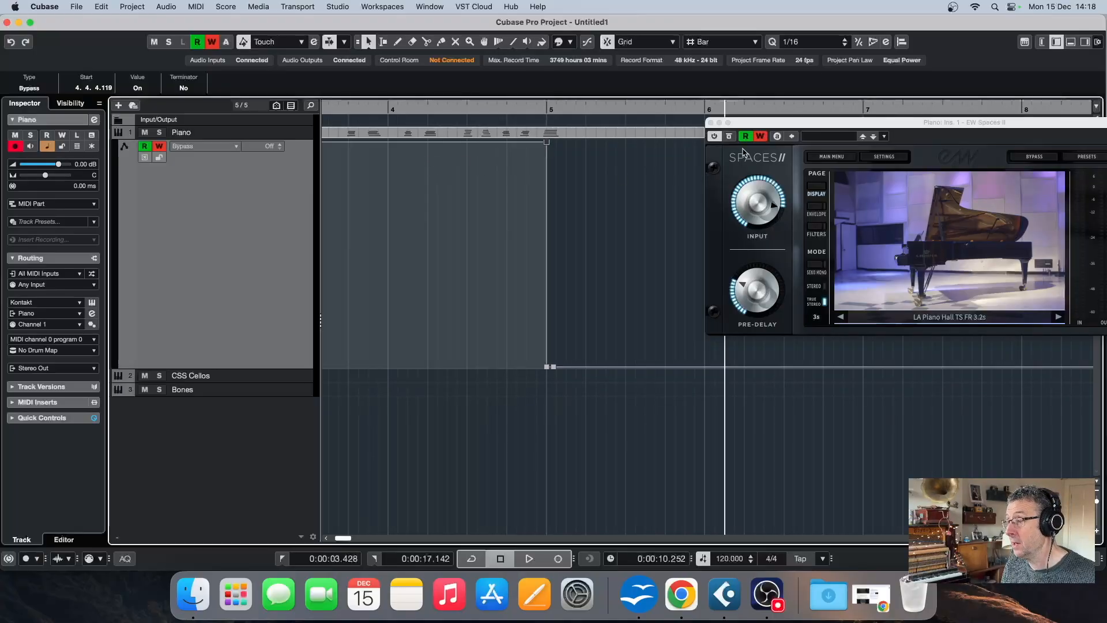
Disable automation writing for the reverb and play from bar 3 to hear the bypass change.
left_click(761, 136)
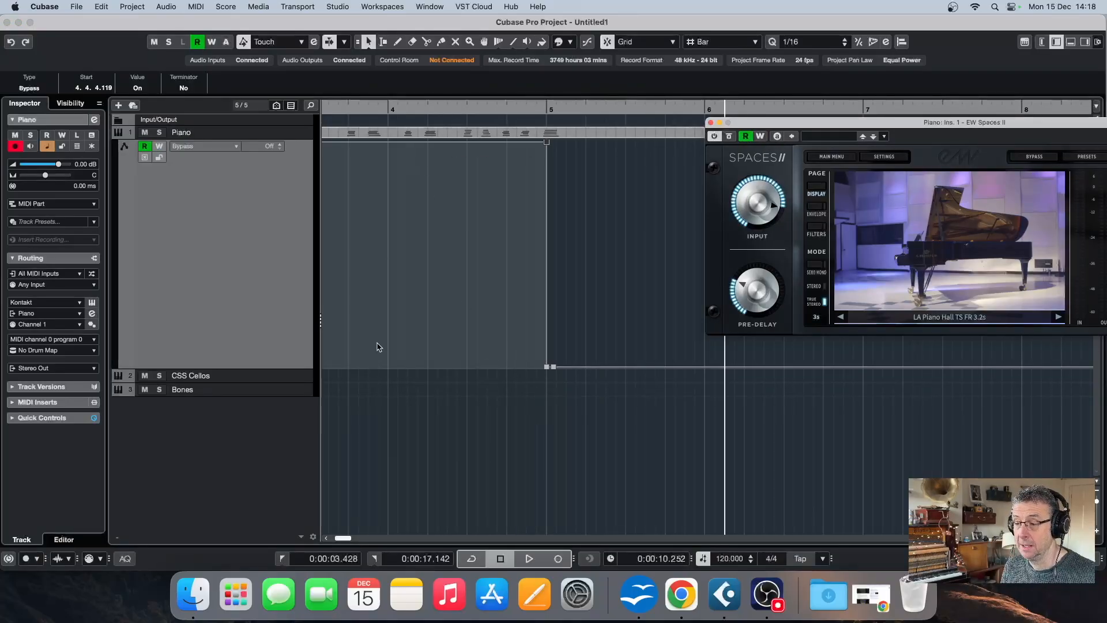
scroll(420, 386, "left", 5)
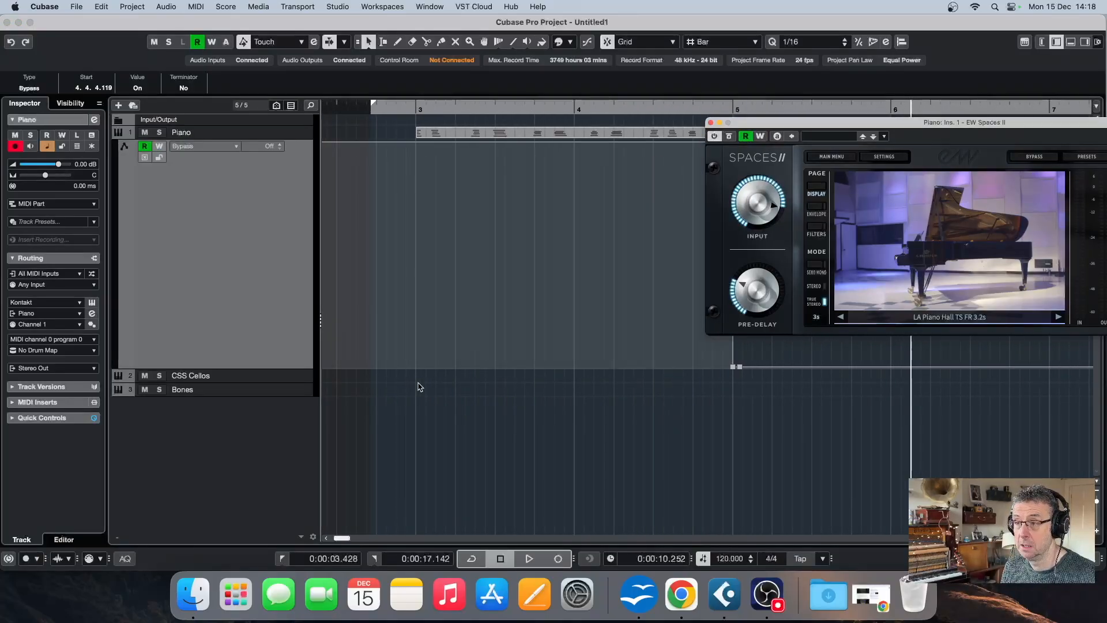
left_click(409, 108)
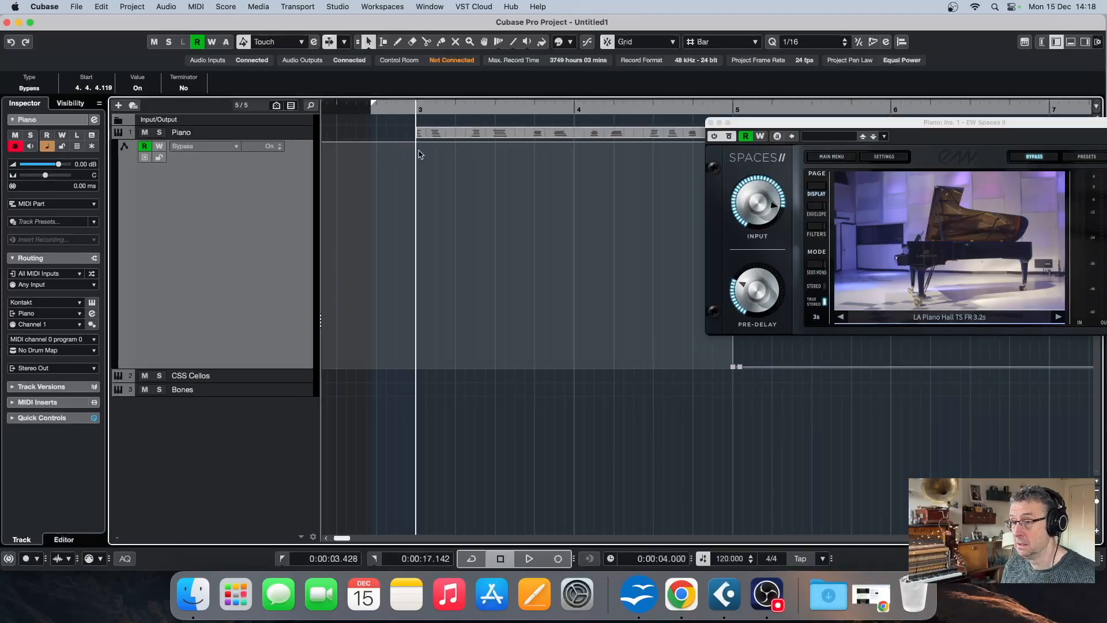
key("space")
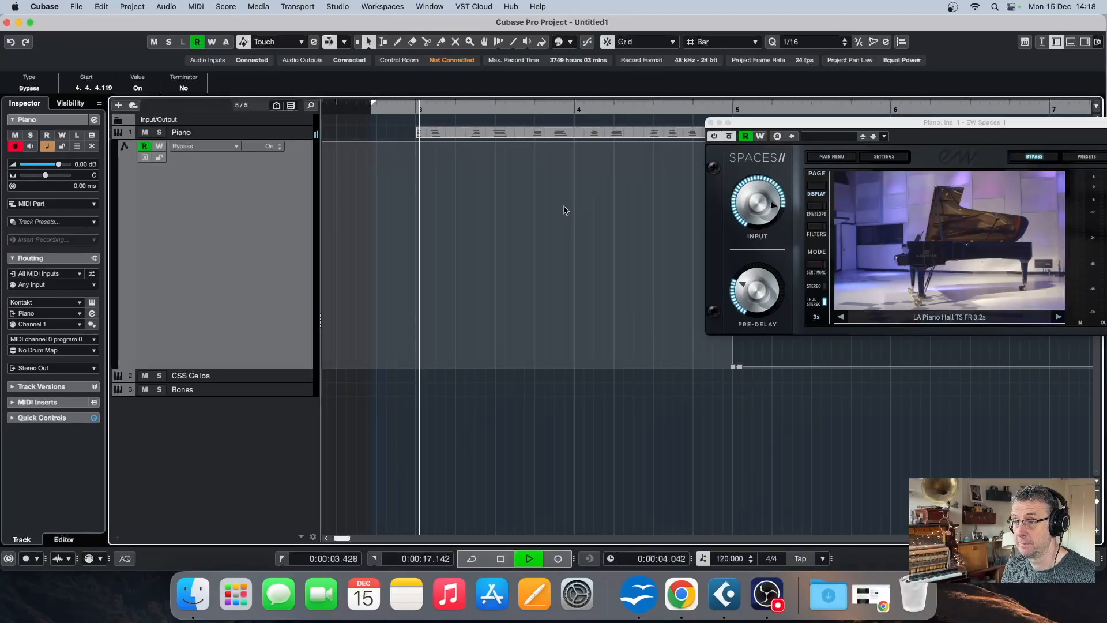
left_click_drag(810, 123, 905, 114)
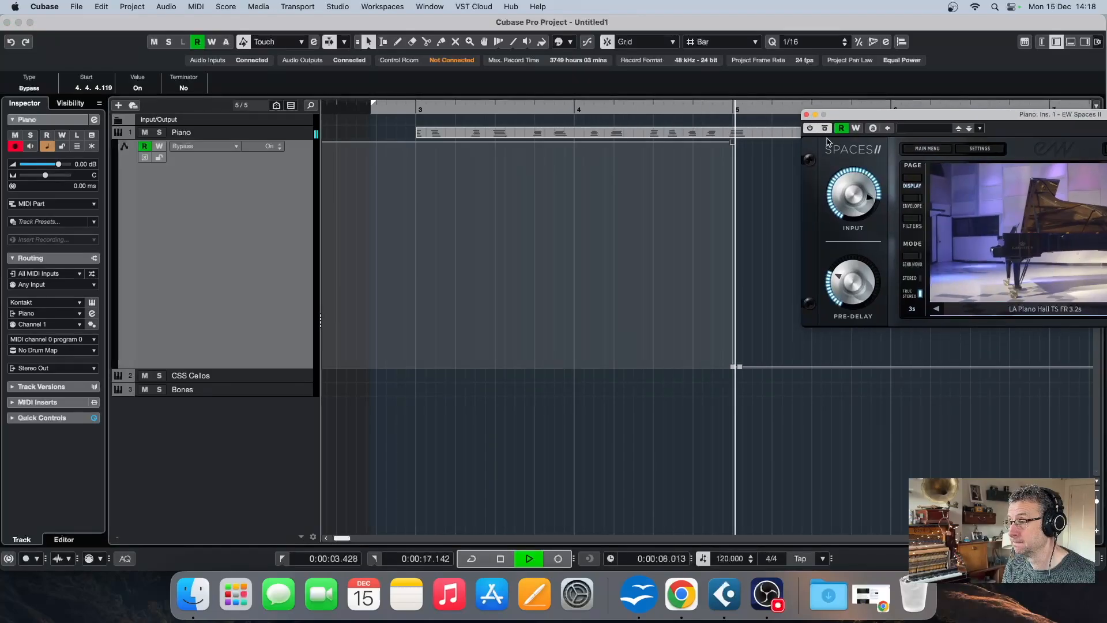
key("space")
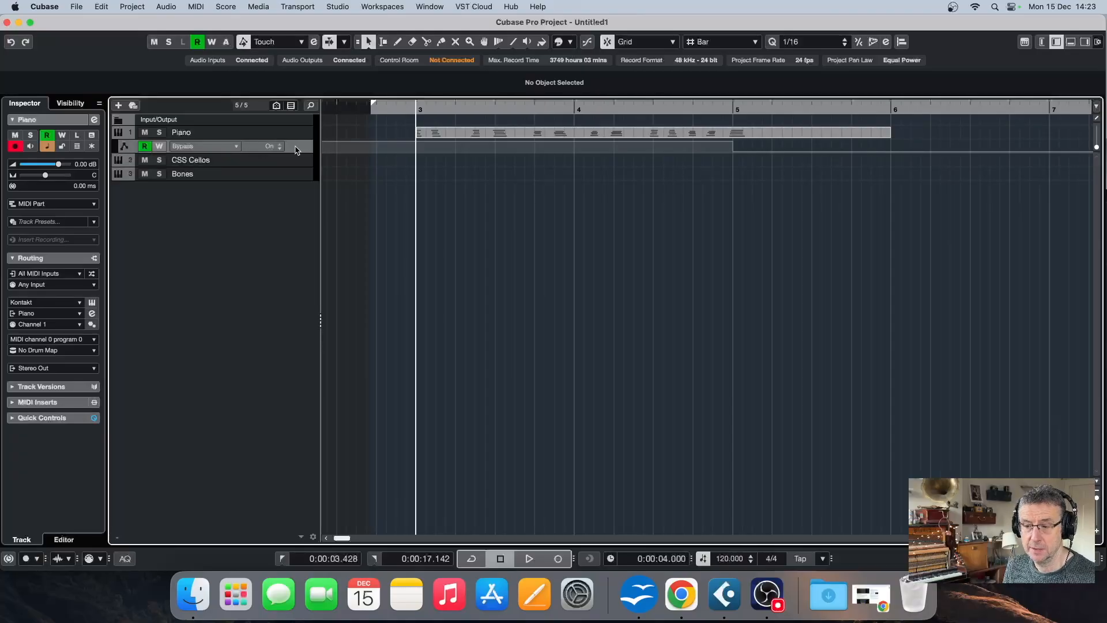
Append an automation lane below the Piano's Bypass lane and assign it to Volume.
key("z")
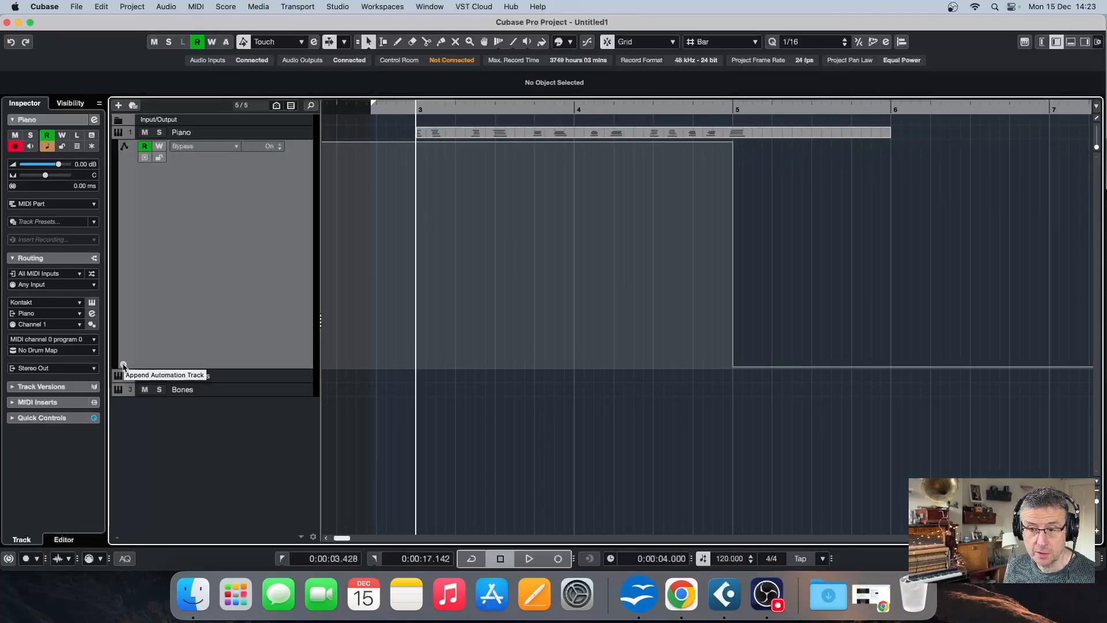
left_click(128, 368)
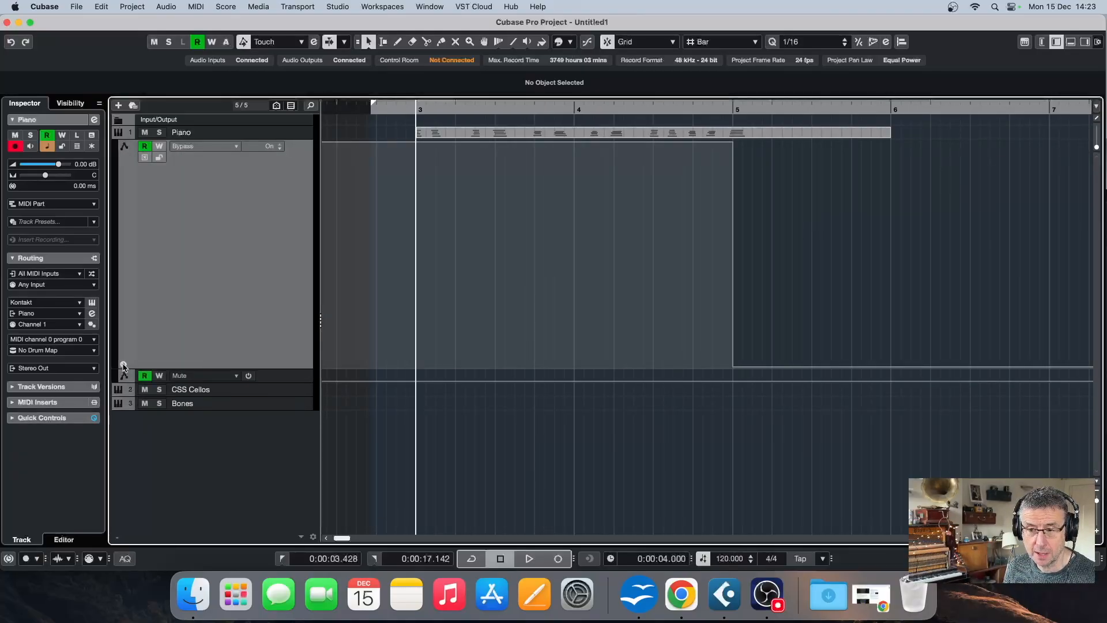
left_click(235, 377)
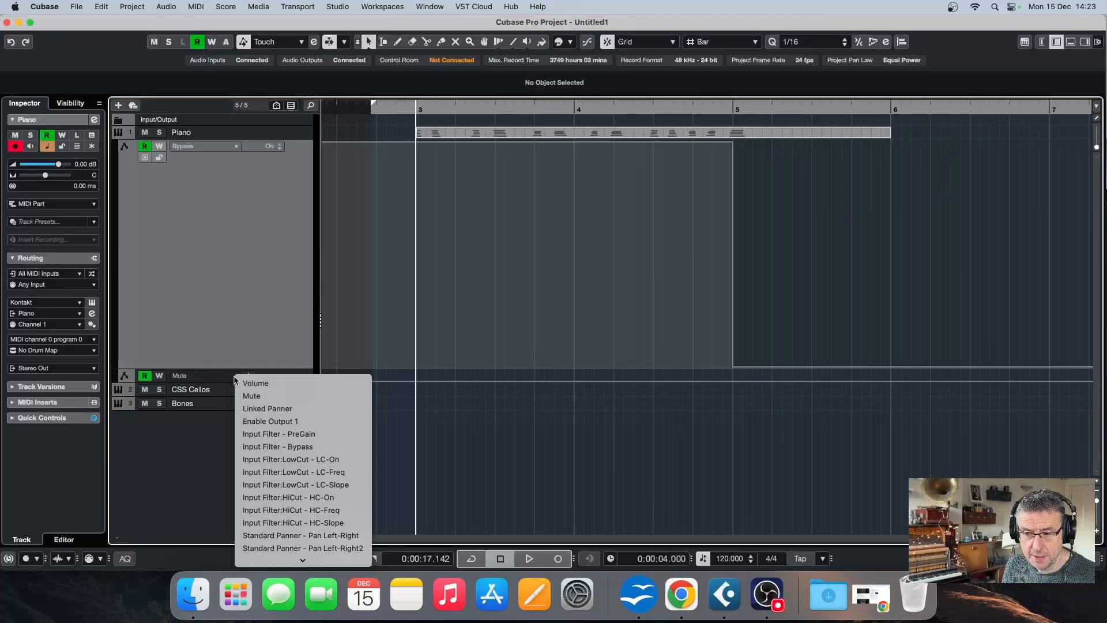
left_click(256, 383)
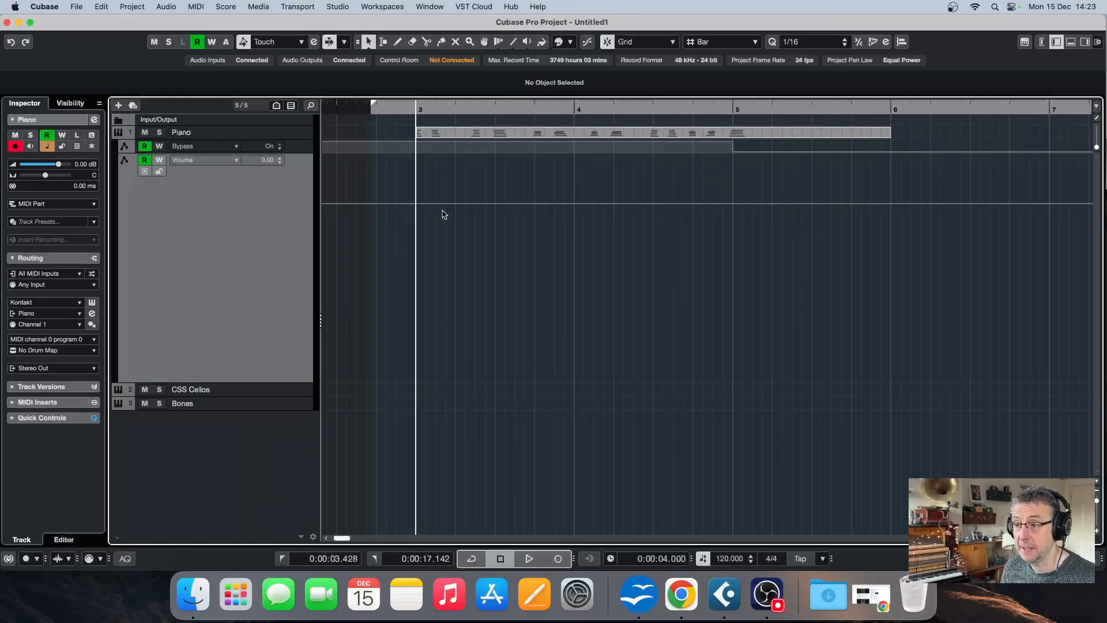
Create a Volume automation ramp from -27.7 dB at bar 3 to 5.48 dB at bar 5 and play it back.
left_click_drag(416, 200, 417, 343)
left_click_drag(735, 339, 733, 161)
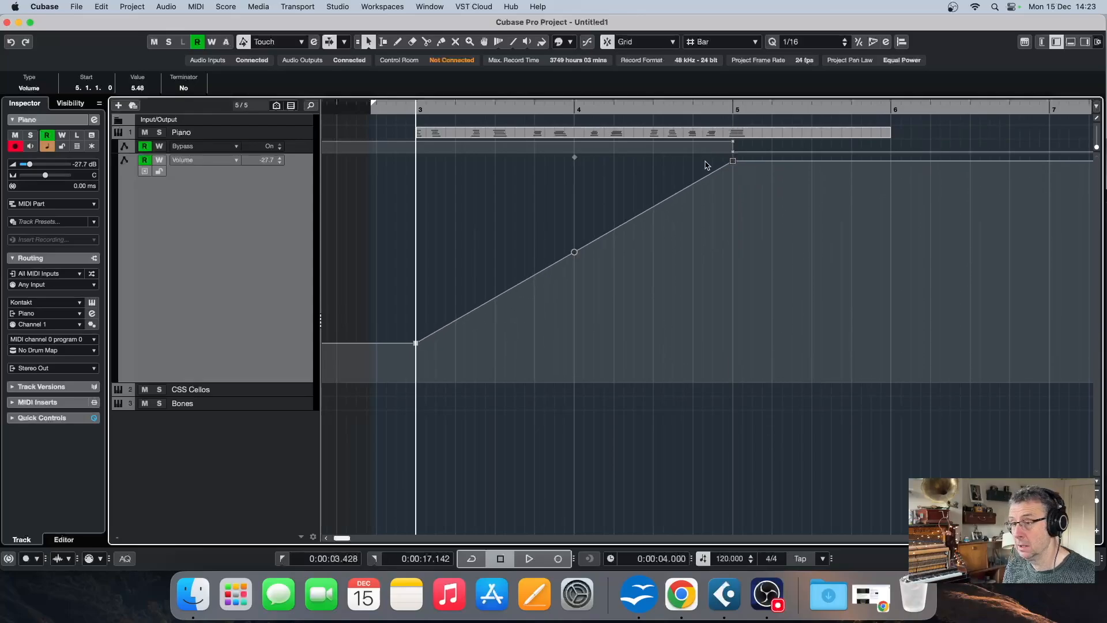
key("space")
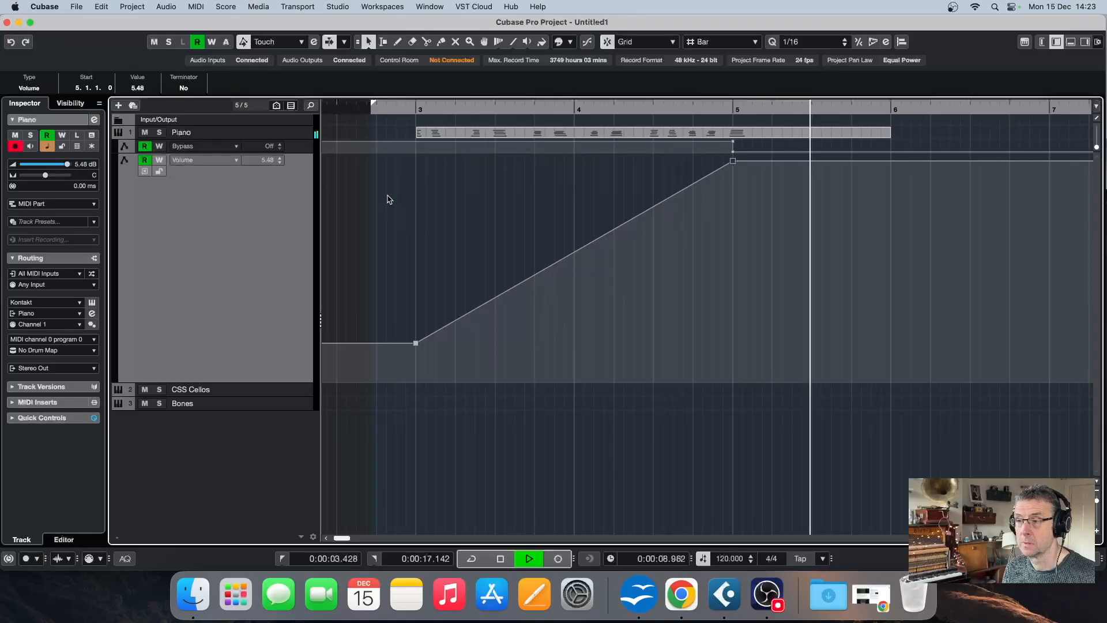
key("space")
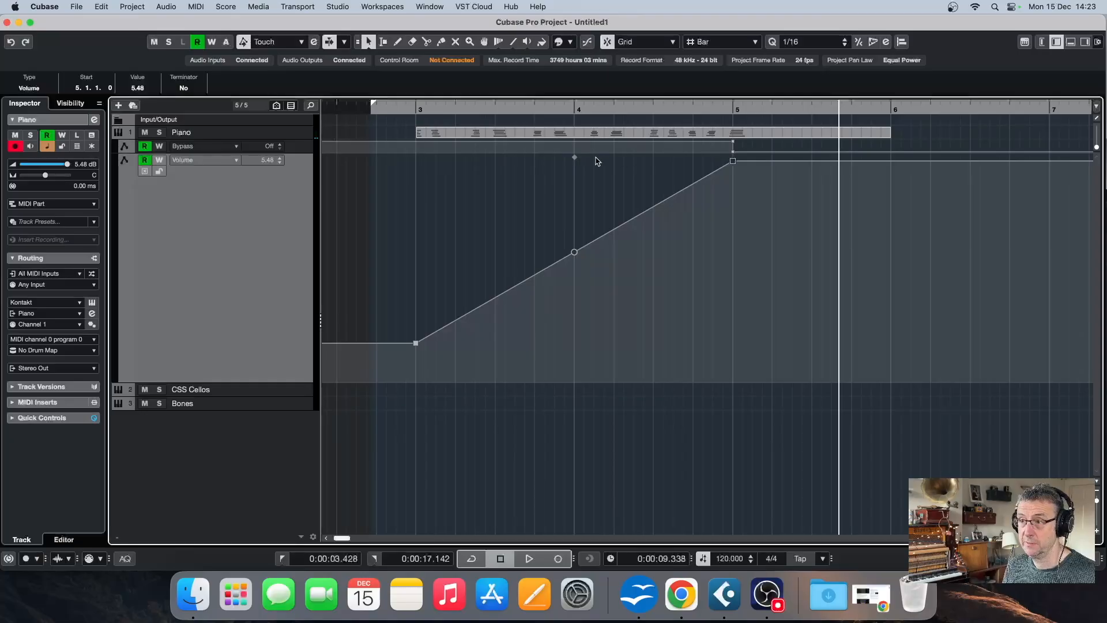
Redraw the Volume rise leading to bar 5 as a Parabola curve and play it back from bar 3.
left_click(513, 44)
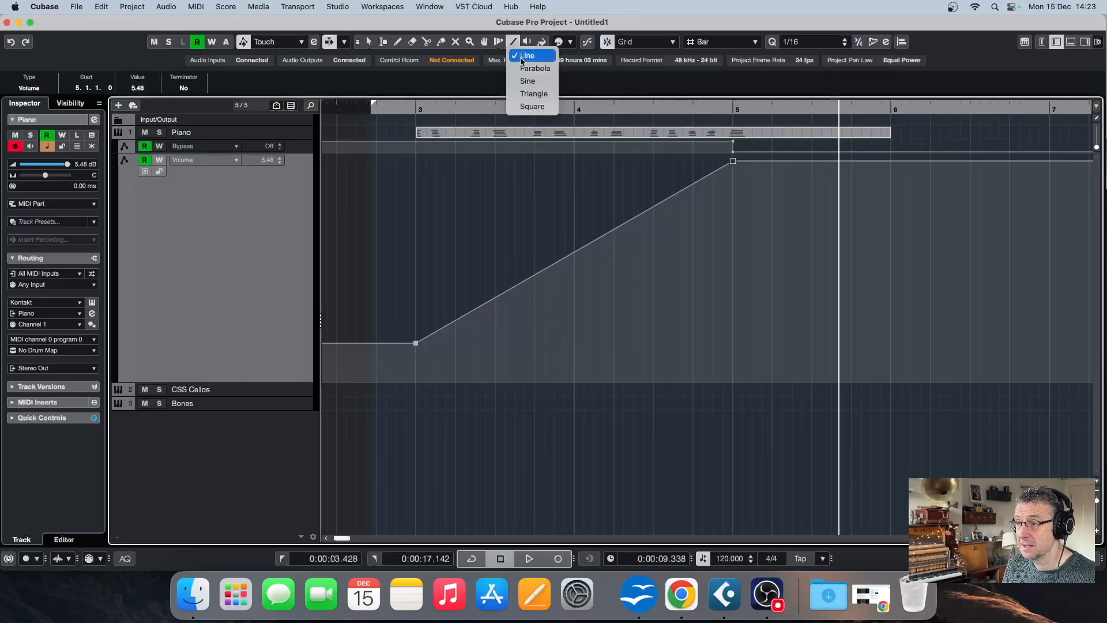
left_click(534, 68)
mouse_move(413, 336)
left_mouse_down()
mouse_move(571, 337)
mouse_move(655, 248)
mouse_move(665, 161)
left_mouse_up()
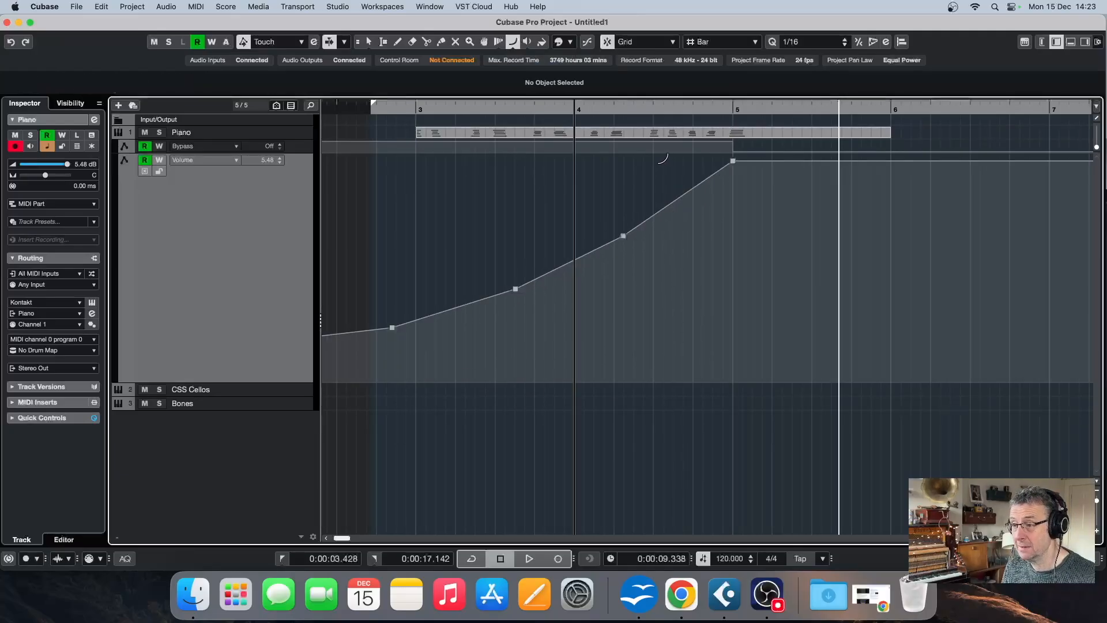
left_click(414, 107)
key("space")
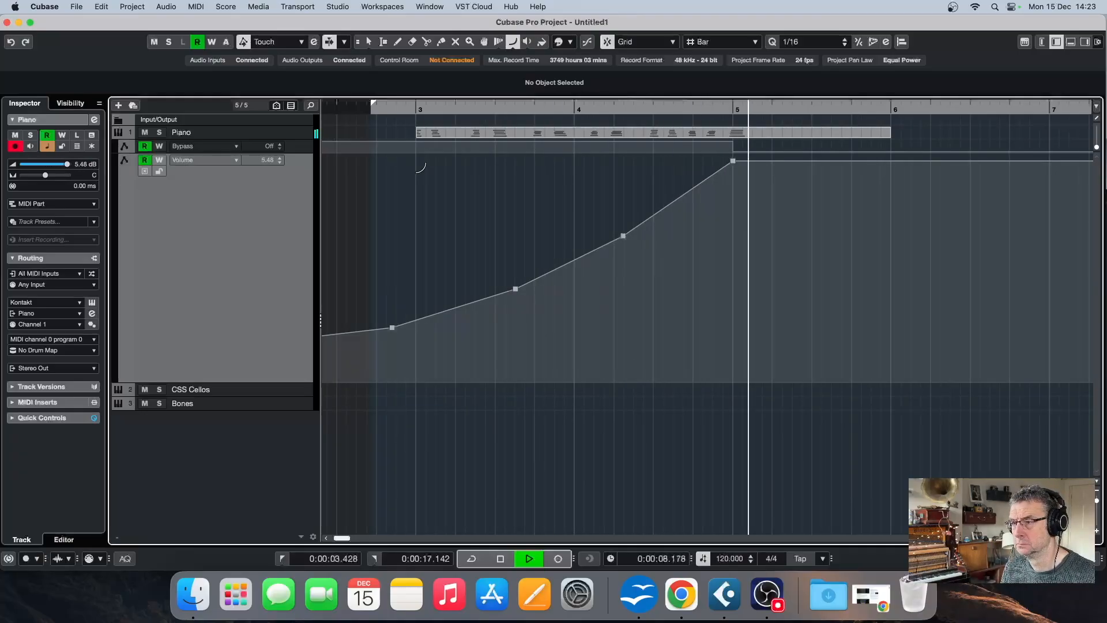
key("space")
Replace the Volume rise before bar 5 with a Sine curve and play it back from bar 3.
left_click(515, 42)
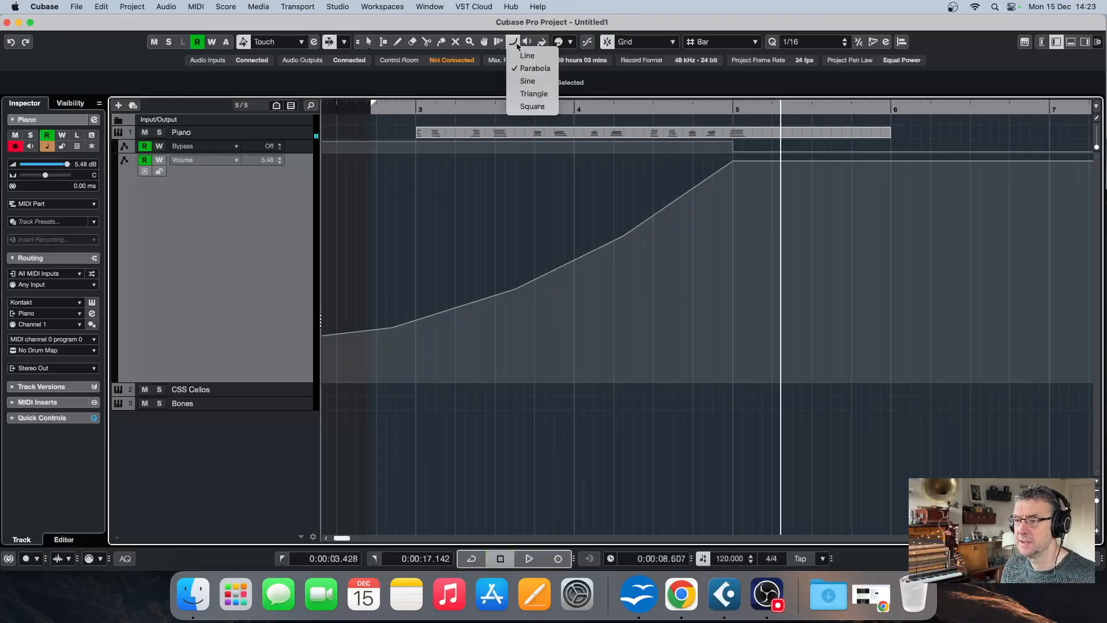
left_click(528, 80)
mouse_move(375, 345)
left_mouse_down()
mouse_move(417, 323)
mouse_move(731, 248)
mouse_move(732, 259)
left_mouse_up()
left_click(412, 112)
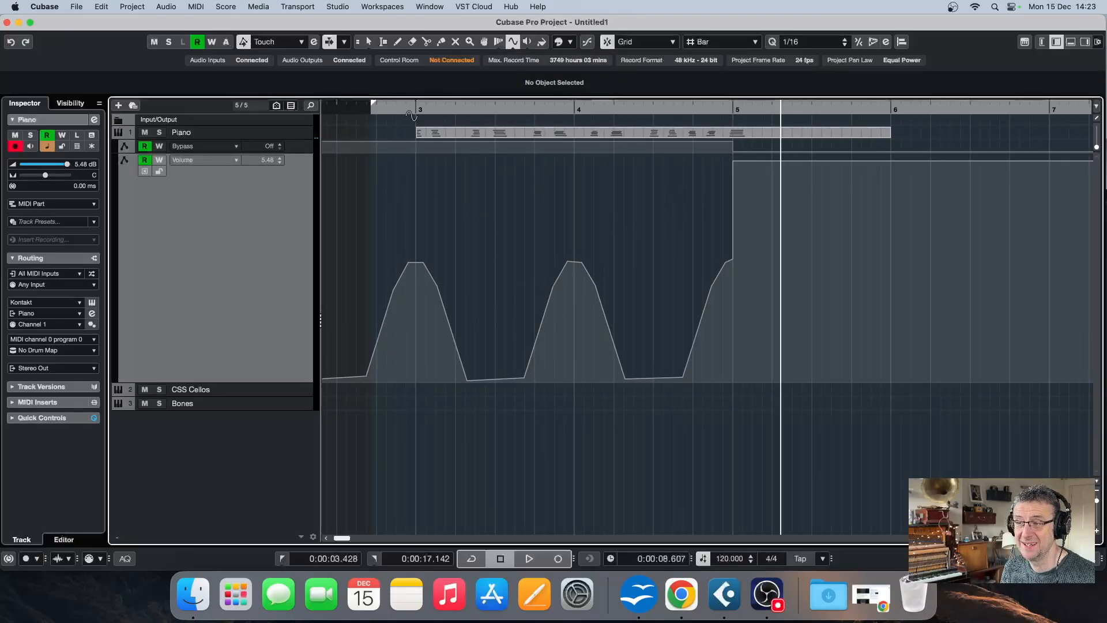
key("space")
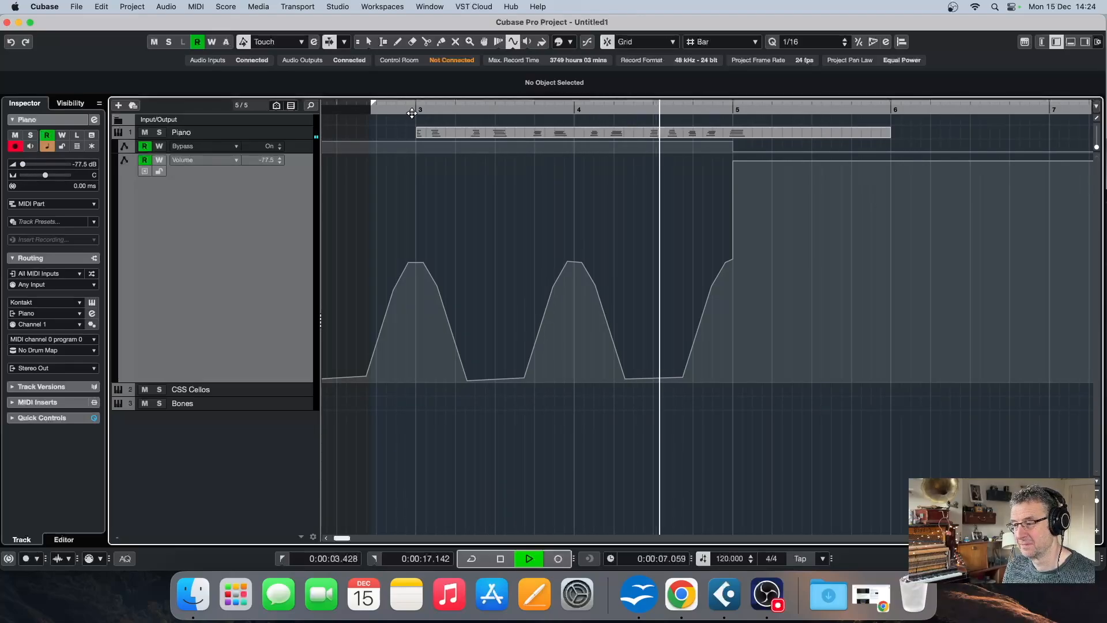
key("space")
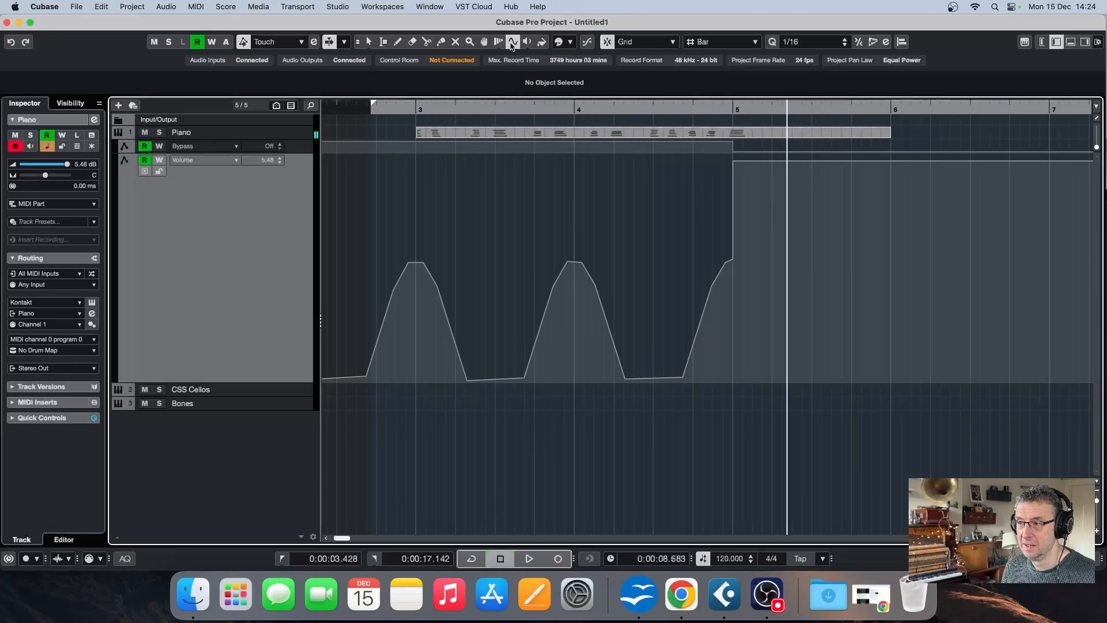
Redraw the Volume automation up to bar 5 as a straight rising Line and play it back from bar 3.
left_click(511, 41)
left_click(526, 56)
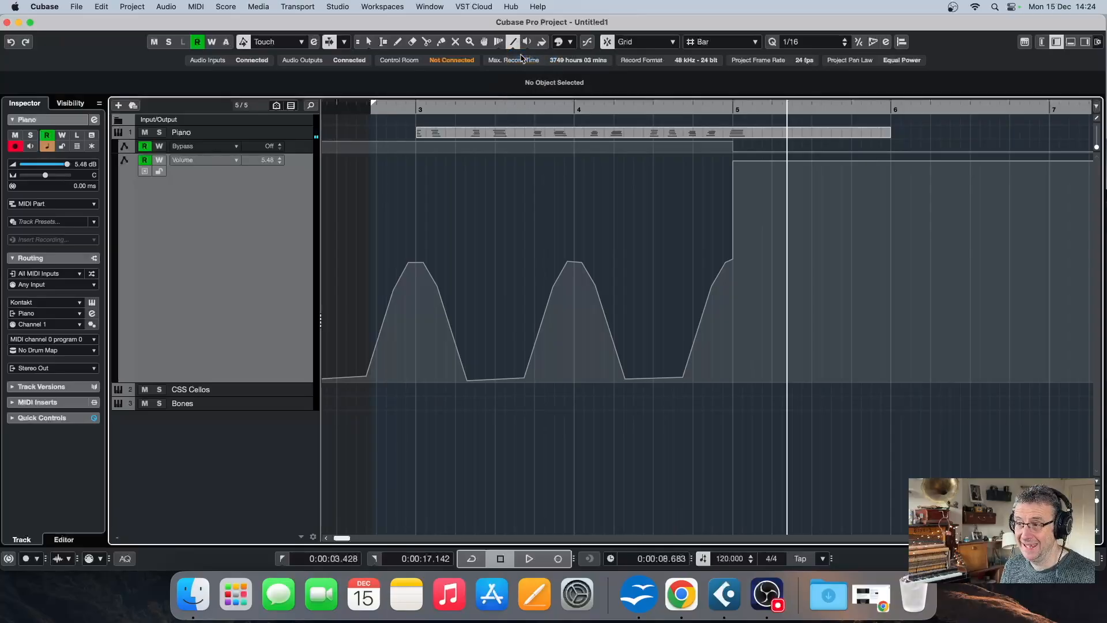
mouse_move(369, 362)
left_mouse_down()
mouse_move(608, 243)
mouse_move(643, 181)
mouse_move(635, 165)
mouse_move(618, 186)
left_mouse_up()
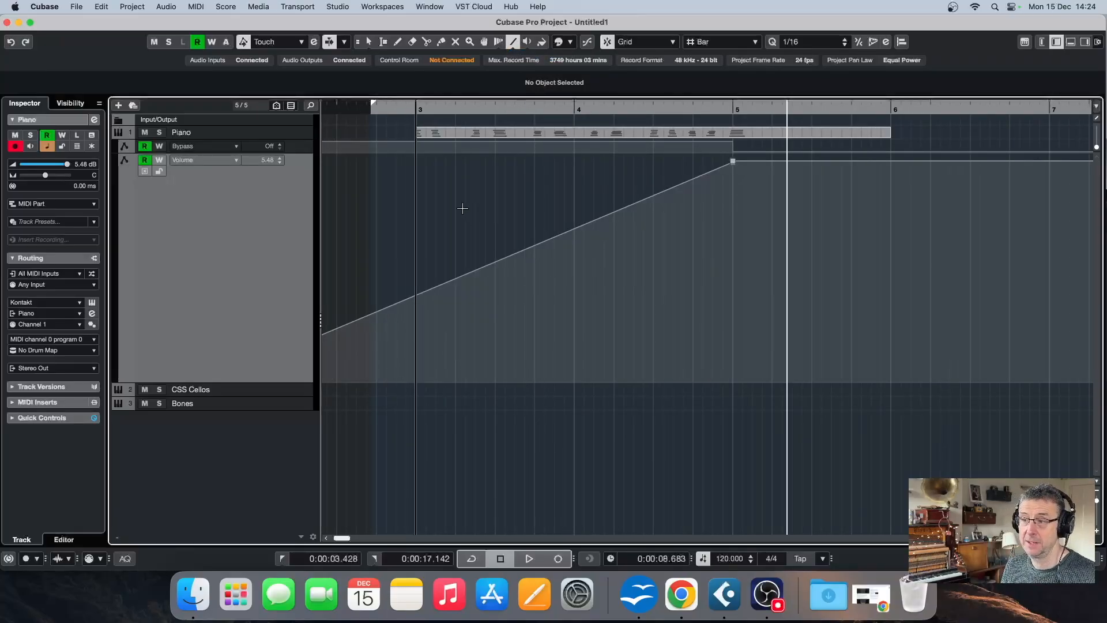
left_click(415, 109)
key("space")
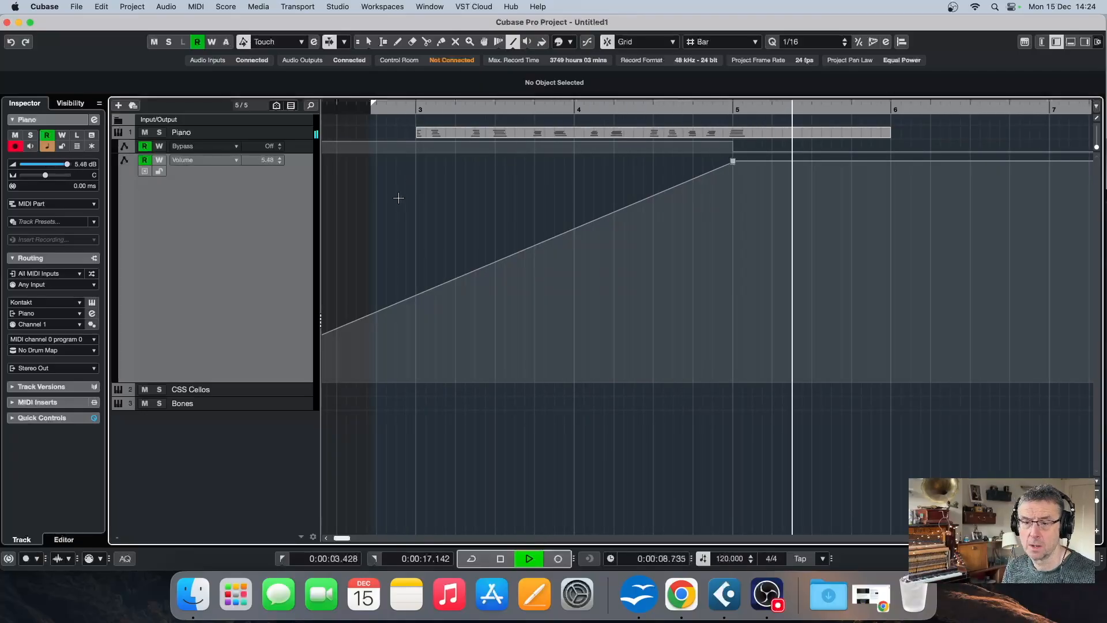
key("space")
Add an automation lane below the Piano's Volume lane, assign it to Standard Panner - Pan Left-Right2, and play from just before bar 3.
left_click(124, 379)
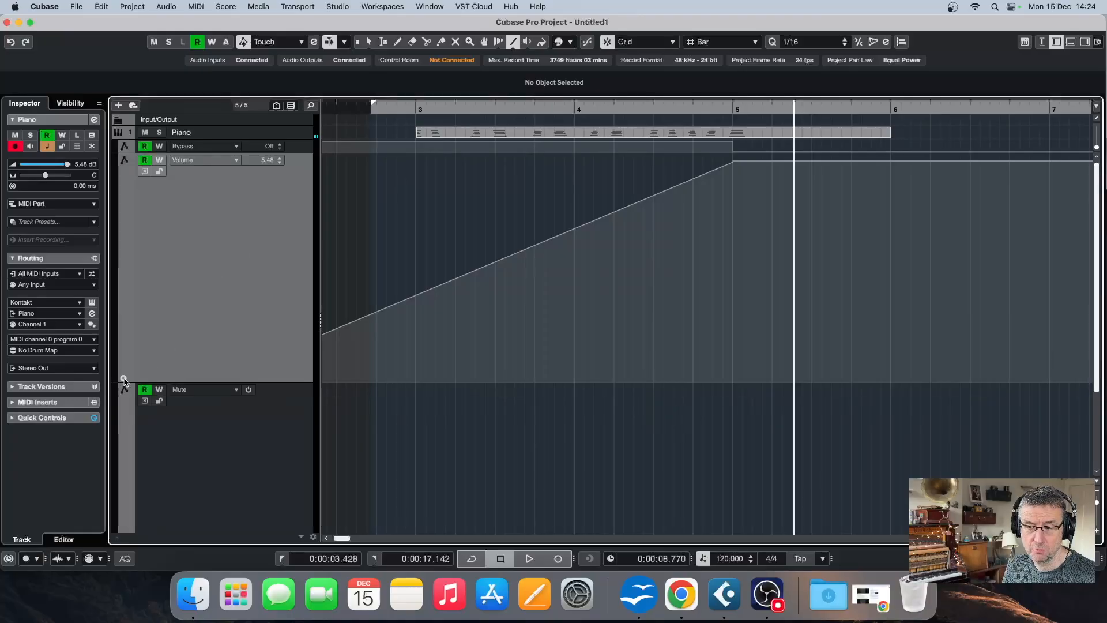
scroll(247, 408, "down", 3)
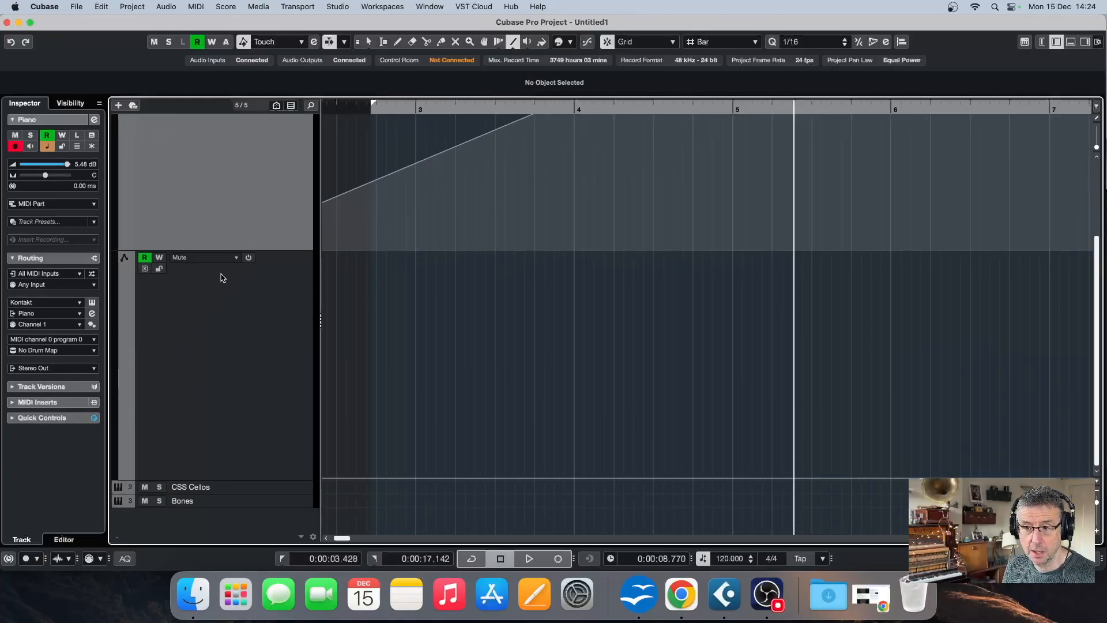
left_click(235, 258)
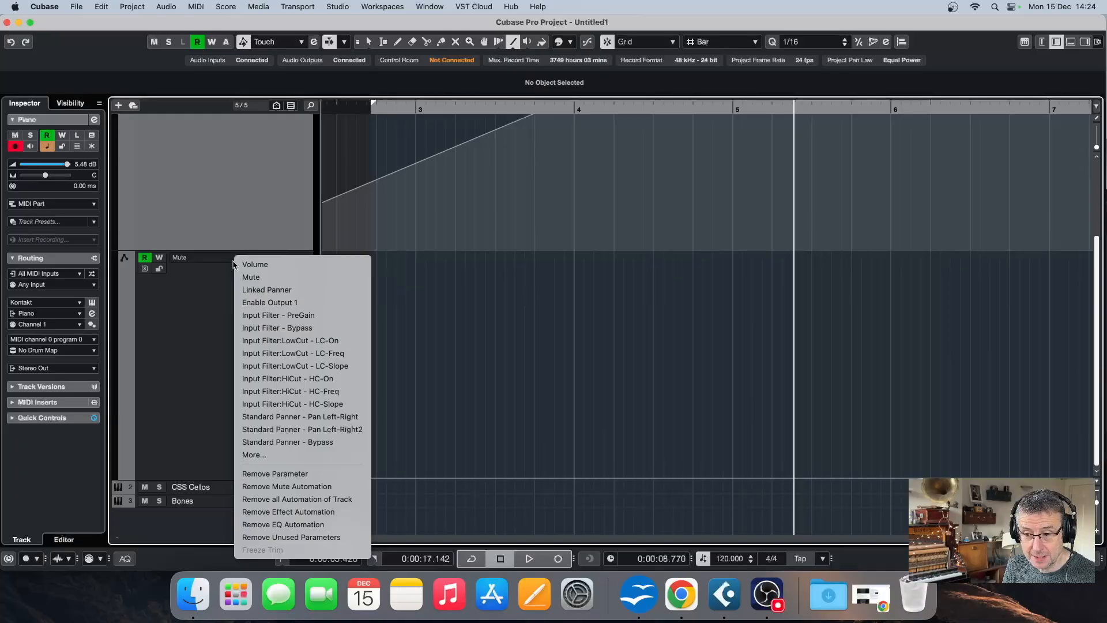
left_click(274, 429)
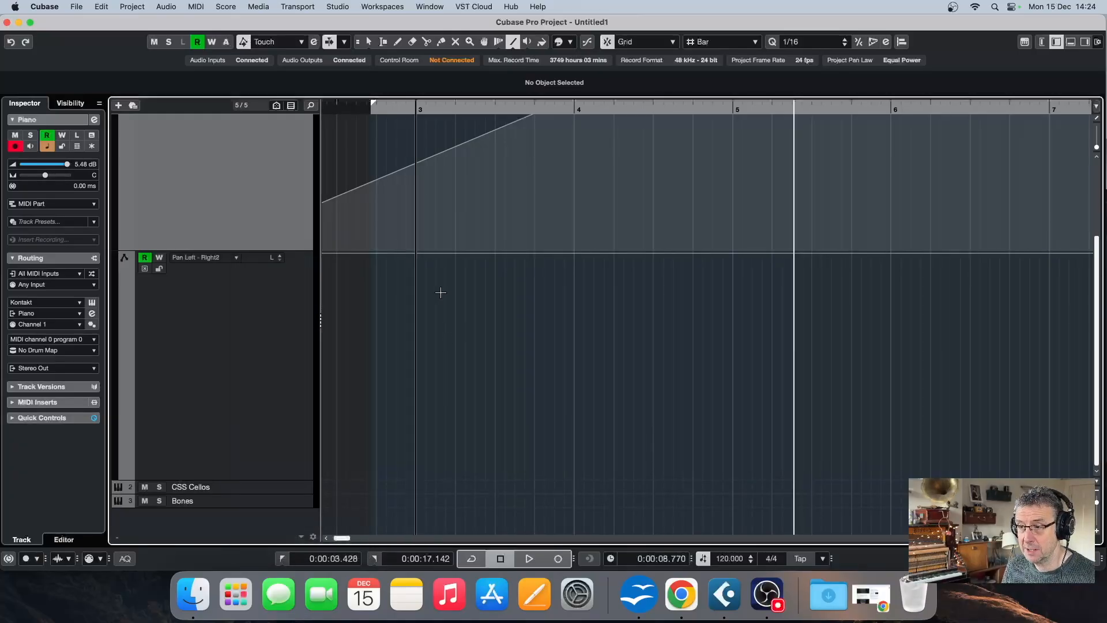
left_click(375, 112)
key("space")
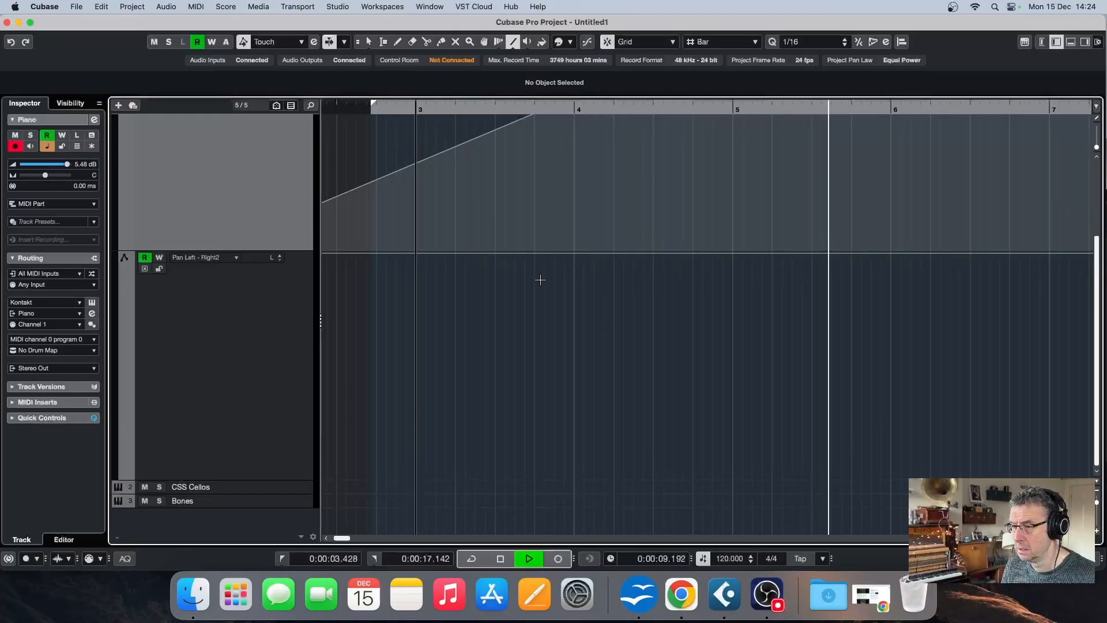
key("space")
Draw Pan Left-Right2 automation from hard left at bar 2 to hard right at bar 4, plus a level line near hard left up to bar 6.
mouse_move(414, 252)
left_mouse_down()
mouse_move(420, 485)
mouse_move(516, 473)
left_mouse_up()
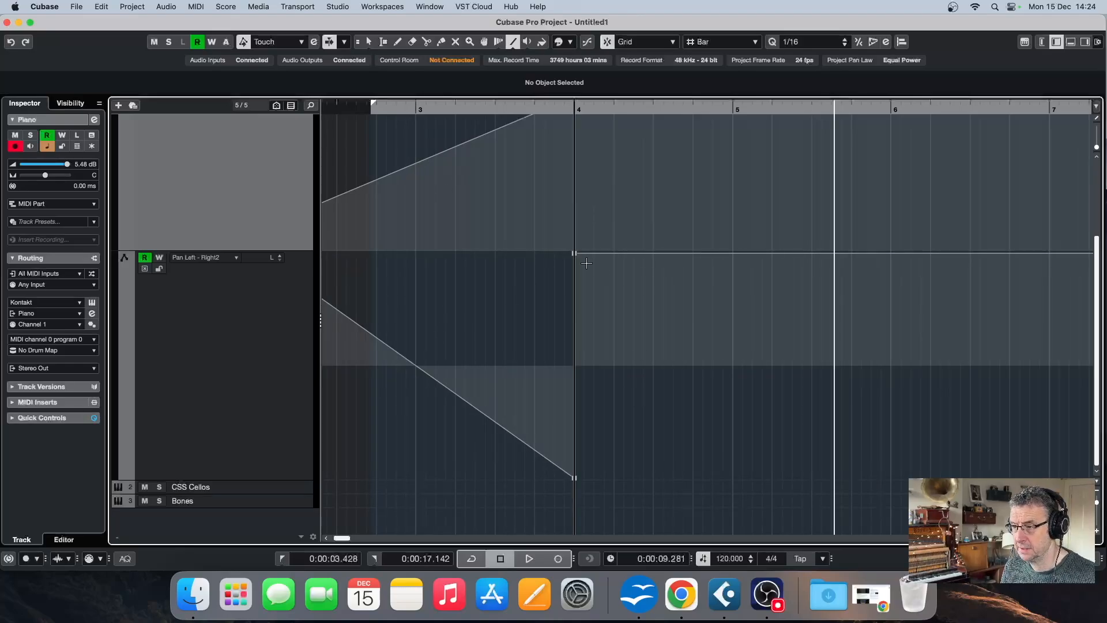
left_click_drag(575, 254, 891, 253)
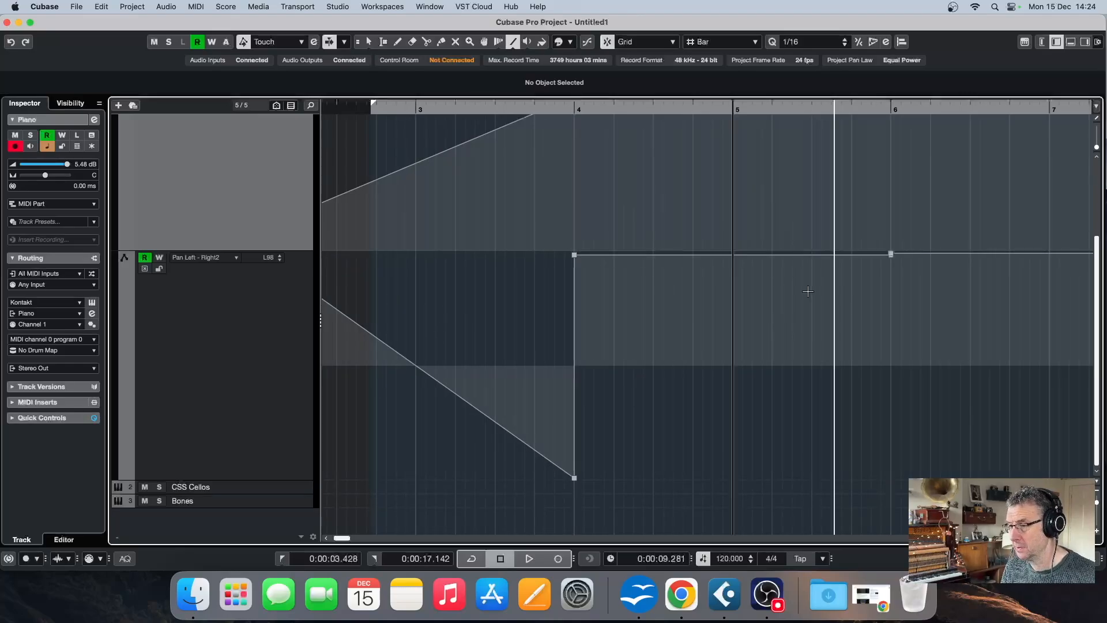
key("g")
key("g")
key("g")
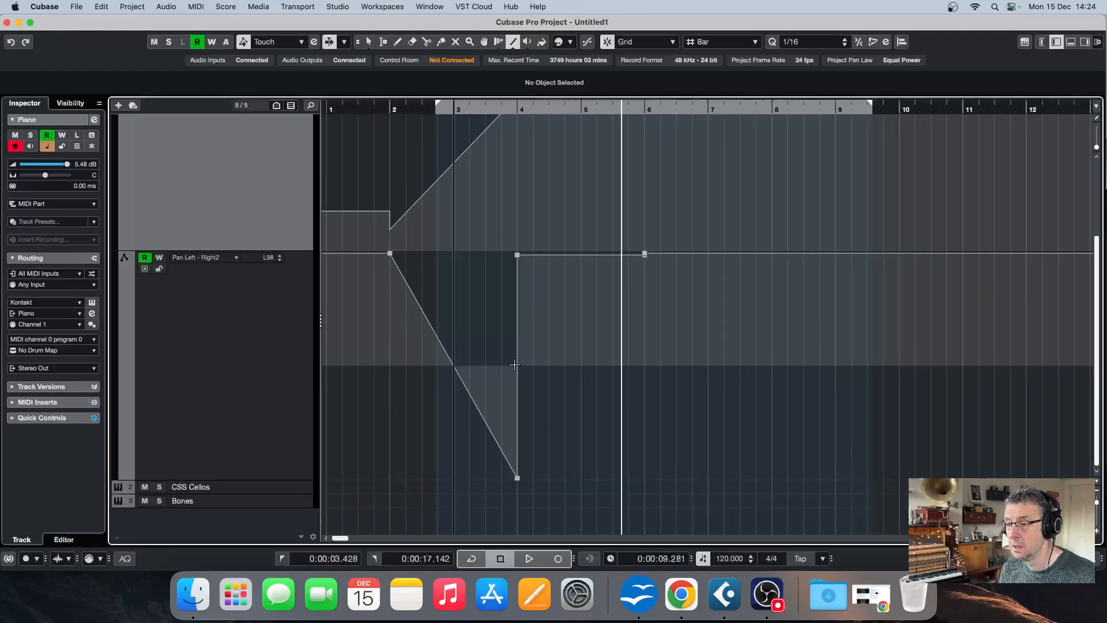
Redraw the Pan Left-Right2 segments near hard left from bar 4 to bar 5 and up to bar 6 with the Line tool.
left_click(512, 43)
left_click(527, 56)
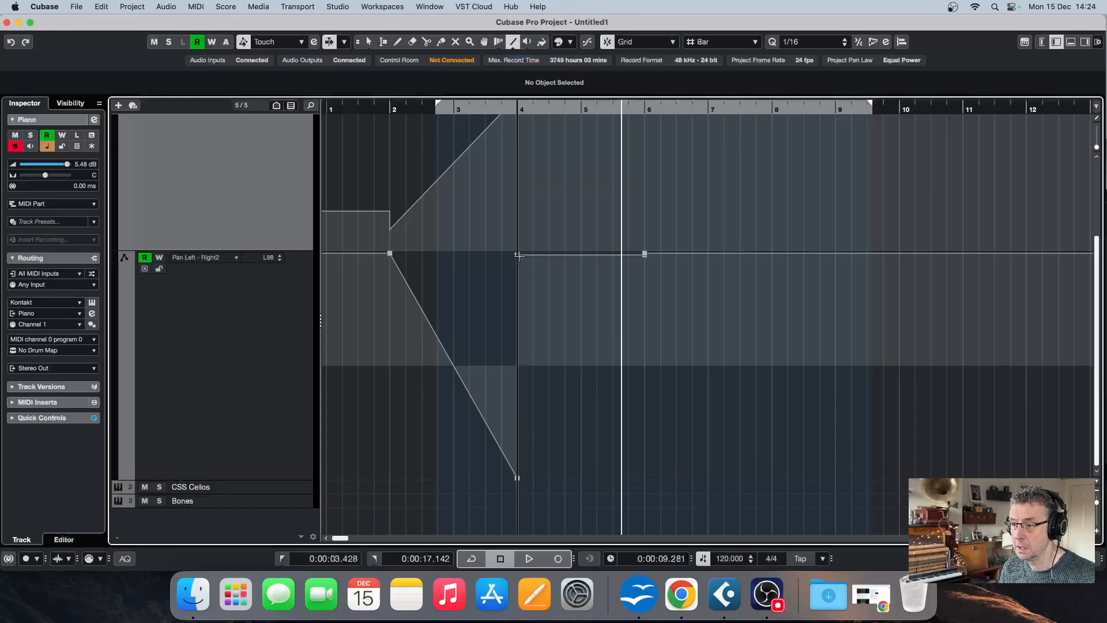
mouse_move(517, 255)
left_mouse_down()
mouse_move(540, 282)
mouse_move(585, 277)
left_mouse_up()
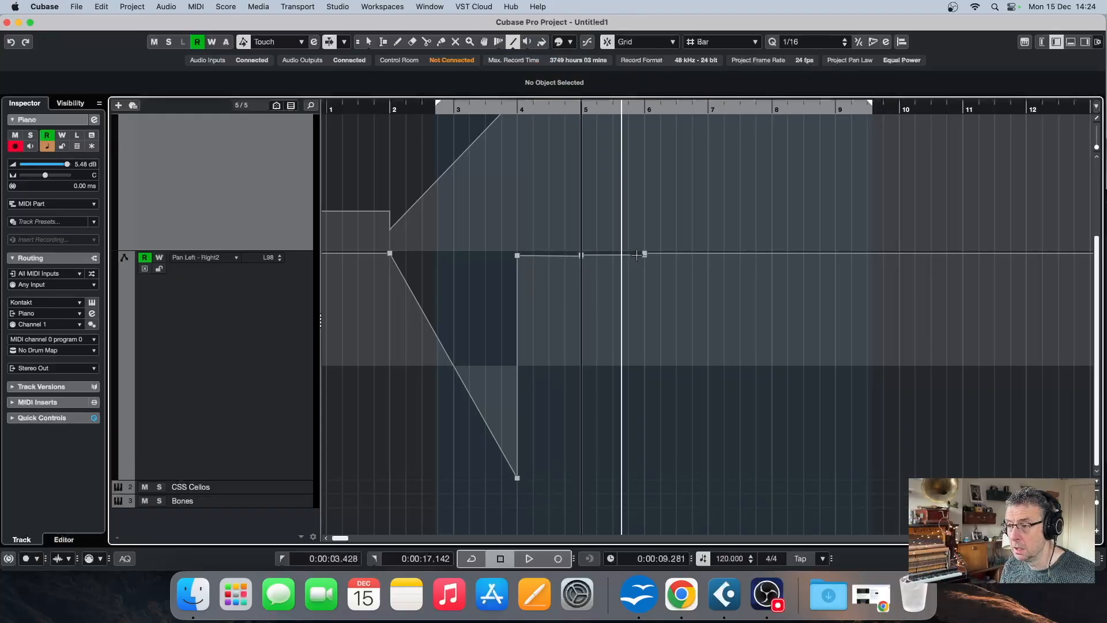
left_click_drag(643, 253, 645, 253)
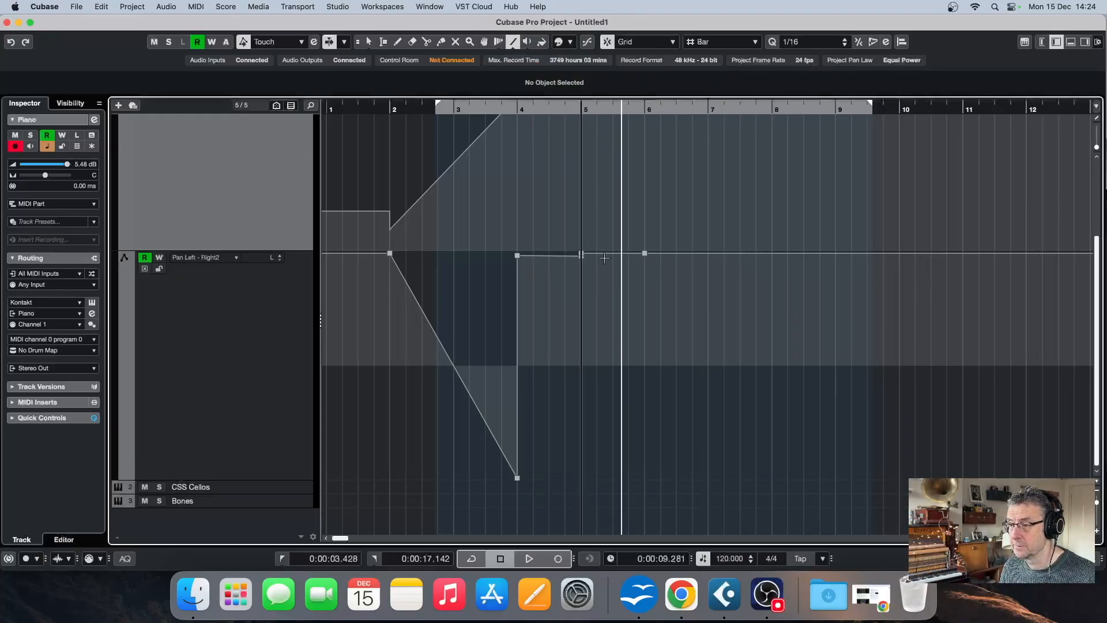
Delete the Pan Left-Right2 automation points near hard left from bar 3 through bar 6.
left_click(516, 255)
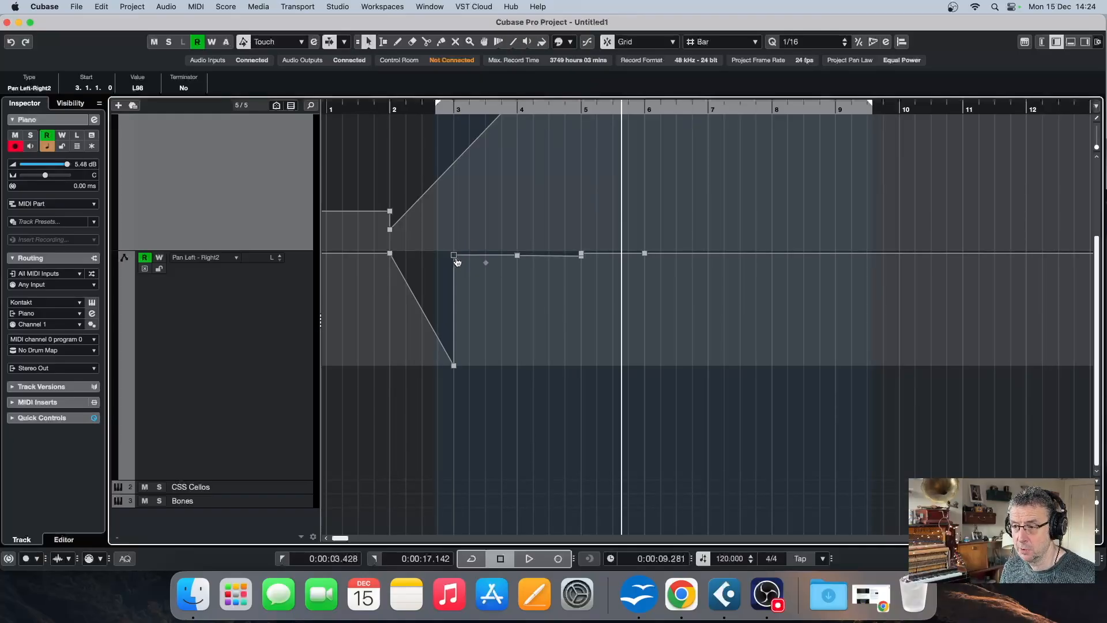
key("Delete")
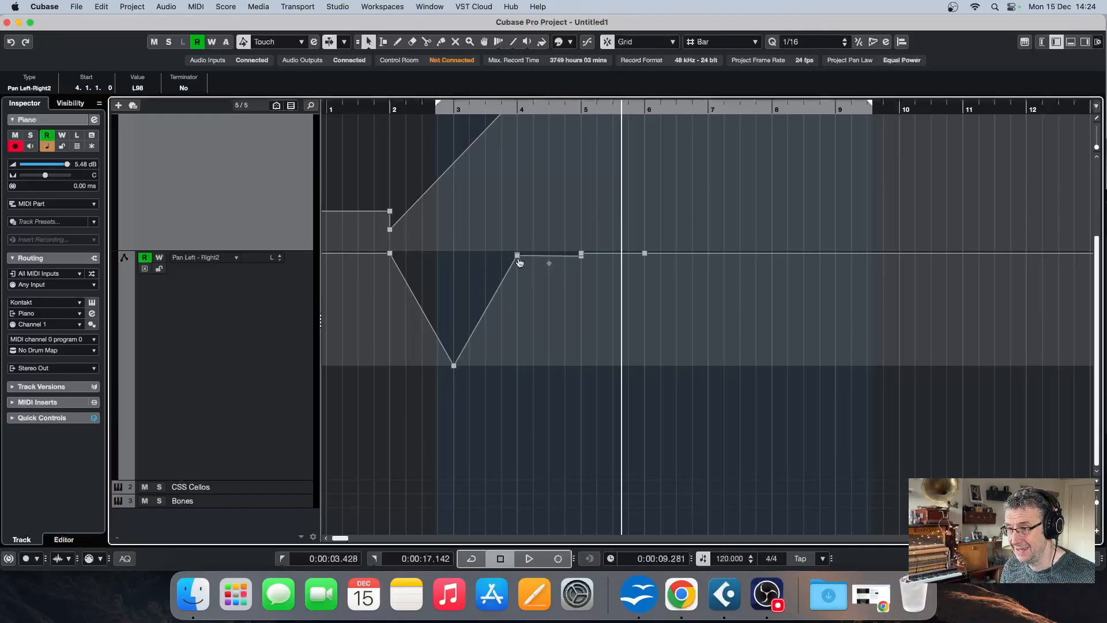
key("Delete")
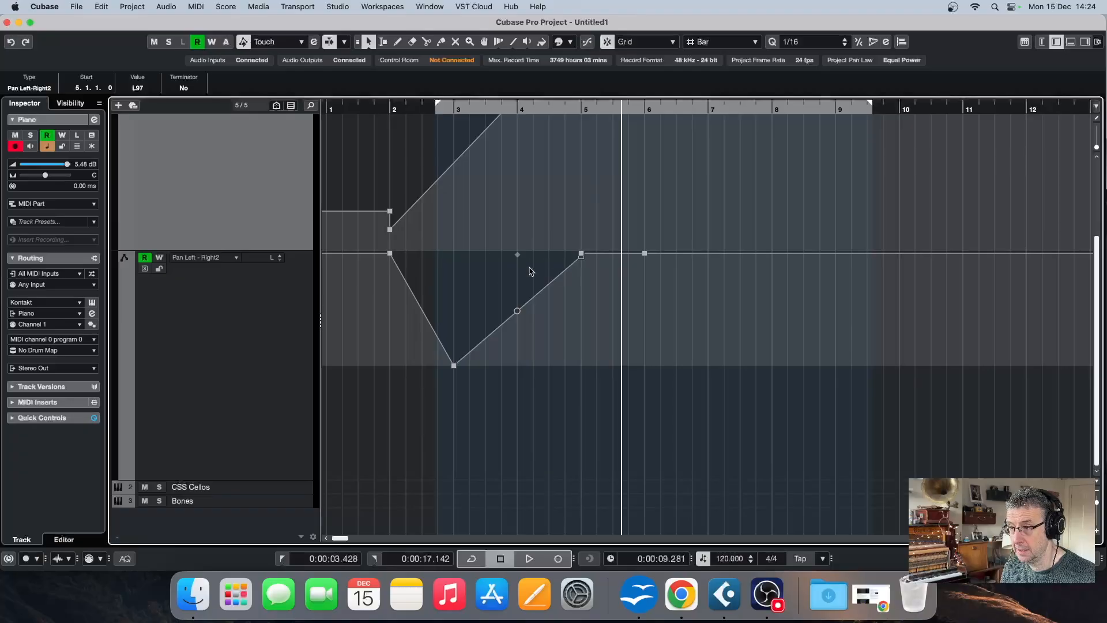
left_click_drag(507, 255, 678, 258)
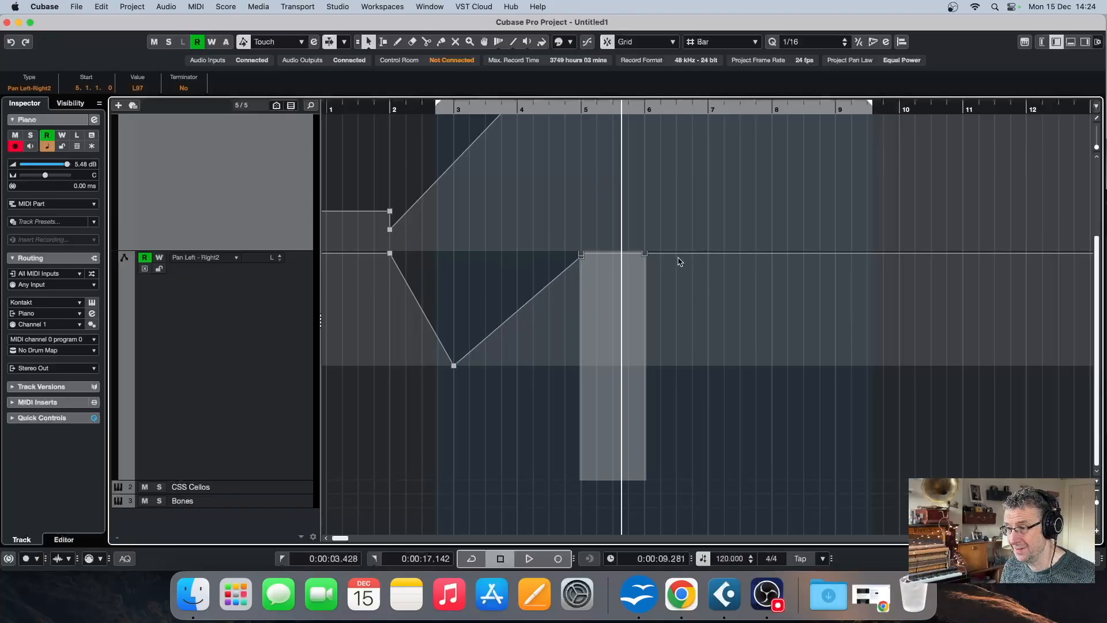
key("Delete")
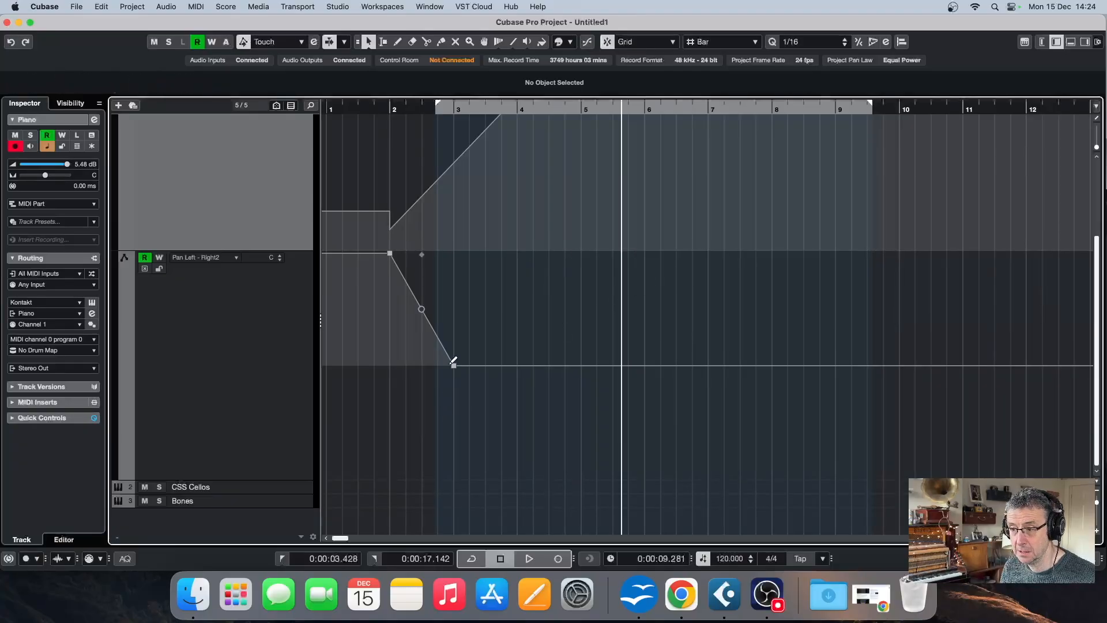
Shape the Pan Left-Right2 curve from hard left at bar 3 to about centre at bar 6 and L99 at bar 9, and play it.
left_click_drag(455, 370, 647, 372)
left_click_drag(390, 258, 454, 257)
left_click_drag(868, 366, 836, 254)
left_click(440, 111)
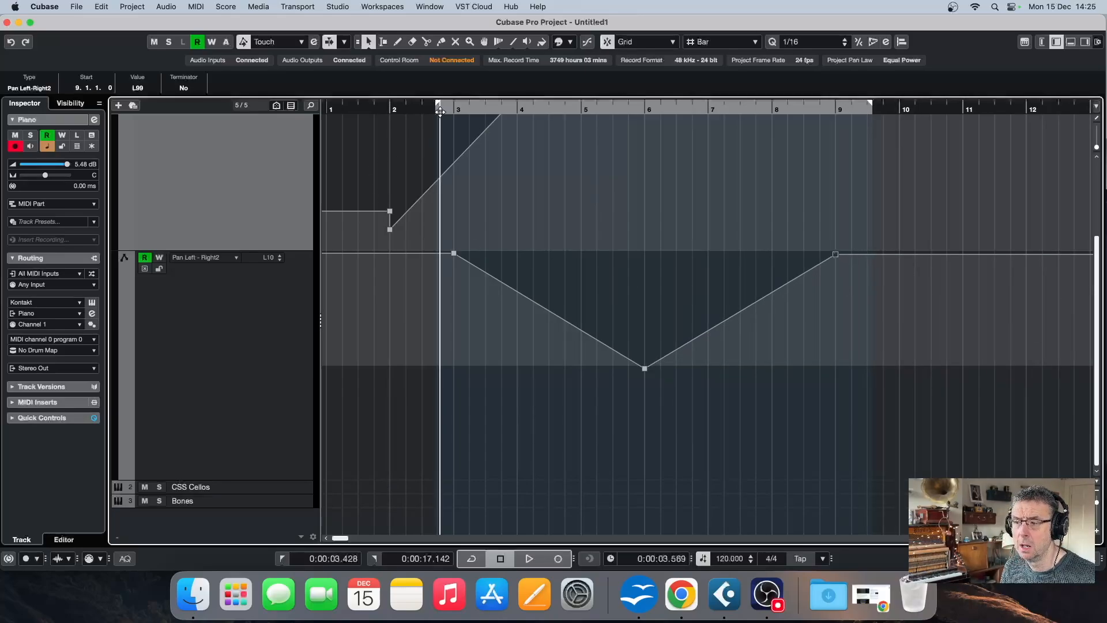
key("space")
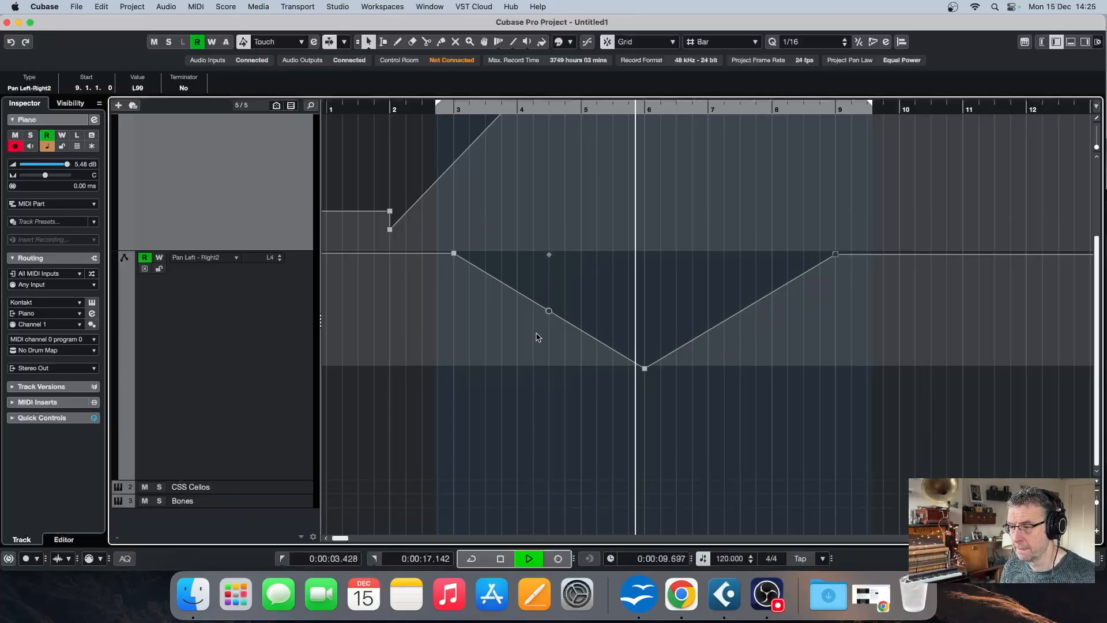
key("space")
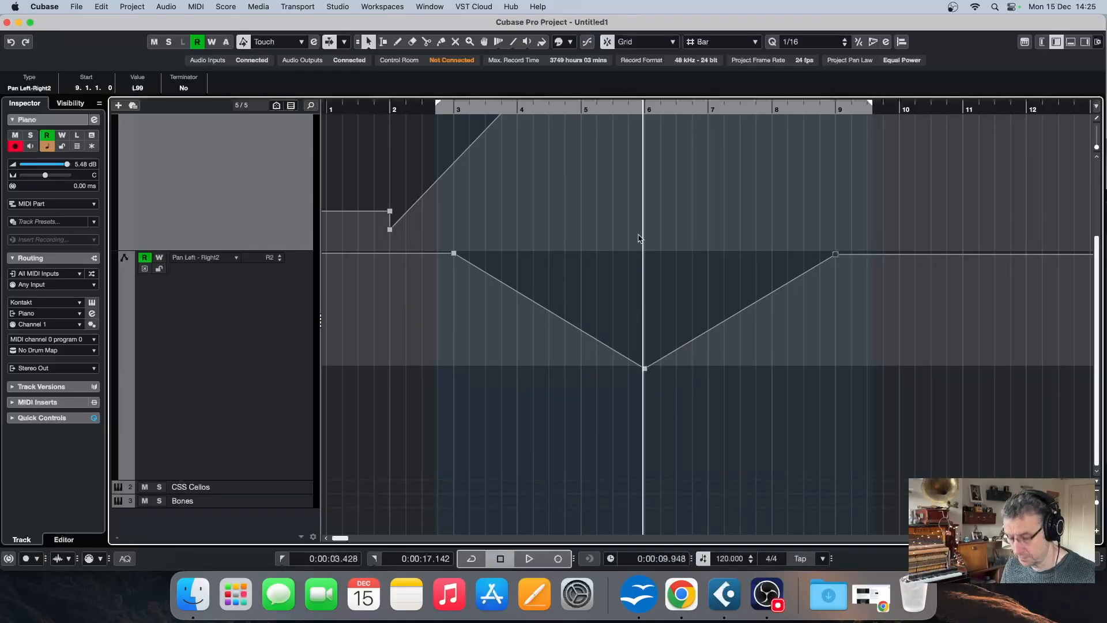
Shrink the Piano's automation lanes to compact height and enlarge only the Pan Left-Right2 lane.
scroll(638, 238, "up", 5)
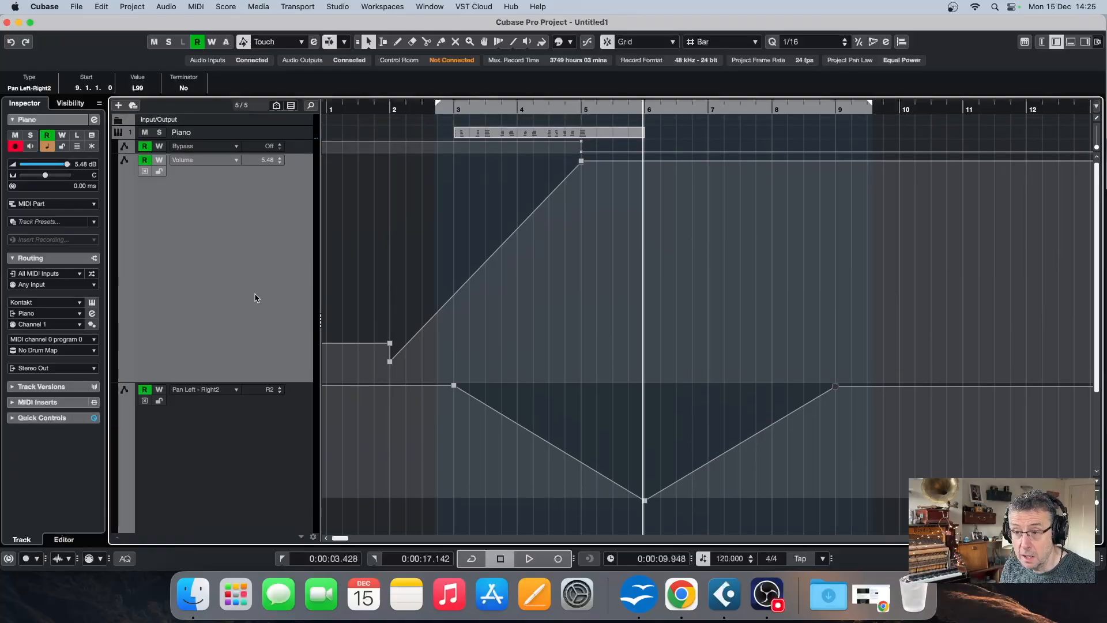
key("z")
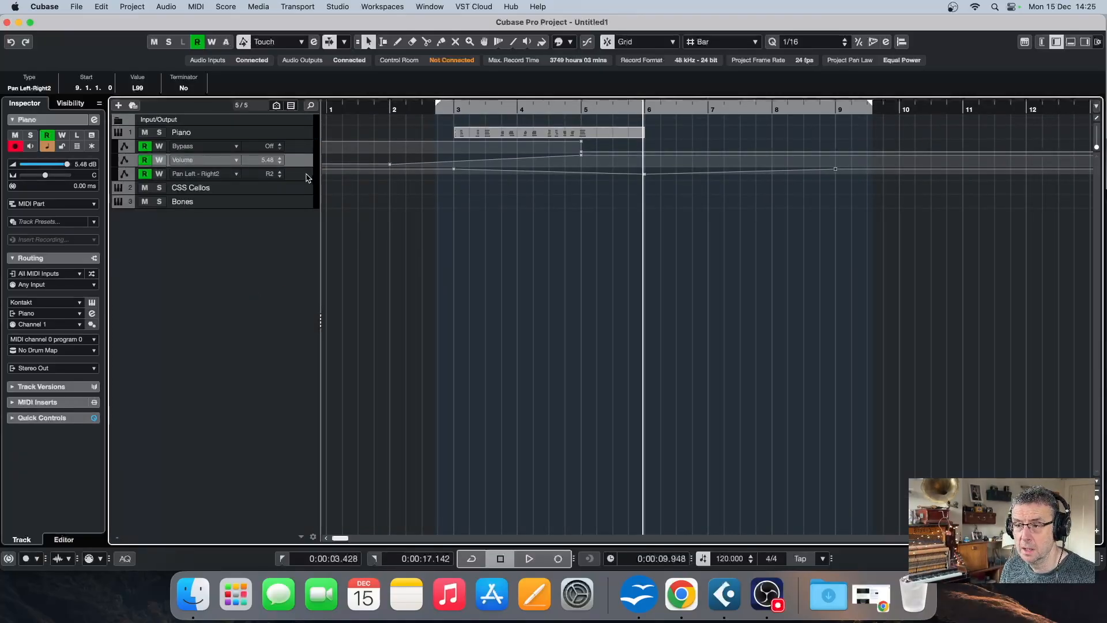
key("h")
key("h")
scroll(378, 215, "left", 10)
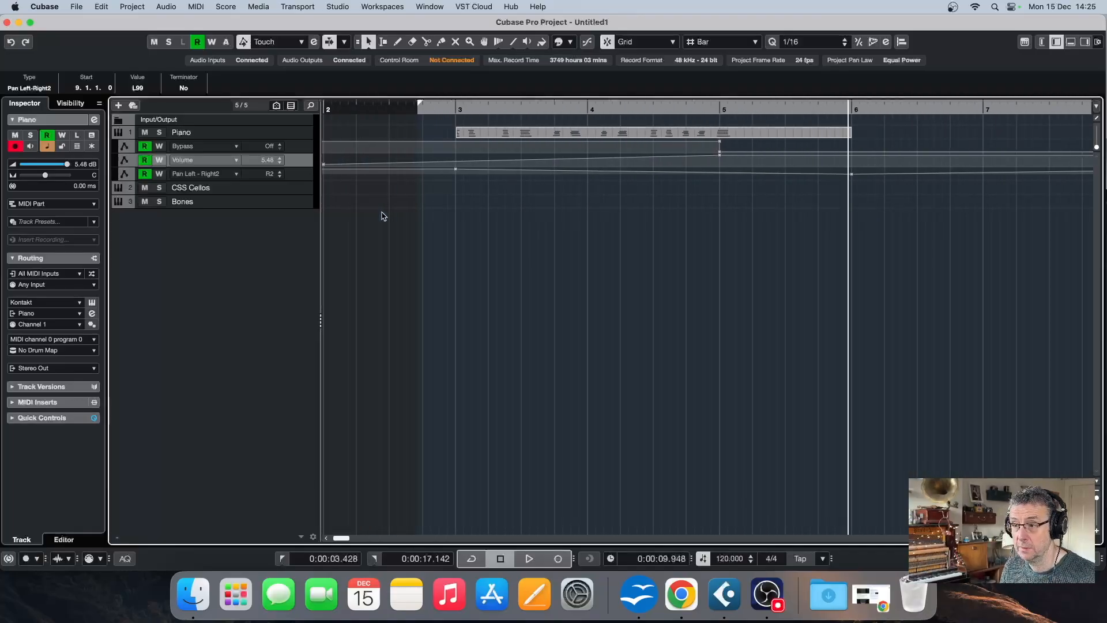
left_click(299, 176)
key("z")
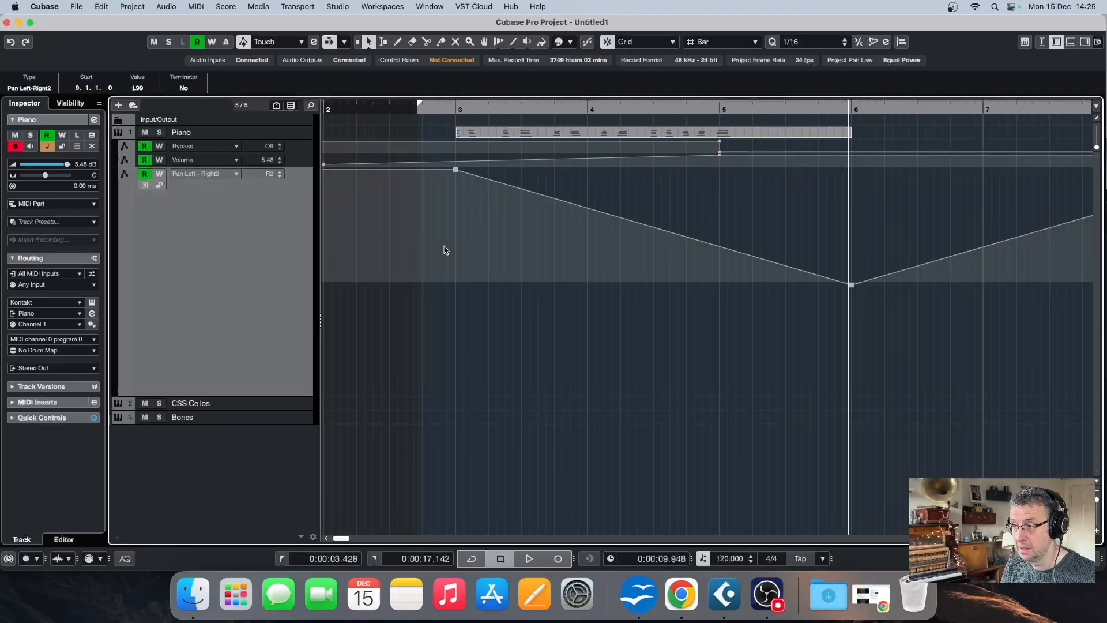
Move the bar 6 pan point to bar 4 at R1, add a hard-left point just before bar 5, and play from bar 3.
left_click(853, 285)
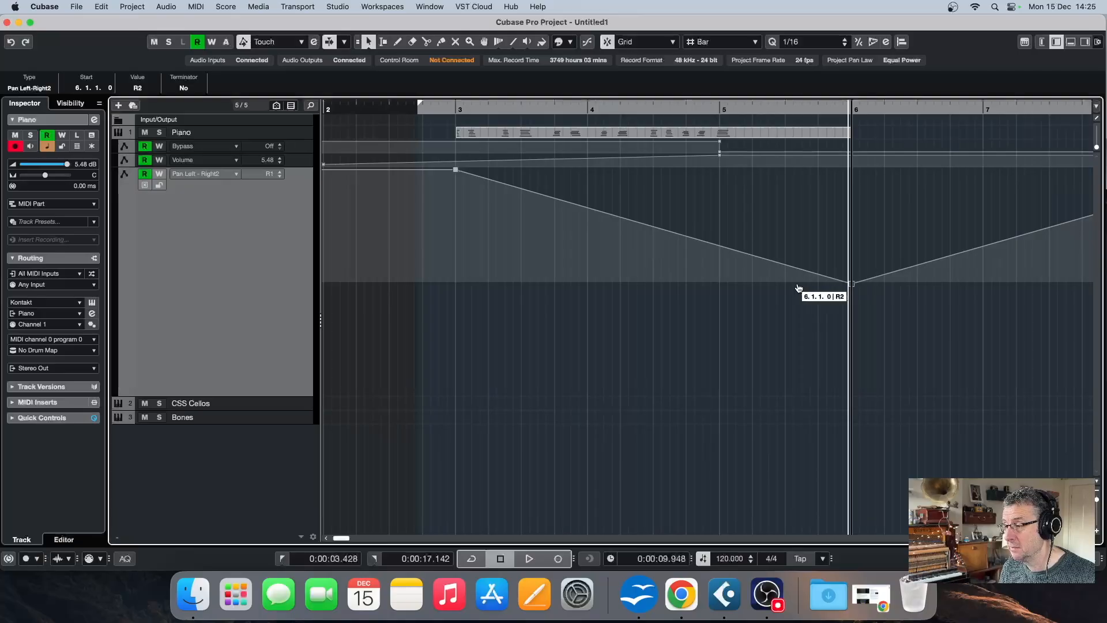
left_click_drag(852, 285, 589, 283)
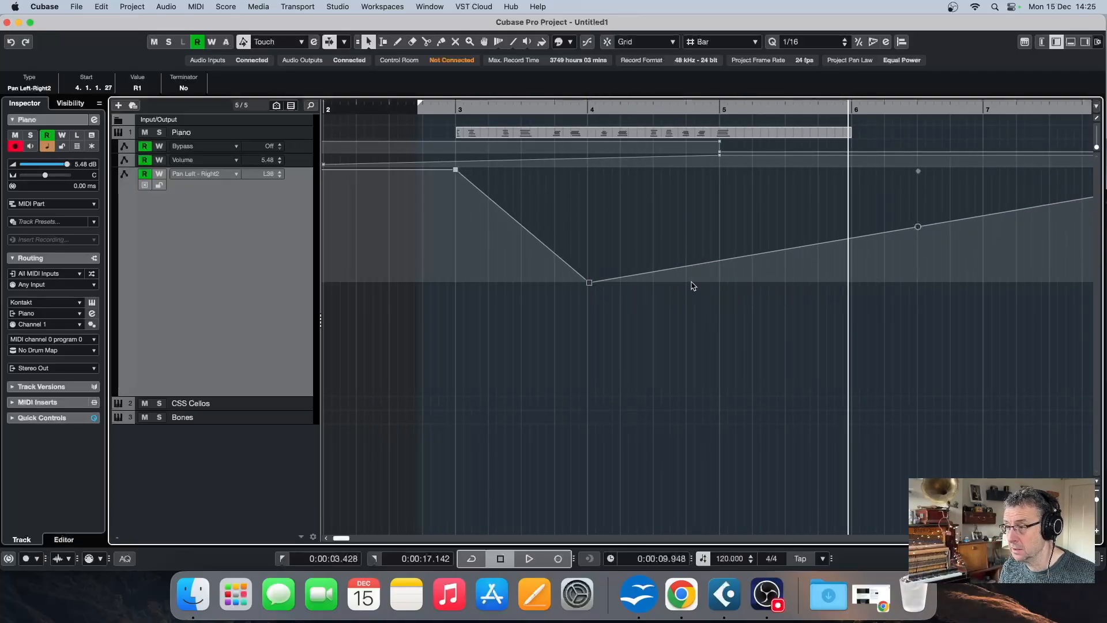
left_click_drag(727, 256, 711, 170)
double_click(456, 107)
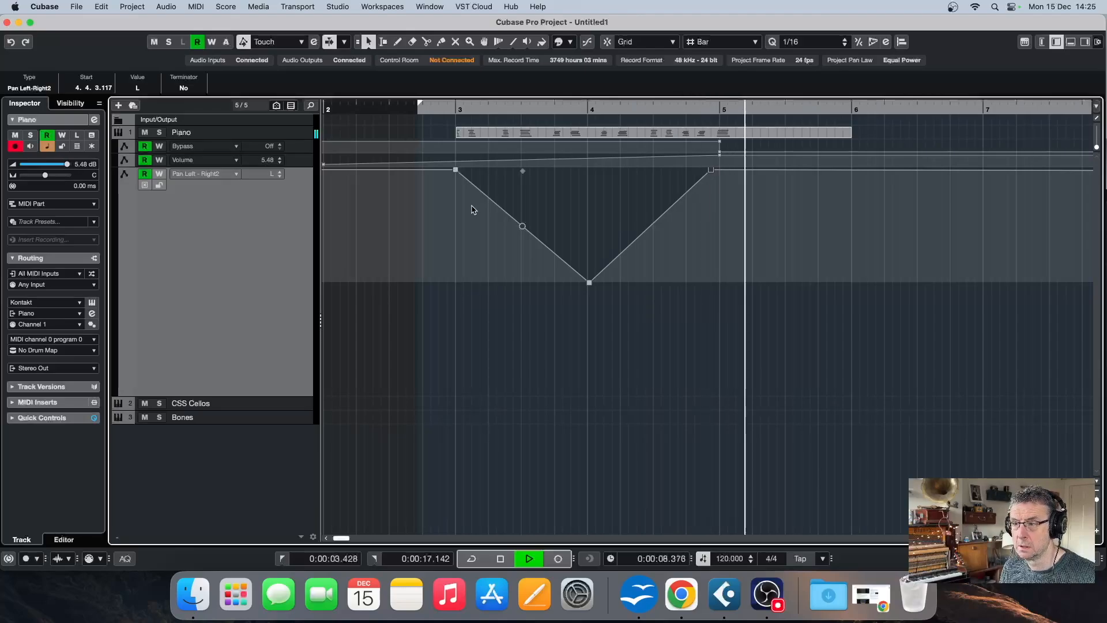
key("space")
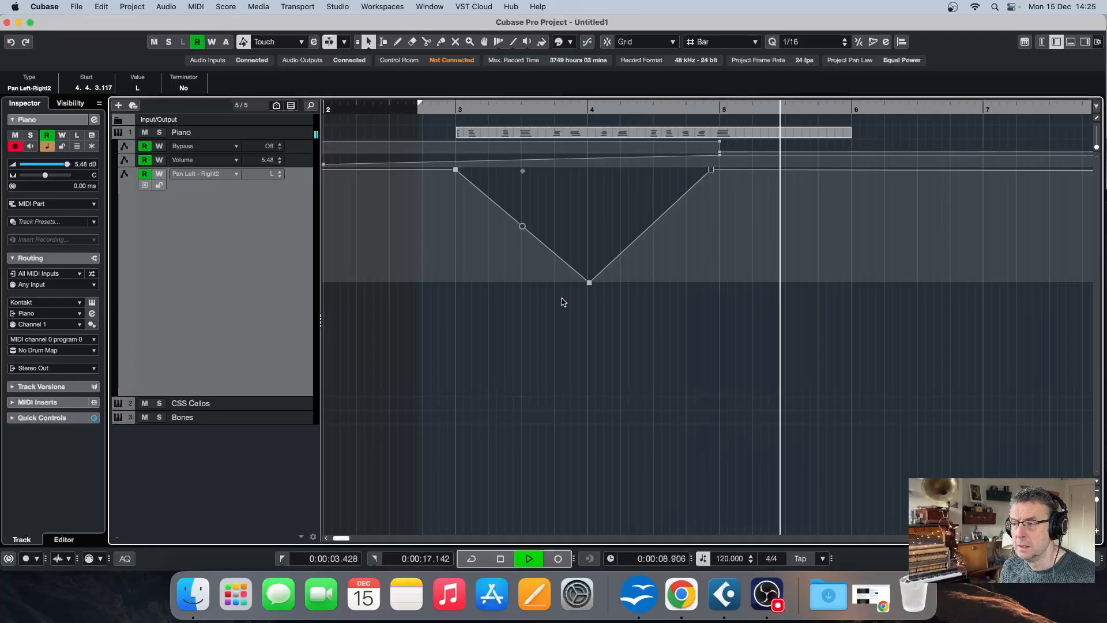
key("space")
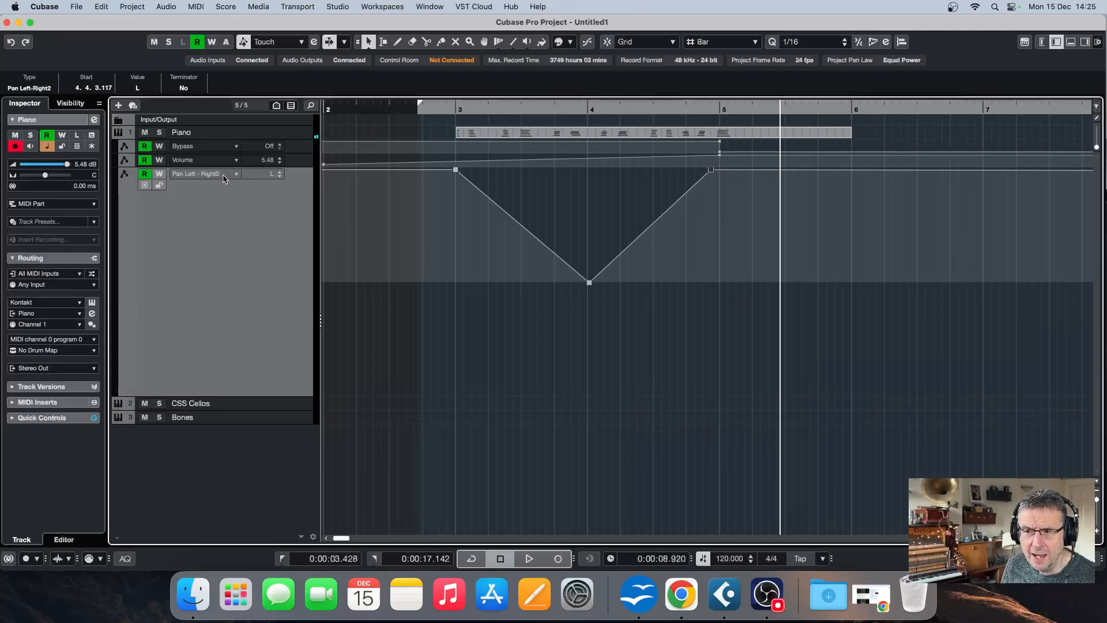
Add another automation lane below the Pan Left-Right2 lane and switch the Pan Left-Right2 lane to Standard Panner - Pan Left-Right.
left_click(124, 393)
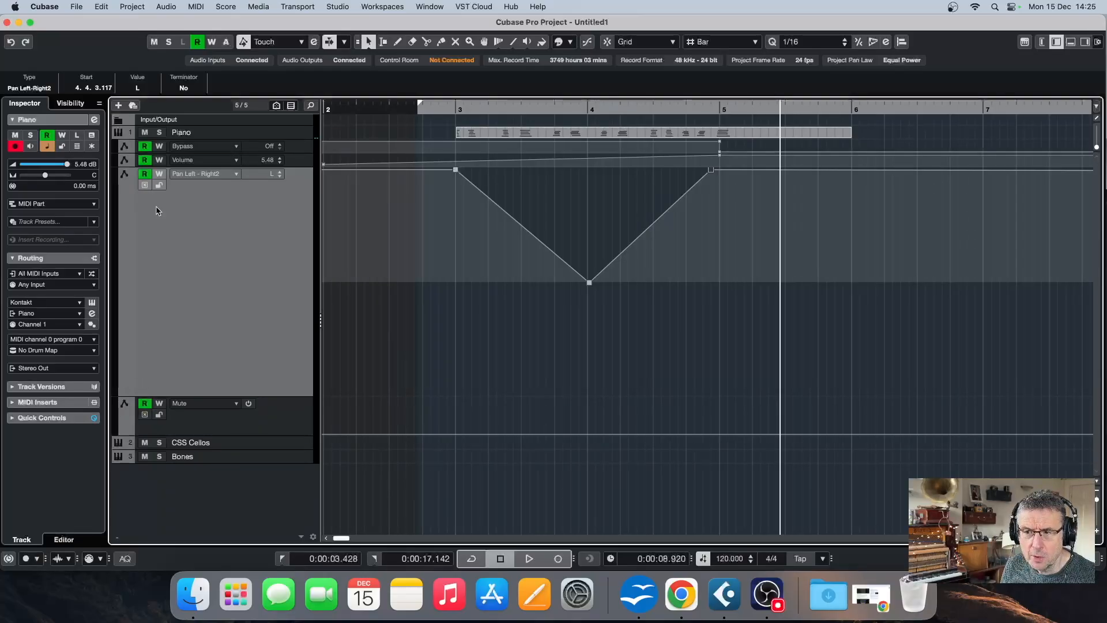
left_click(230, 176)
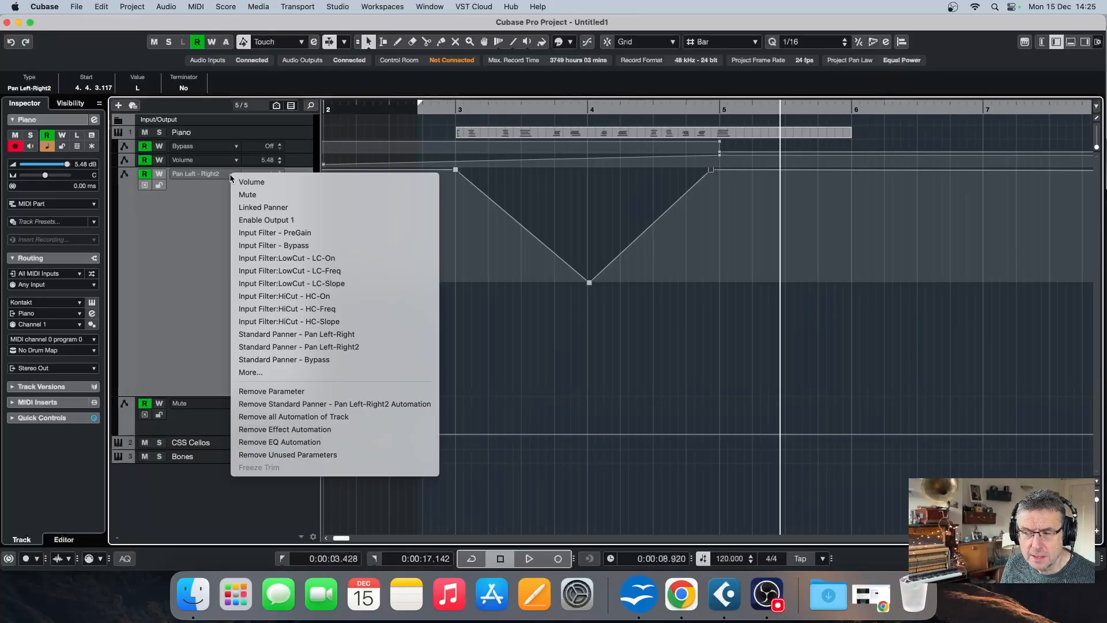
left_click(288, 335)
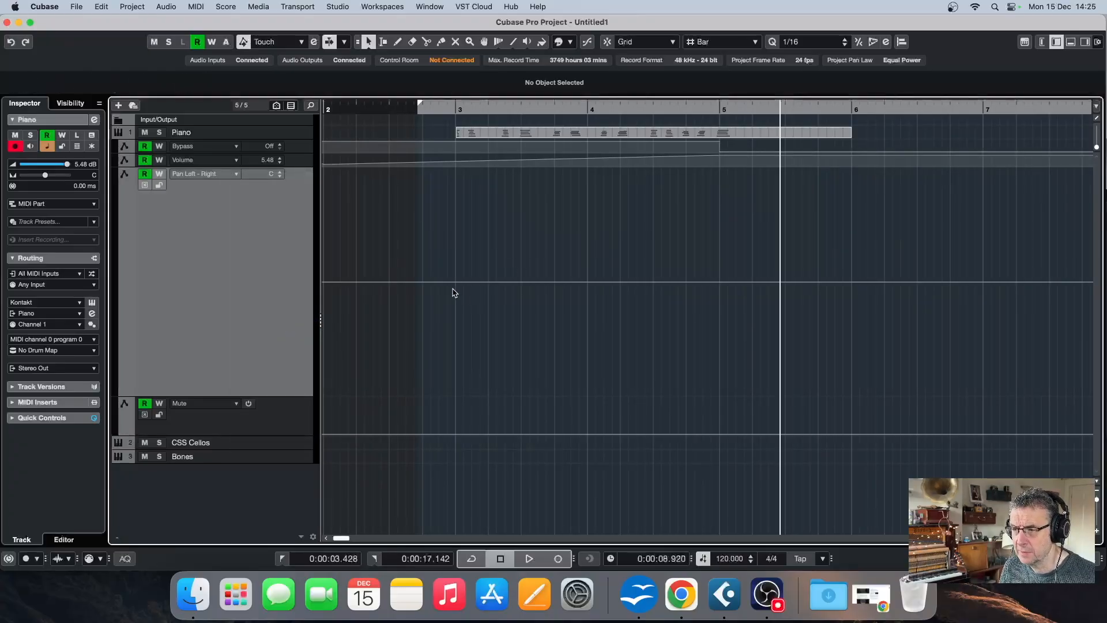
Create Pan Left-Right automation from L99 at bar 3 to hard right at bar 4 and L98 just before bar 5, and play it.
left_click_drag(460, 276, 457, 170)
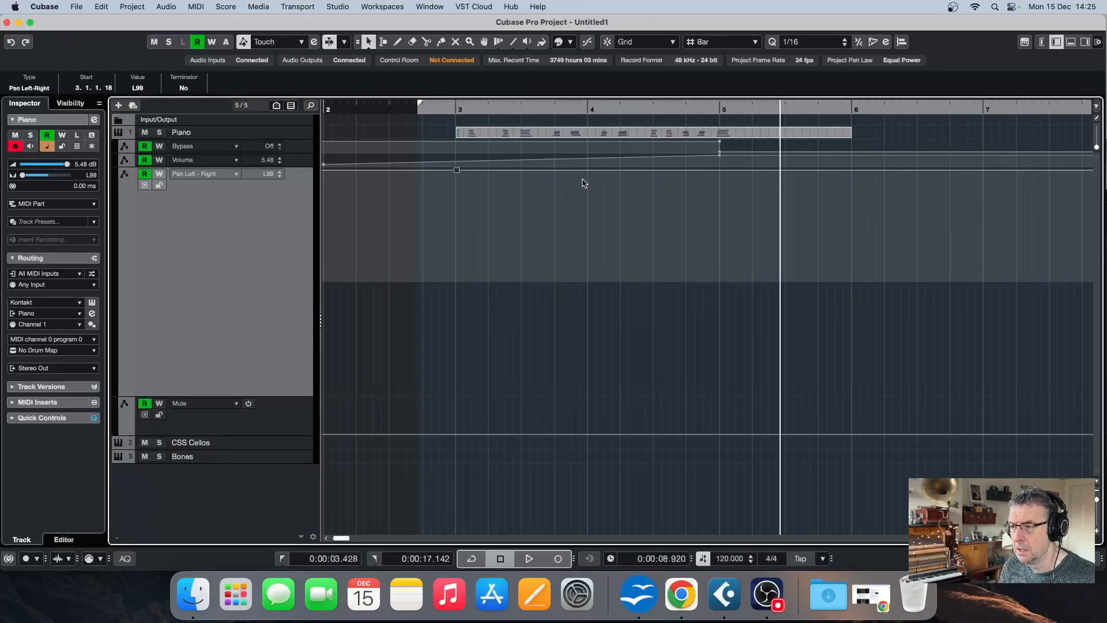
left_click_drag(589, 167, 591, 449)
left_click_drag(738, 392, 703, 172)
left_click(452, 110)
key("space")
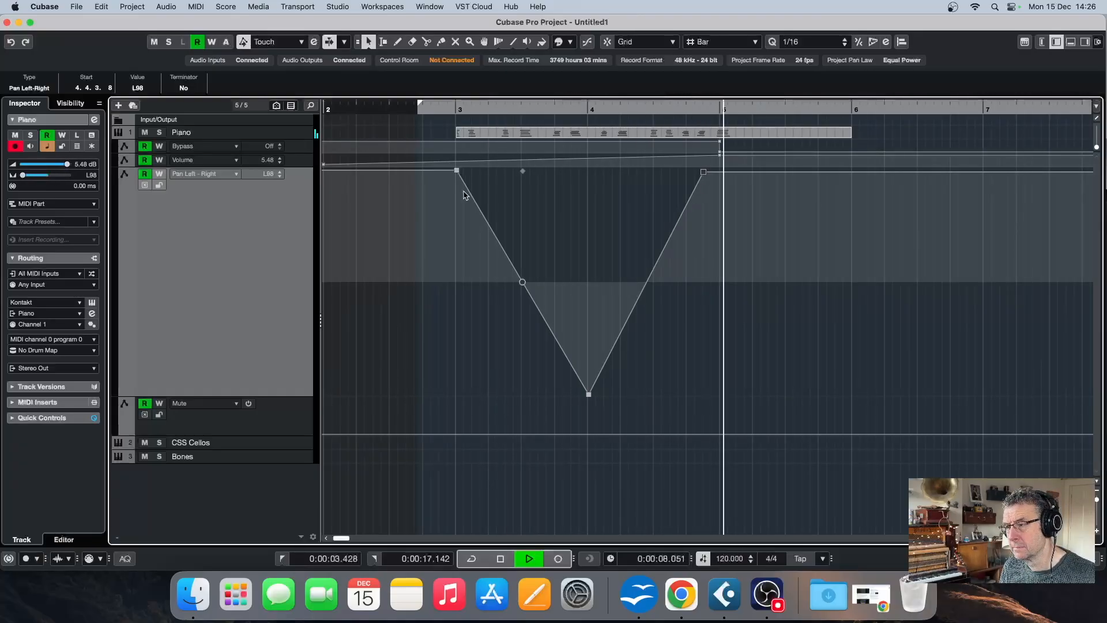
key("space")
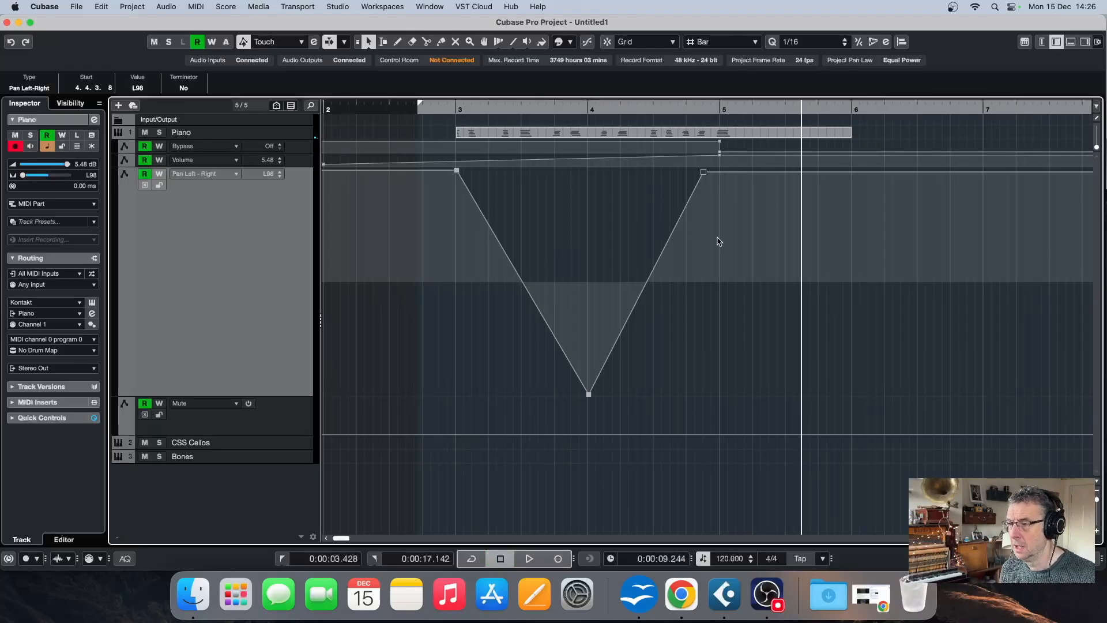
Move the last two Pan Left-Right points together at hard right just before bar 5 and play the pan sweep from bar 3.
left_click_drag(705, 176, 693, 406)
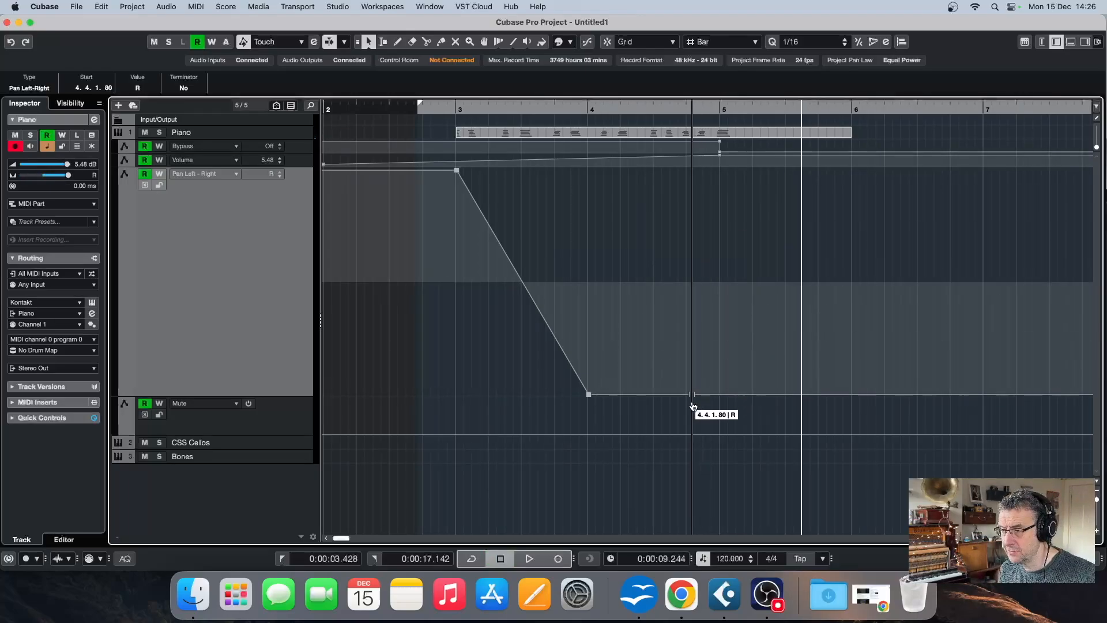
left_click_drag(589, 398, 697, 400)
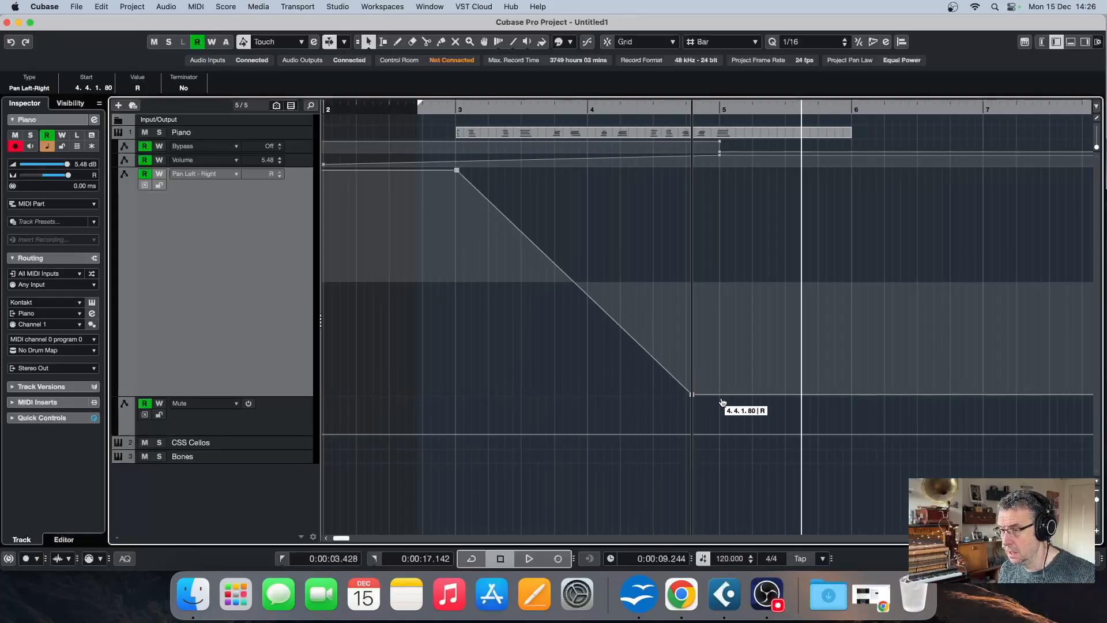
double_click(444, 114)
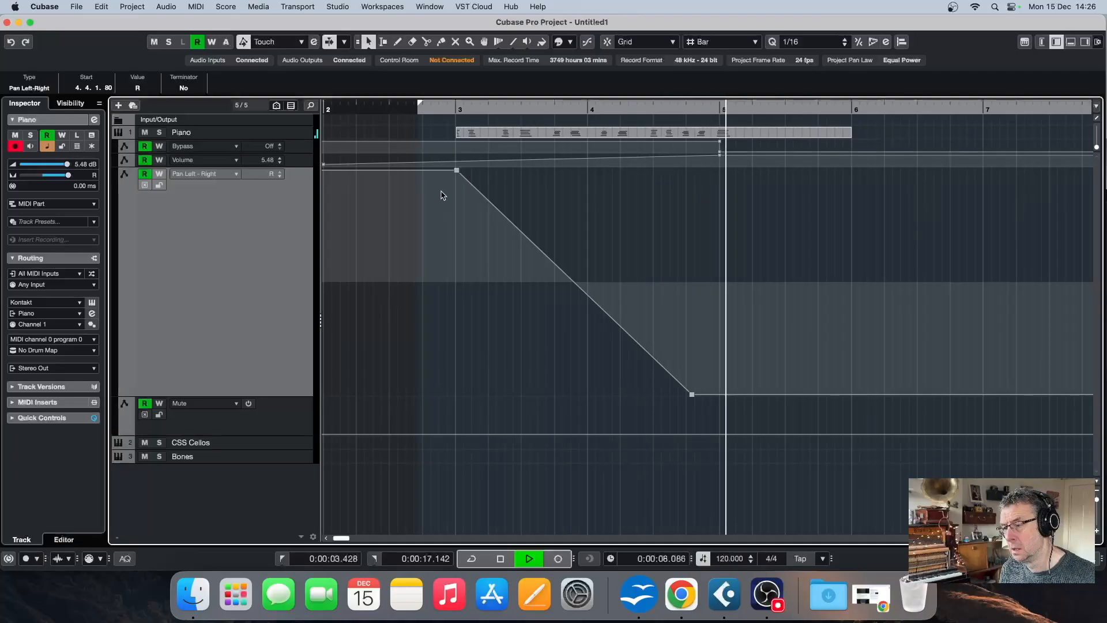
key("space")
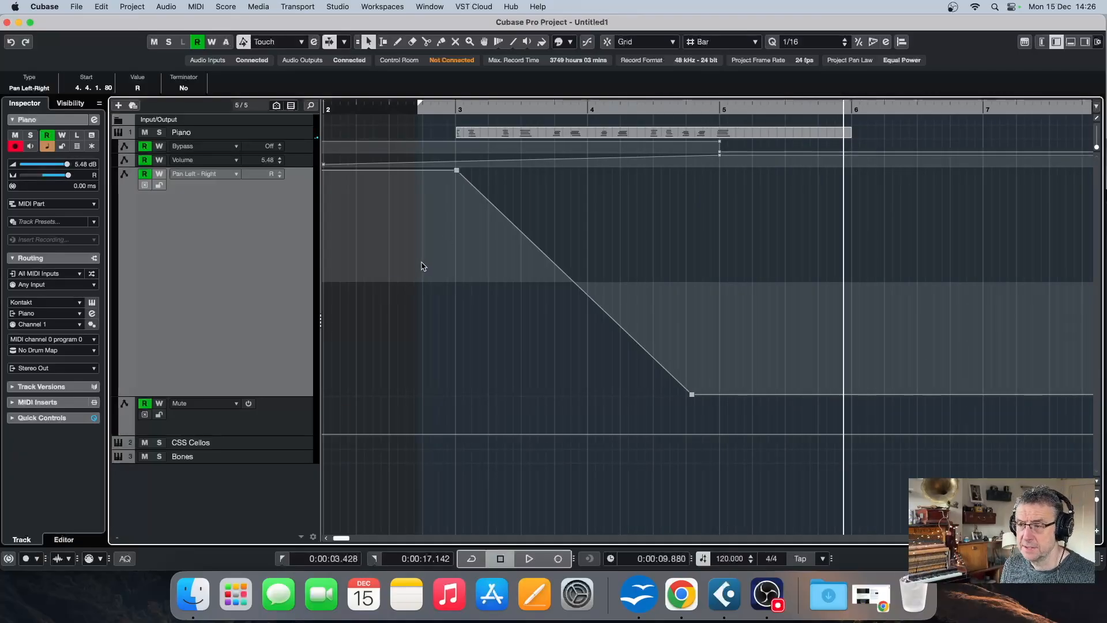
Remove the Piano's Pan Left-Right, Mute and Volume automation lanes, keeping only the Bypass lane.
right_click(243, 310)
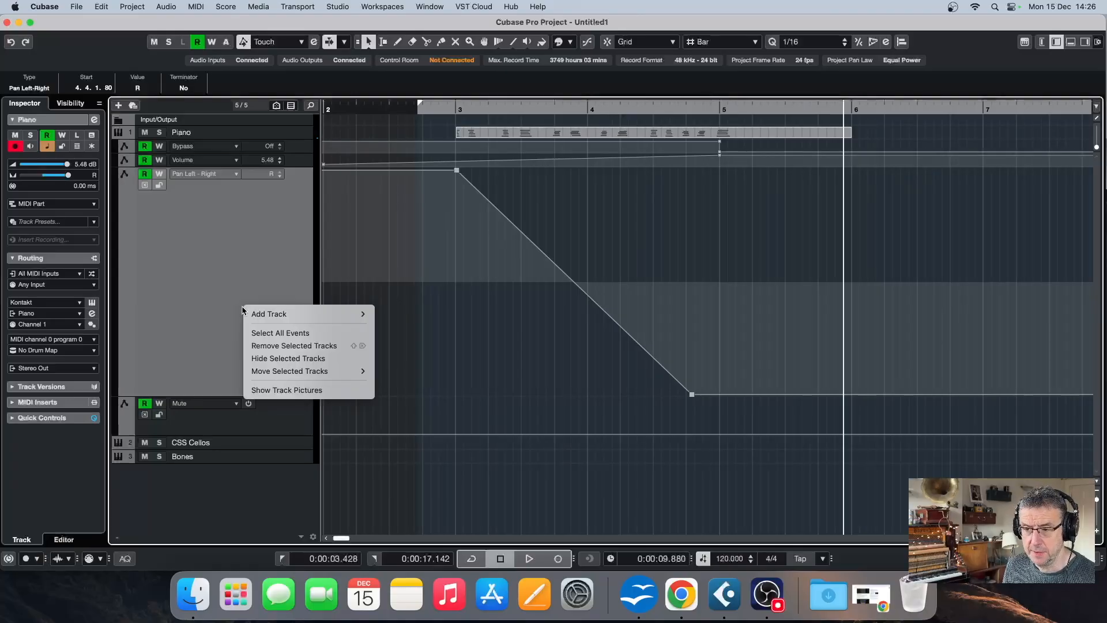
left_click(282, 345)
left_click(657, 221)
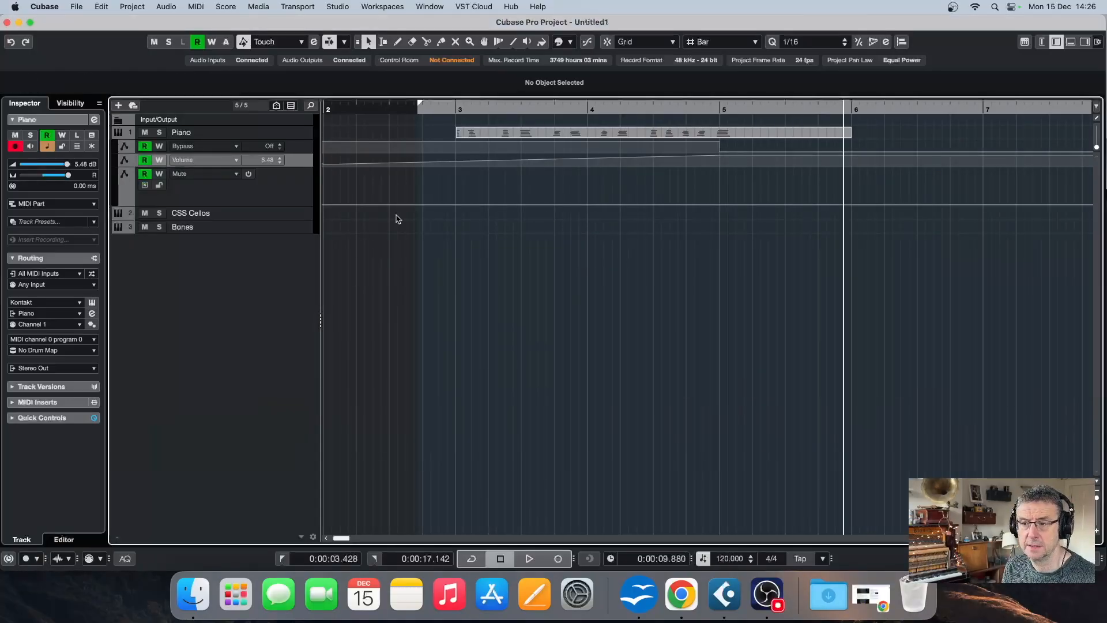
right_click(286, 190)
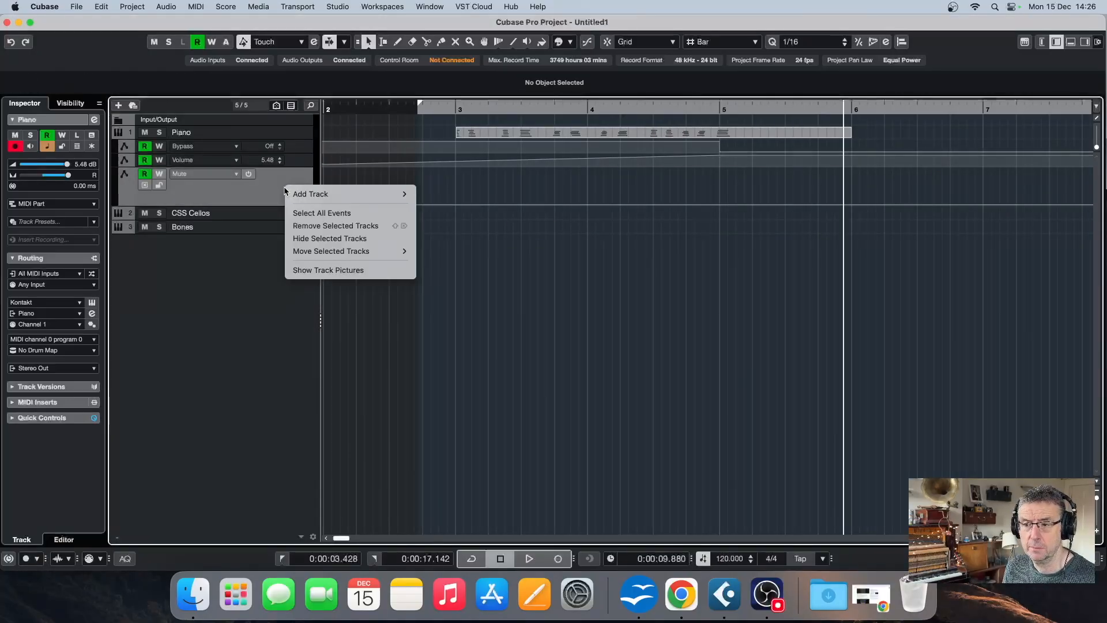
mouse_move(316, 197)
left_click(323, 226)
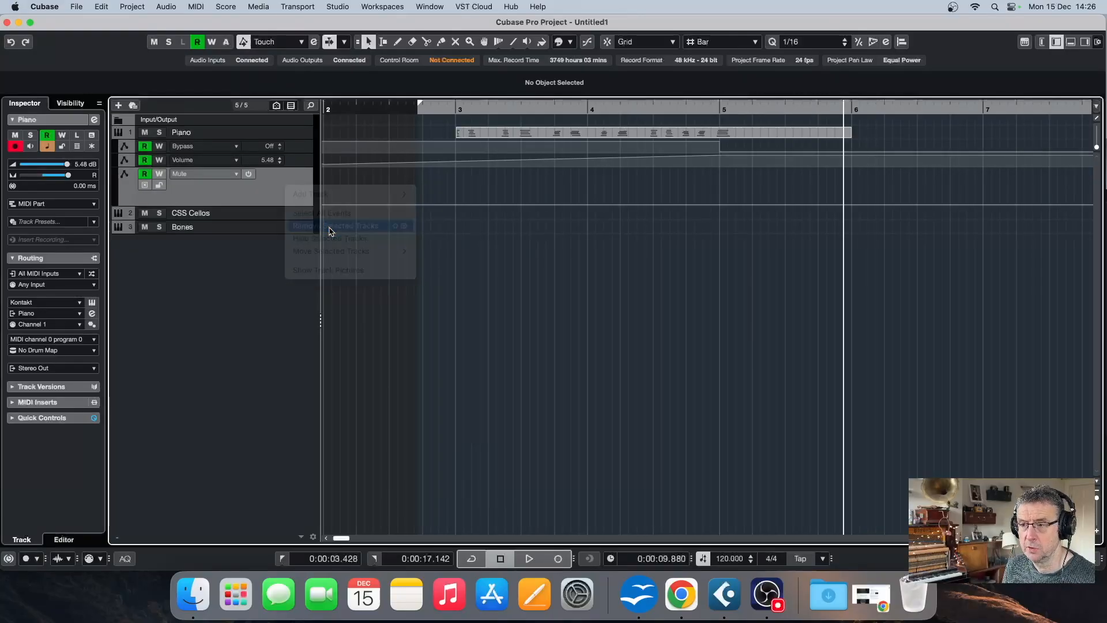
right_click(304, 163)
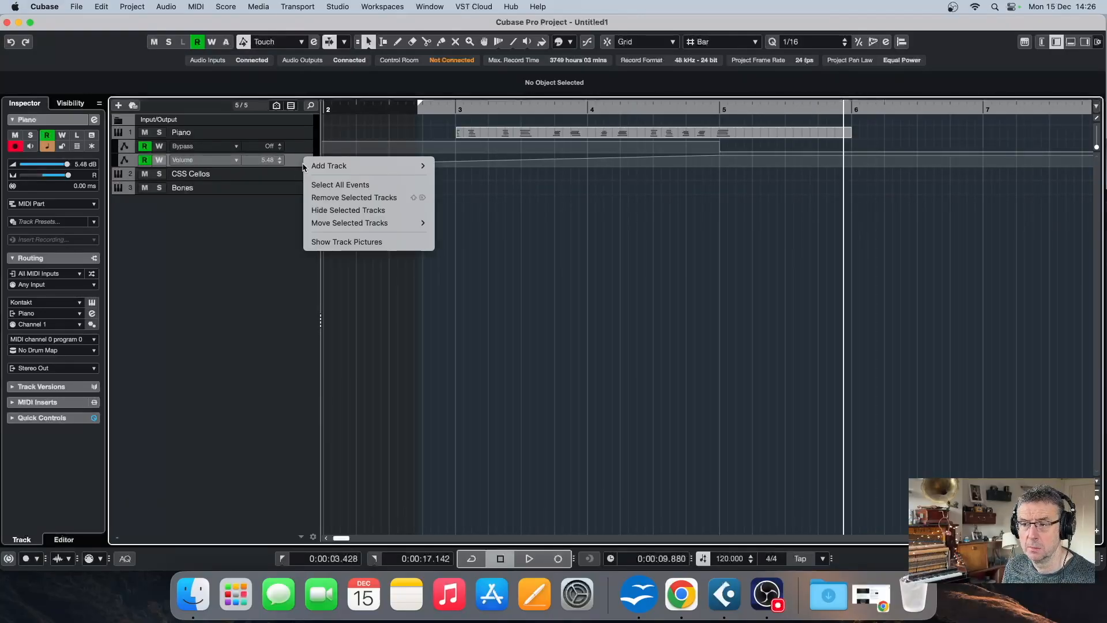
left_click(322, 196)
left_click(659, 220)
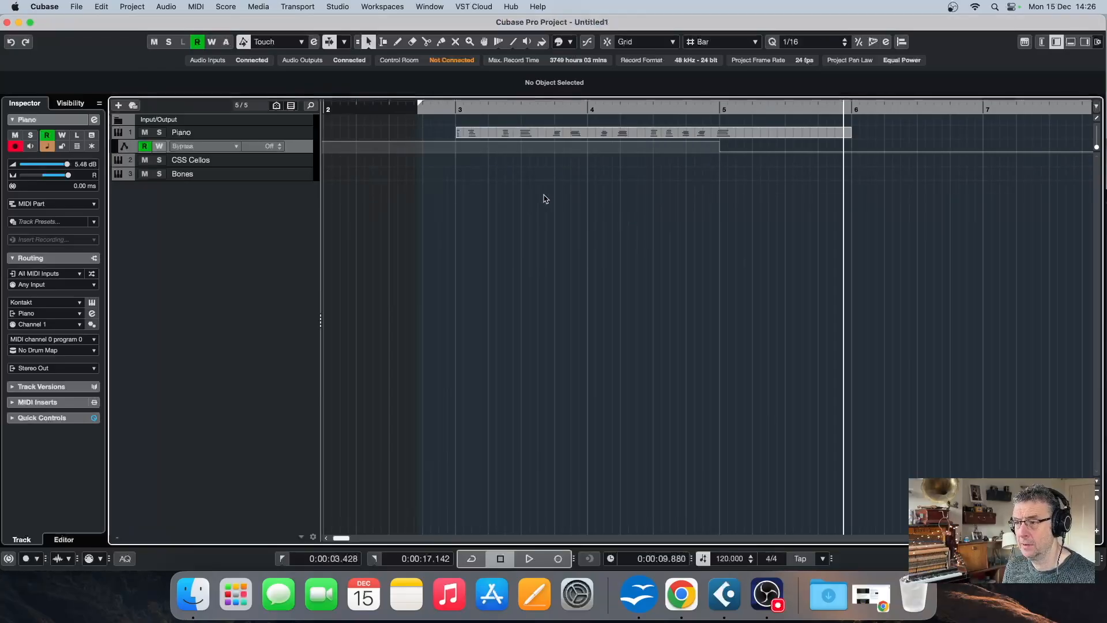
Play the piano part twice from bar 3 to hear it with only the Bypass automation.
left_click(454, 108)
key("space")
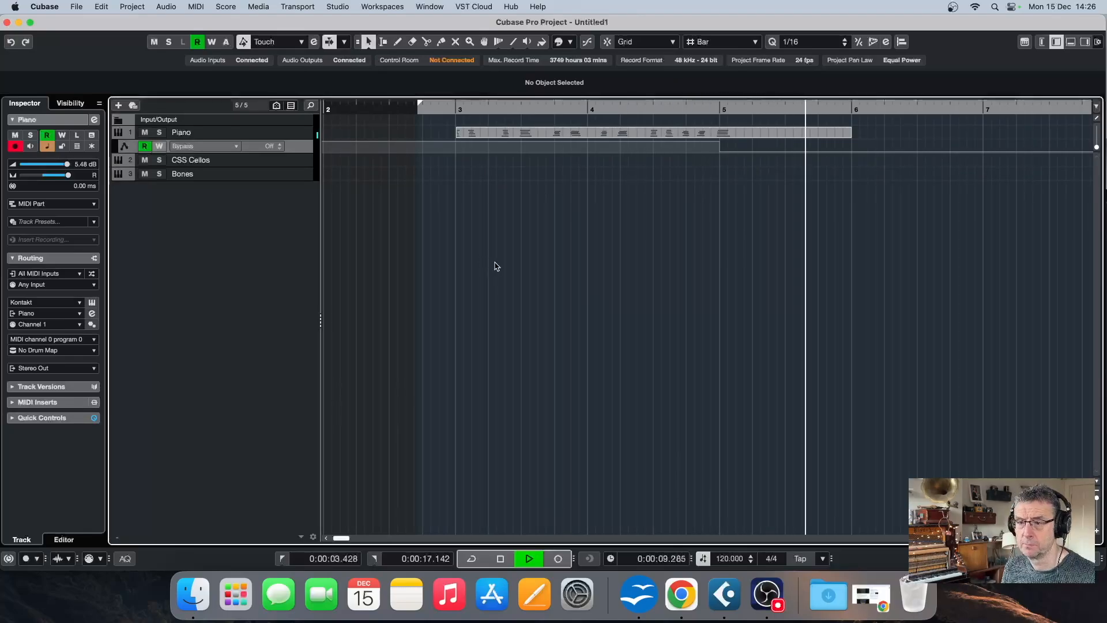
key("space")
left_click(464, 109)
key("space")
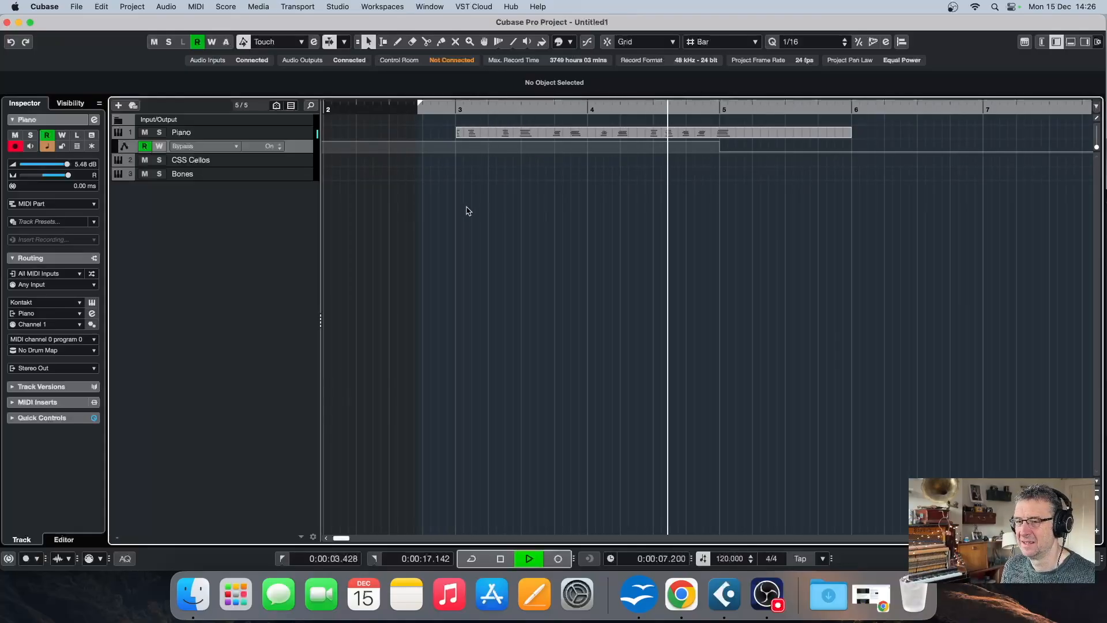
right_click(301, 148)
mouse_move(312, 154)
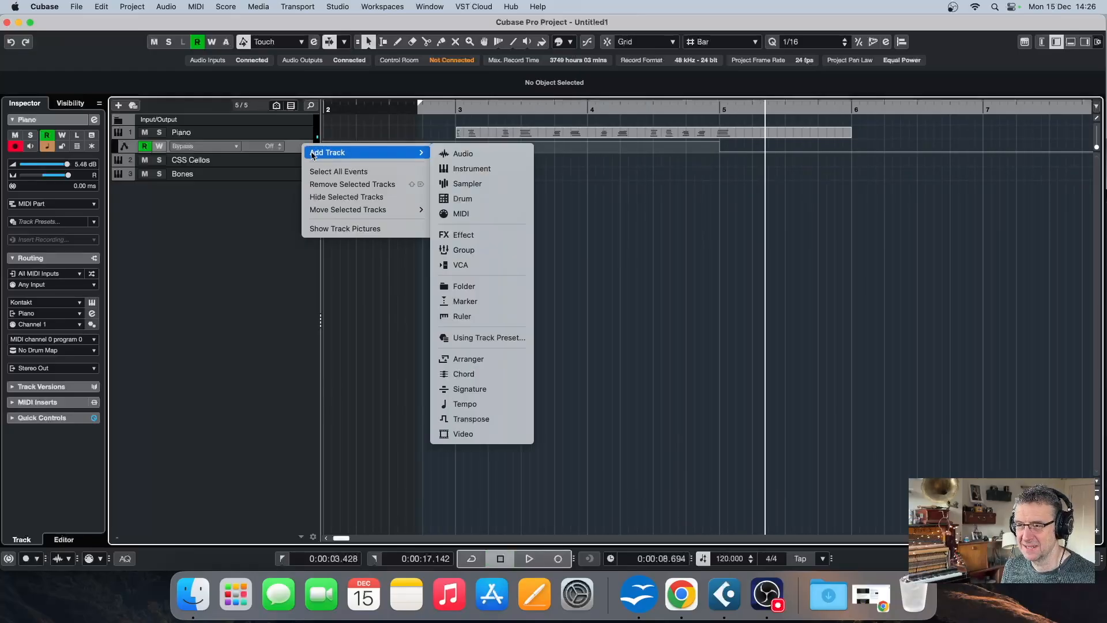
left_click(252, 226)
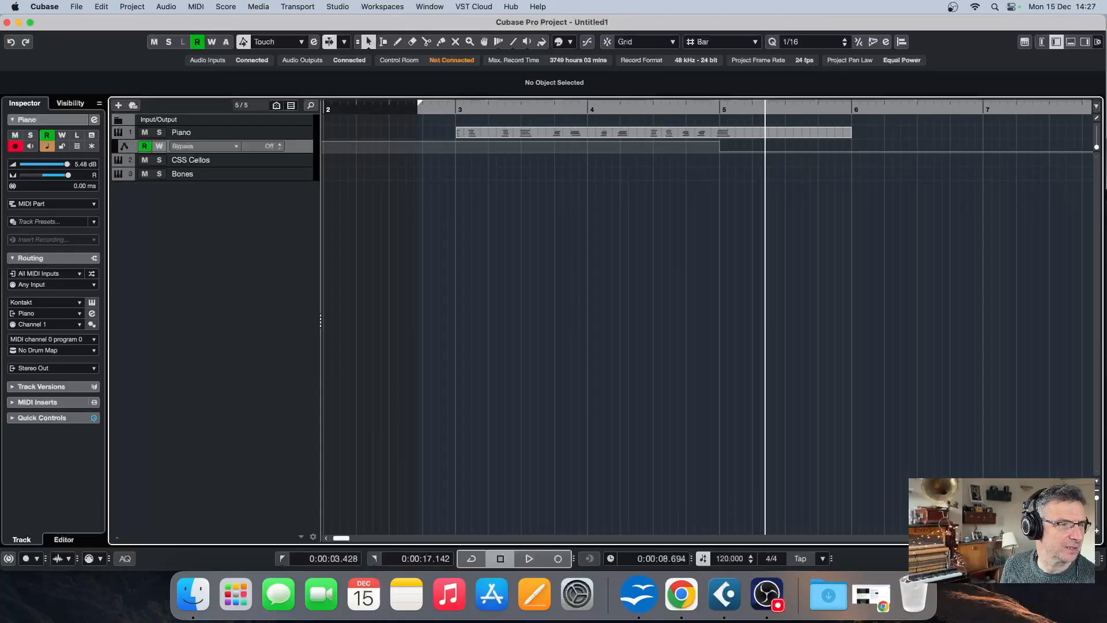
Set the Piano channel's pan to R3 in the MixConsole and play the part from just before bar 3.
key("F3")
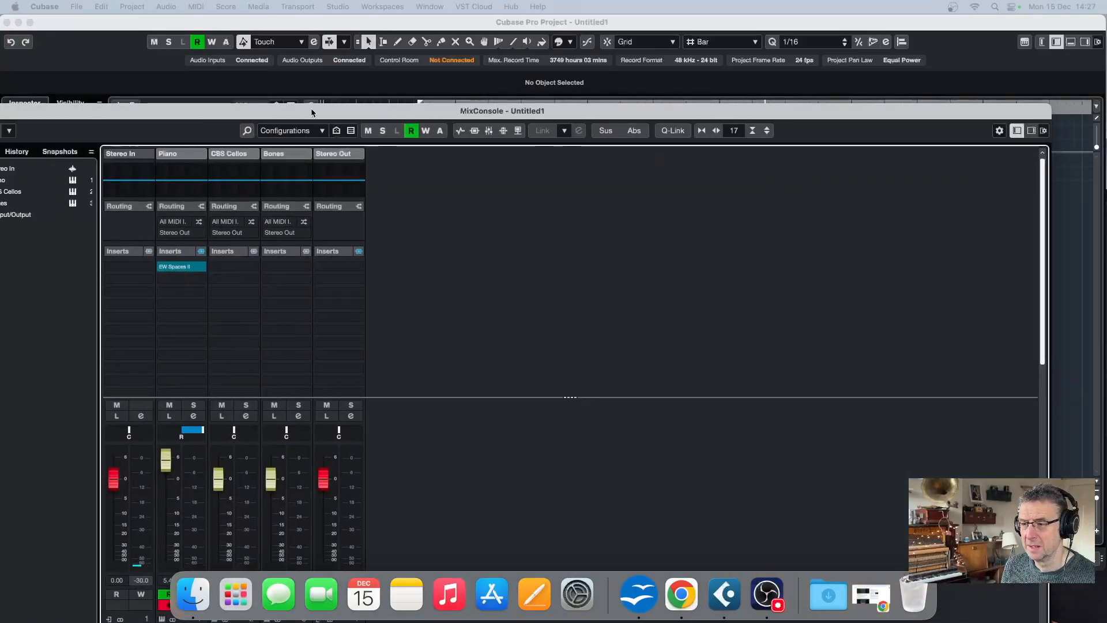
double_click(514, 115)
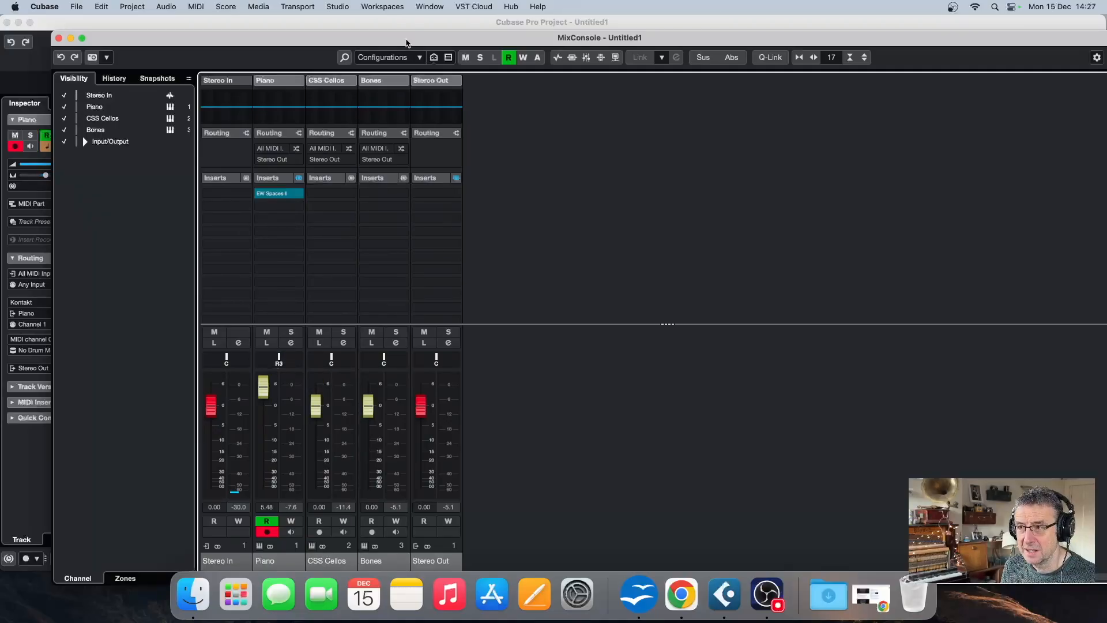
left_click_drag(406, 42, 443, 293)
left_click(424, 109)
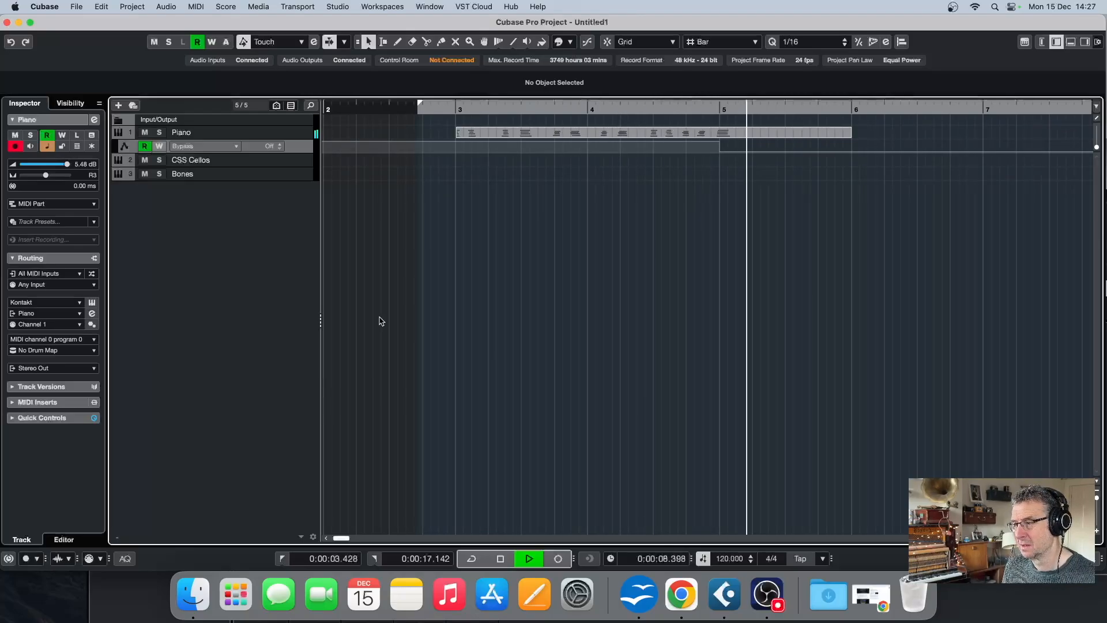
key("space")
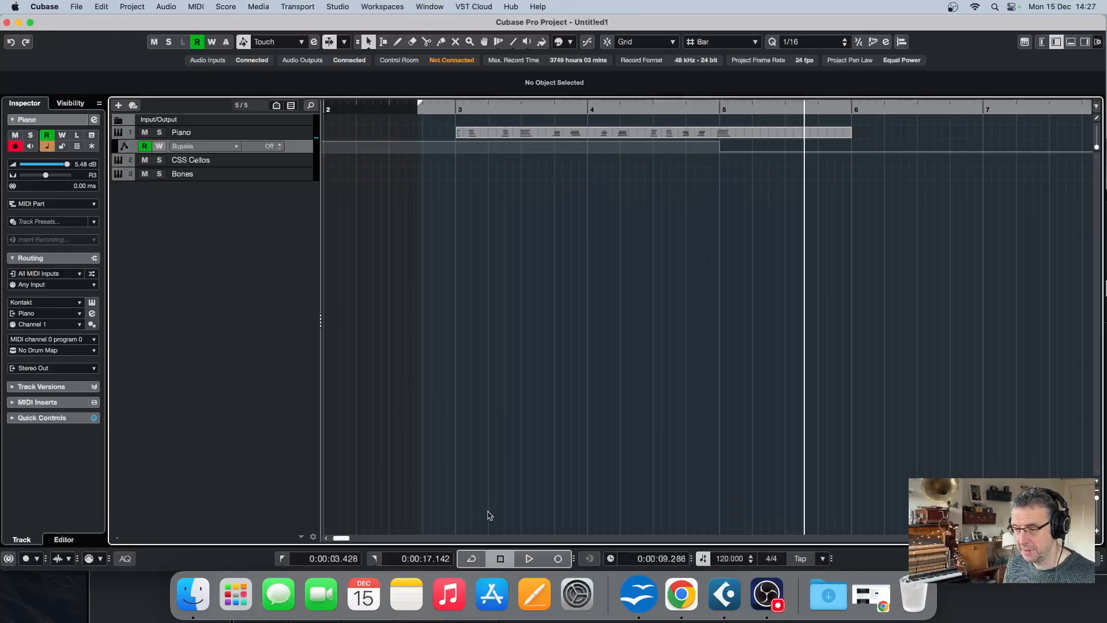
Insert the TB_Equalizer_v4 EQ in the Piano channel's second insert slot in the MixConsole.
left_click(338, 7)
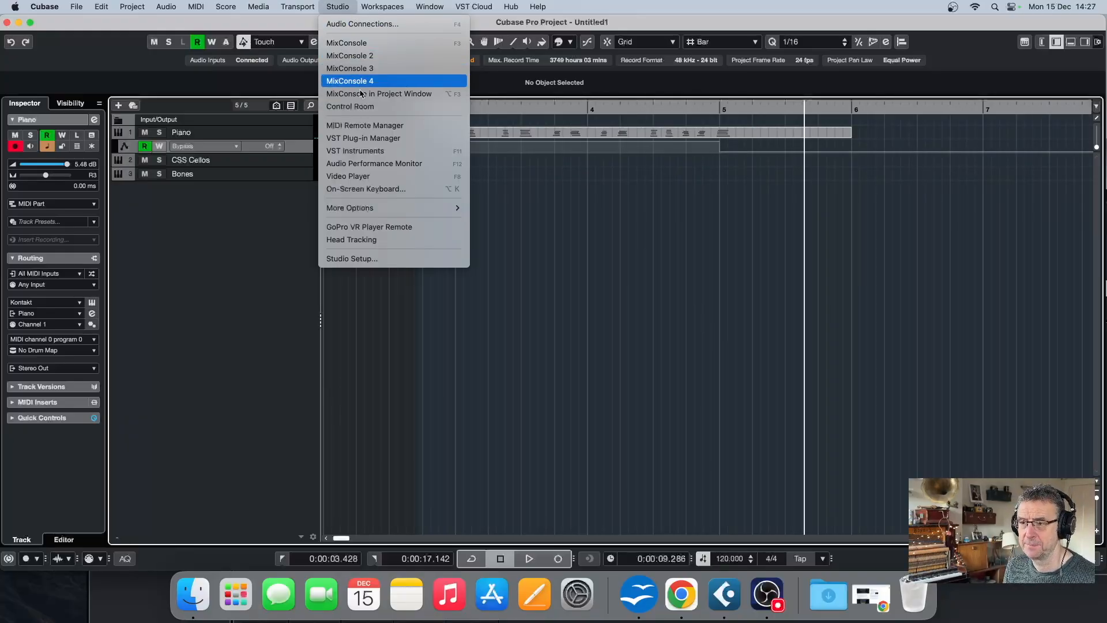
left_click(381, 43)
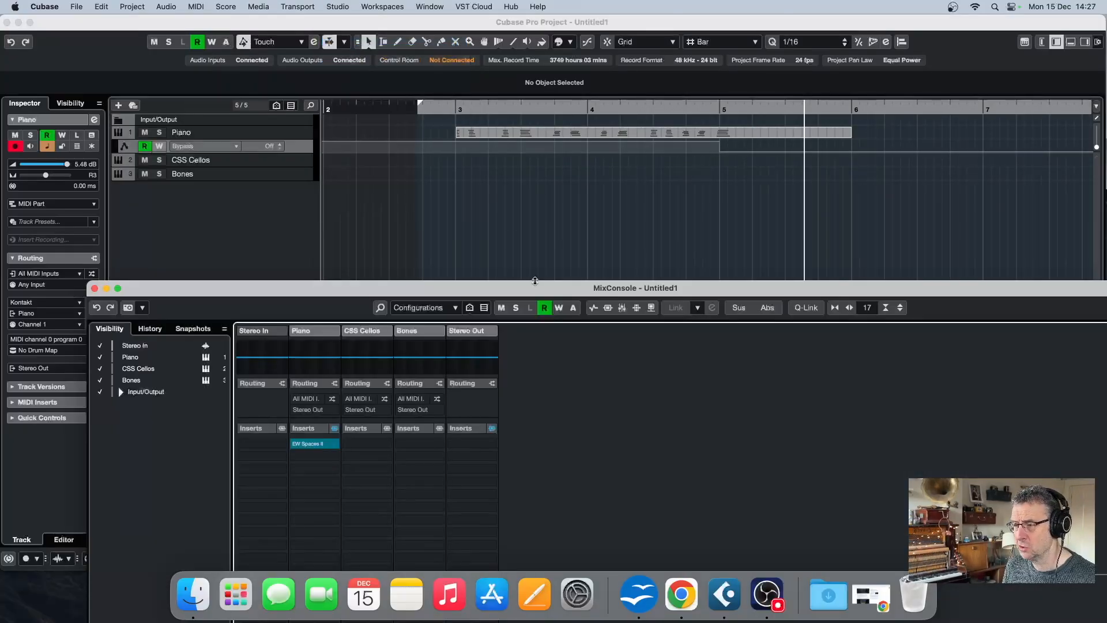
left_click_drag(528, 291, 507, 131)
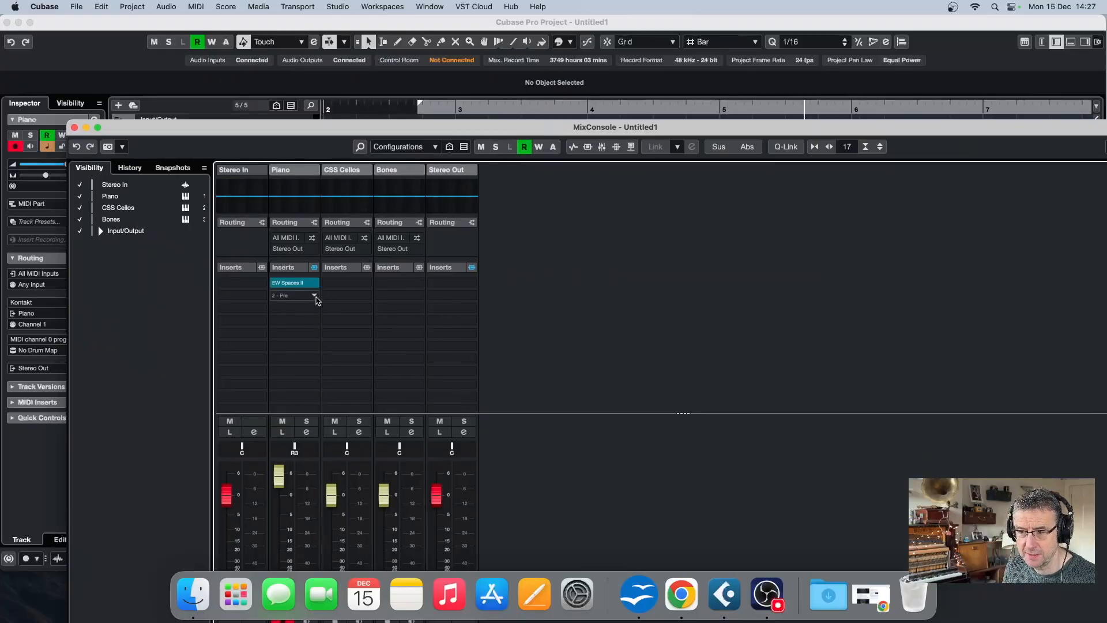
left_click(314, 296)
left_click(287, 397)
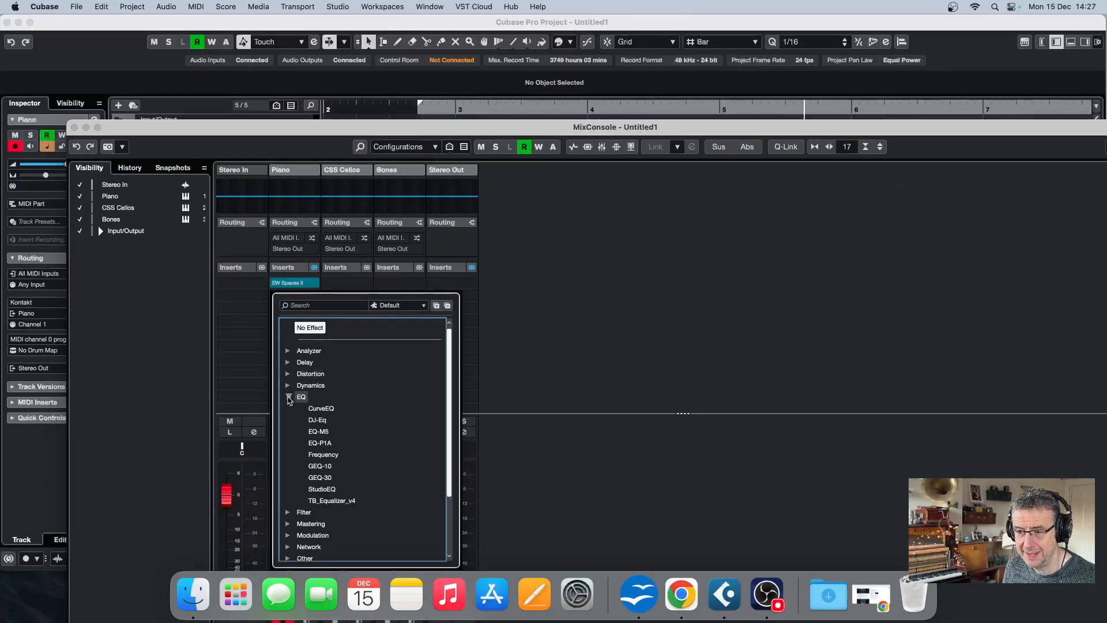
left_click(329, 501)
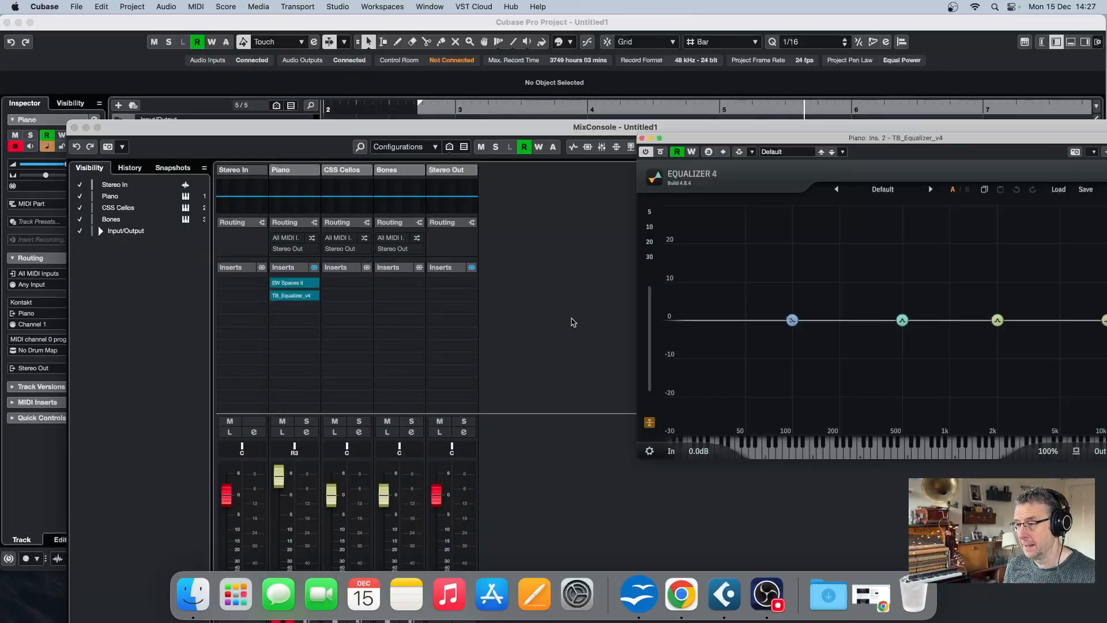
Enable the equalizer's input spectrum while playing from bar 3, with the MixConsole closed and the plug-in window below the Piano track.
left_click(649, 451)
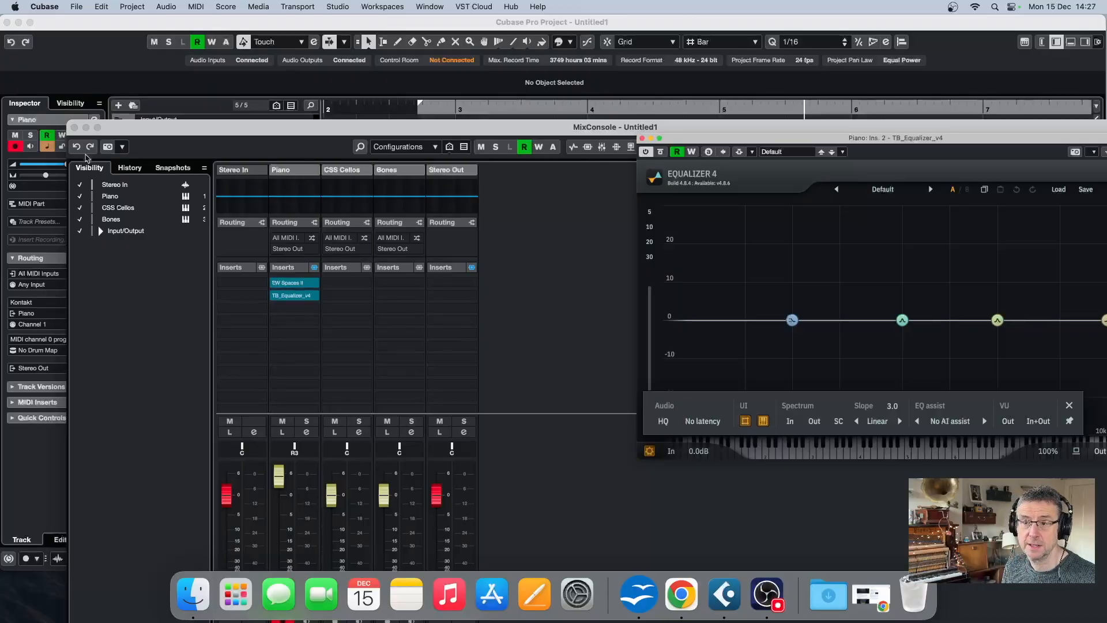
left_click(75, 128)
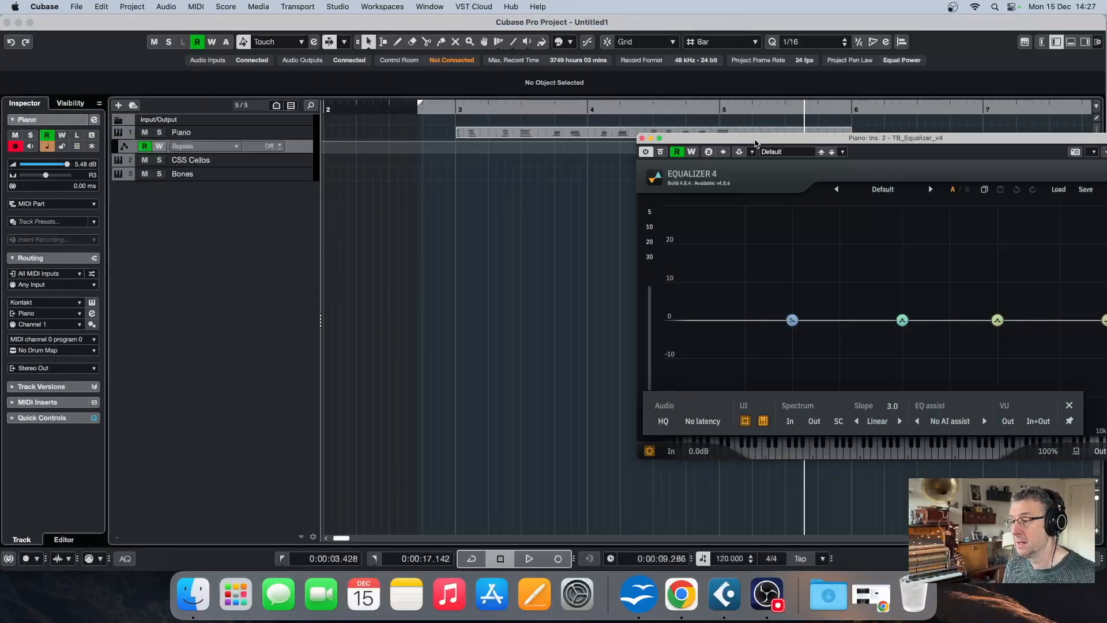
left_click_drag(755, 143, 464, 198)
left_click(451, 109)
key("space")
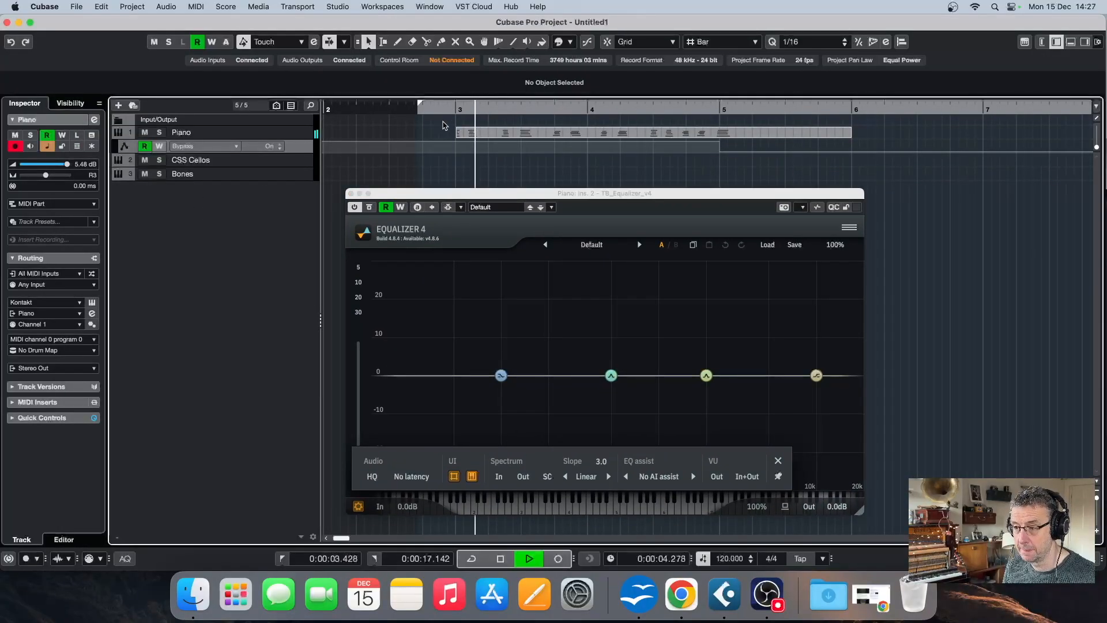
left_click(497, 476)
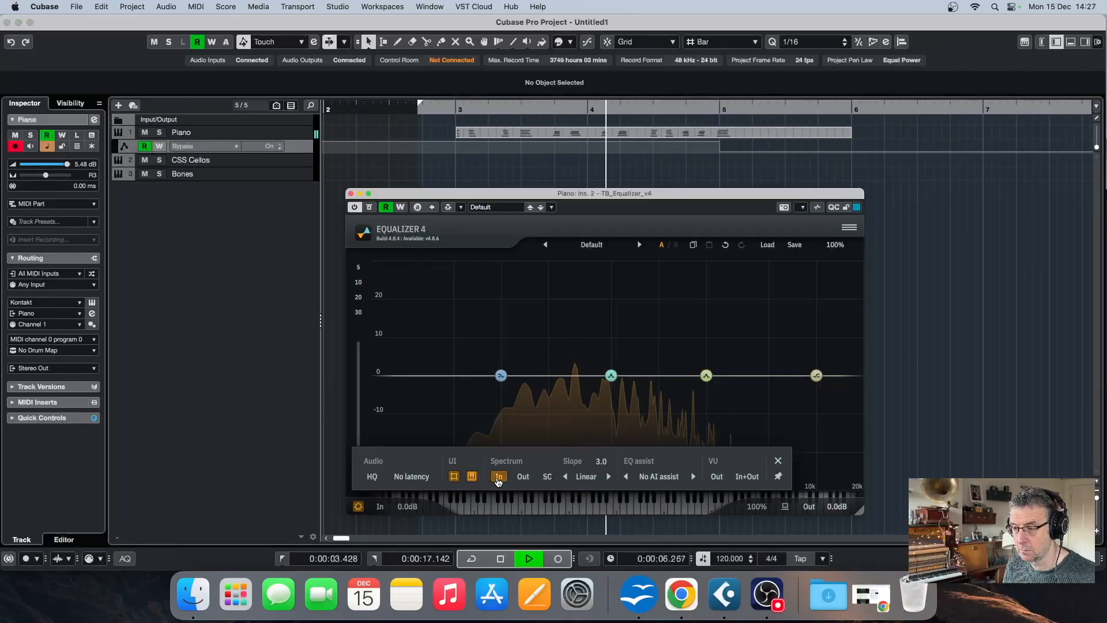
left_click(777, 460)
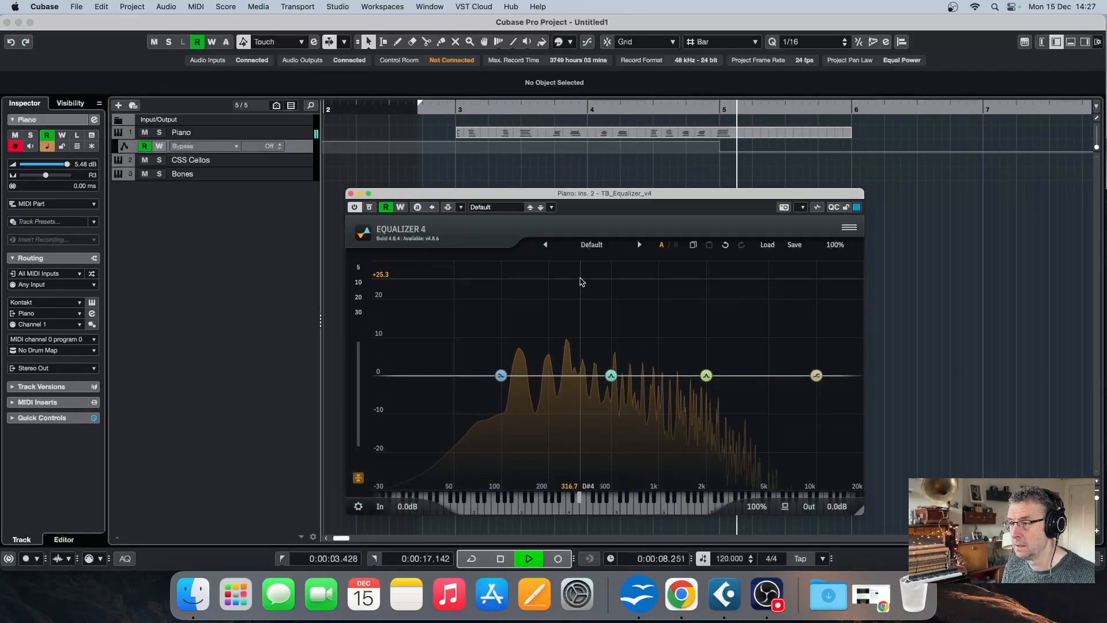
key("space")
Record automation of the equalizer's band 3 rising from 86 Hz, 3.5 dB to 5995 Hz, 28.8 dB, turn Write off, and play it back.
left_click(451, 111)
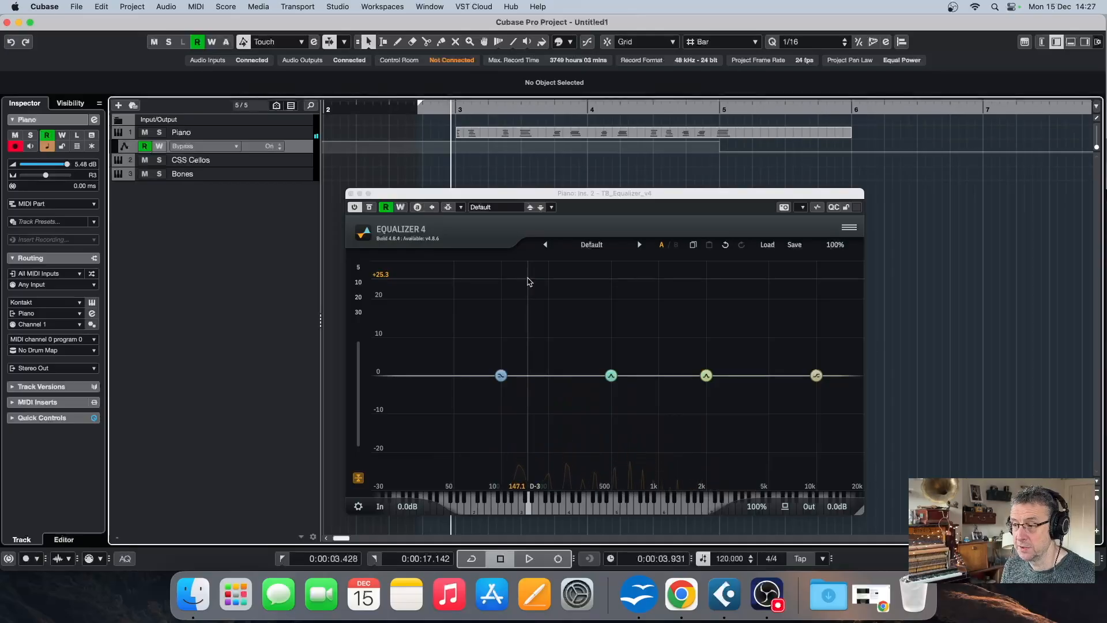
left_click_drag(707, 379, 782, 266)
key("space")
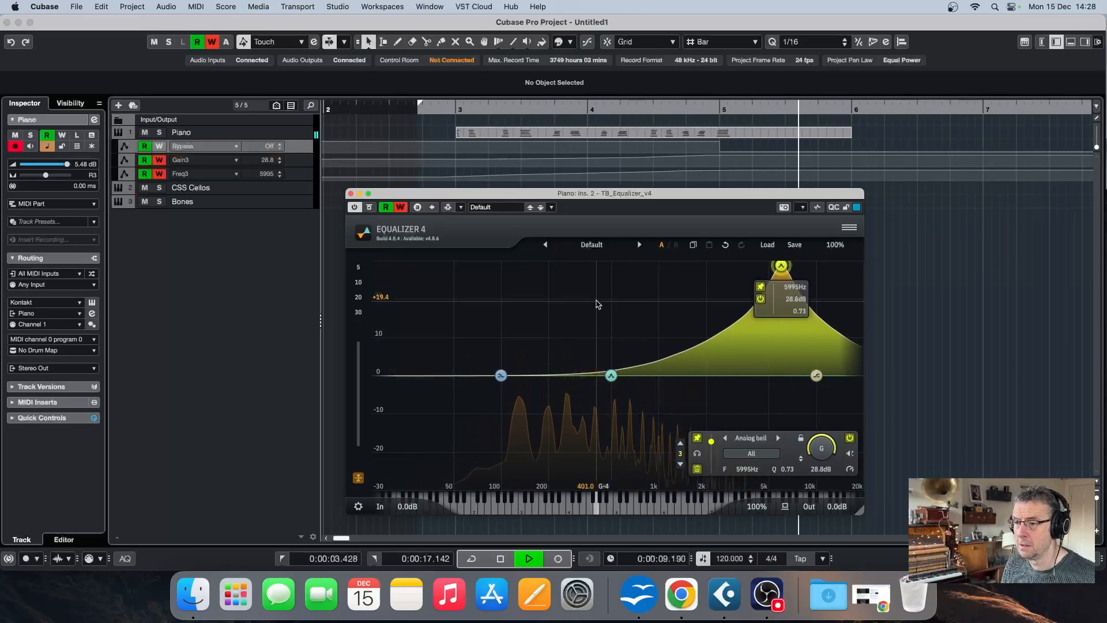
key("space")
left_click(401, 209)
left_click(426, 113)
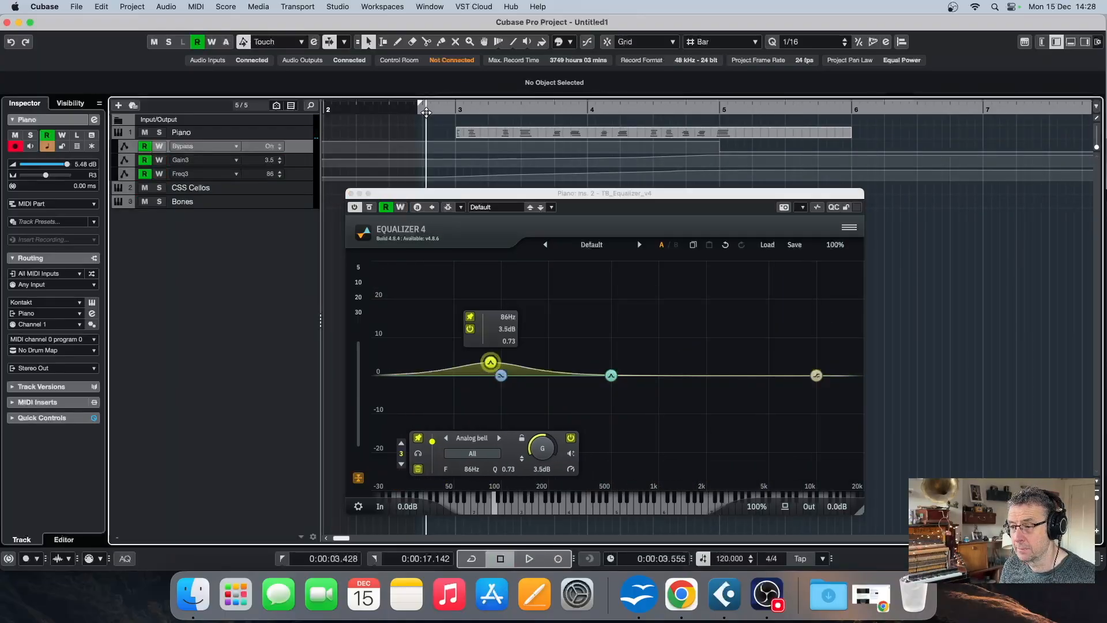
key("space")
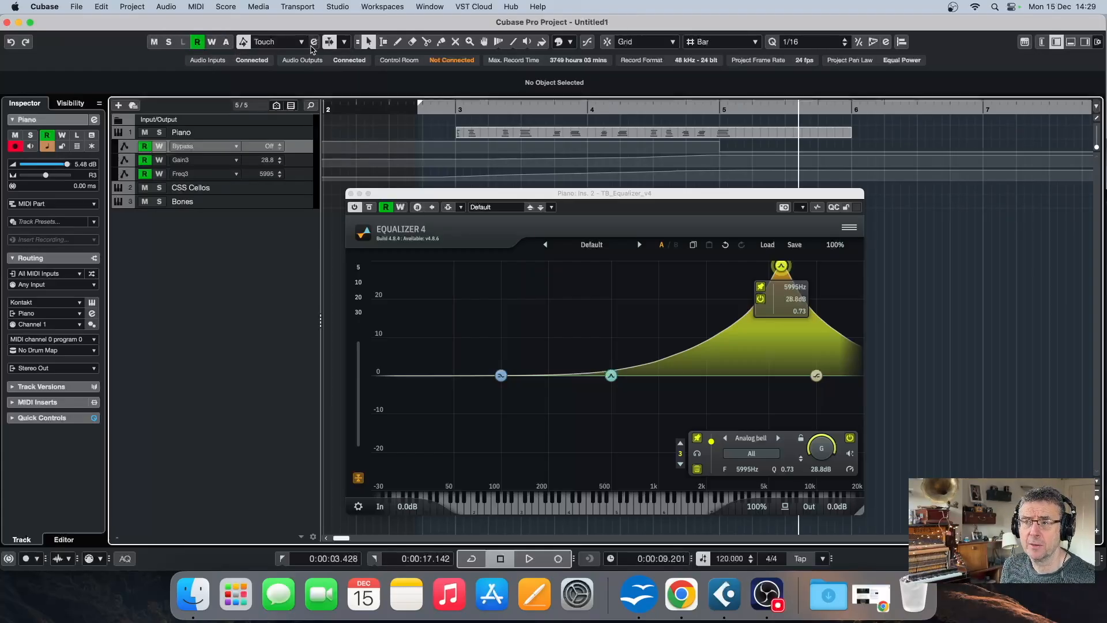
Look through the Automation Panel's operations, close it, and switch Write on and back off for all tracks.
left_click(313, 43)
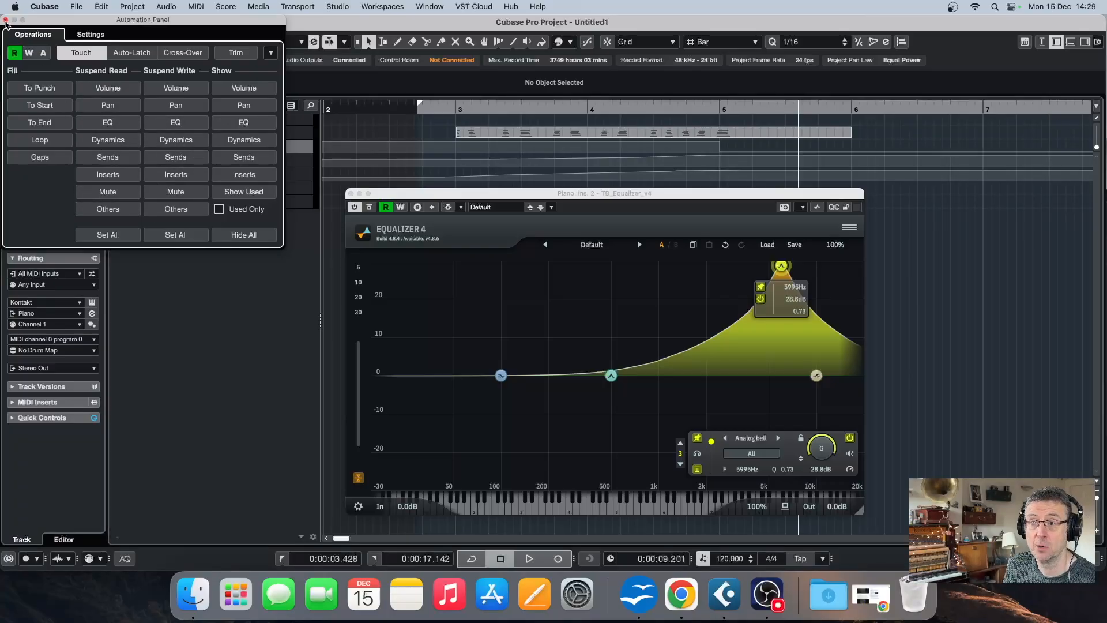
left_click(6, 21)
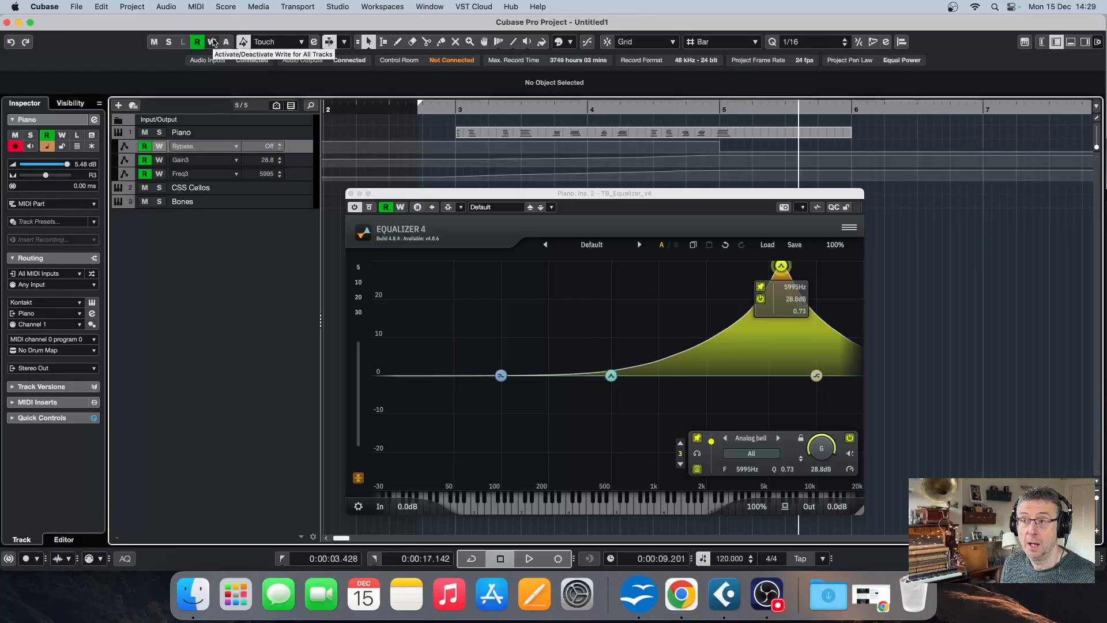
left_click(213, 43)
left_click(213, 42)
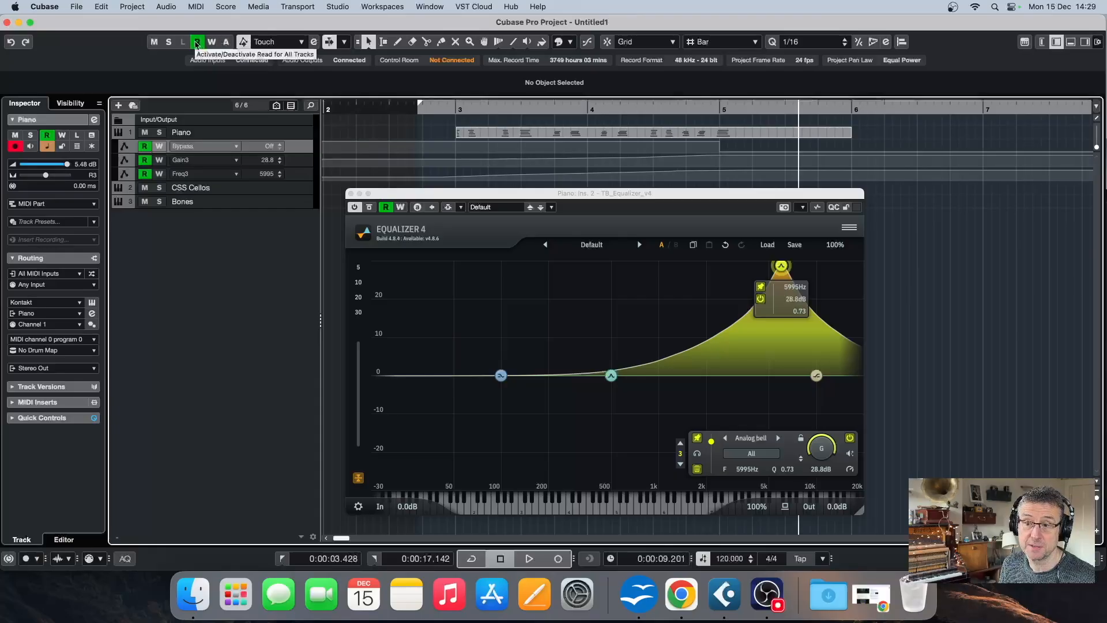
Turn off automation Read for all tracks and play the Piano part from bar 3.
left_click(197, 45)
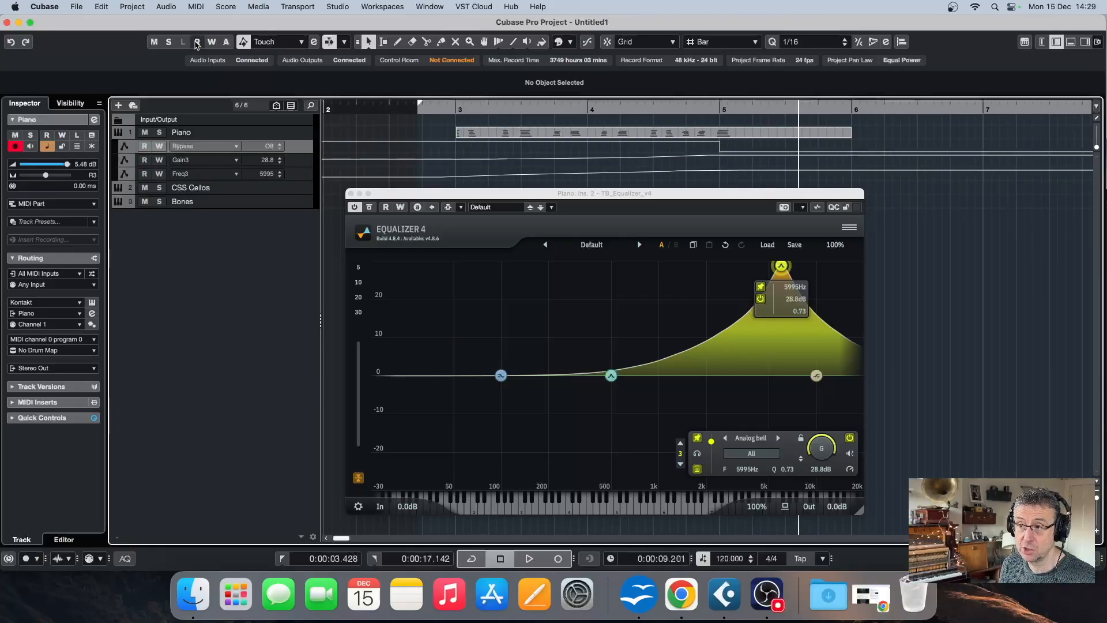
left_click(455, 108)
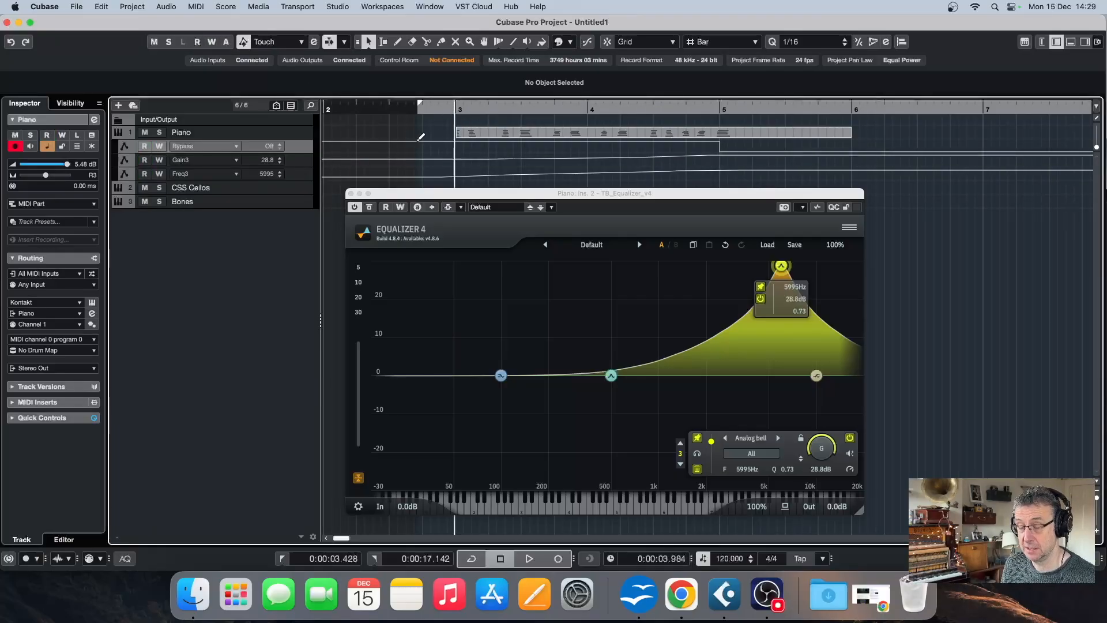
key("space")
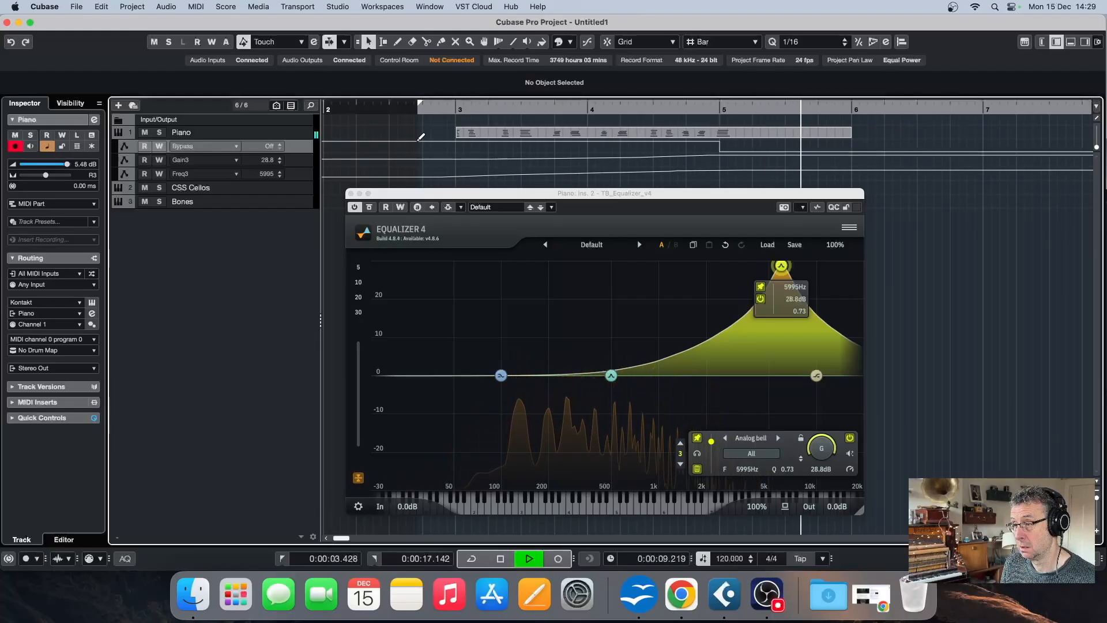
key("space")
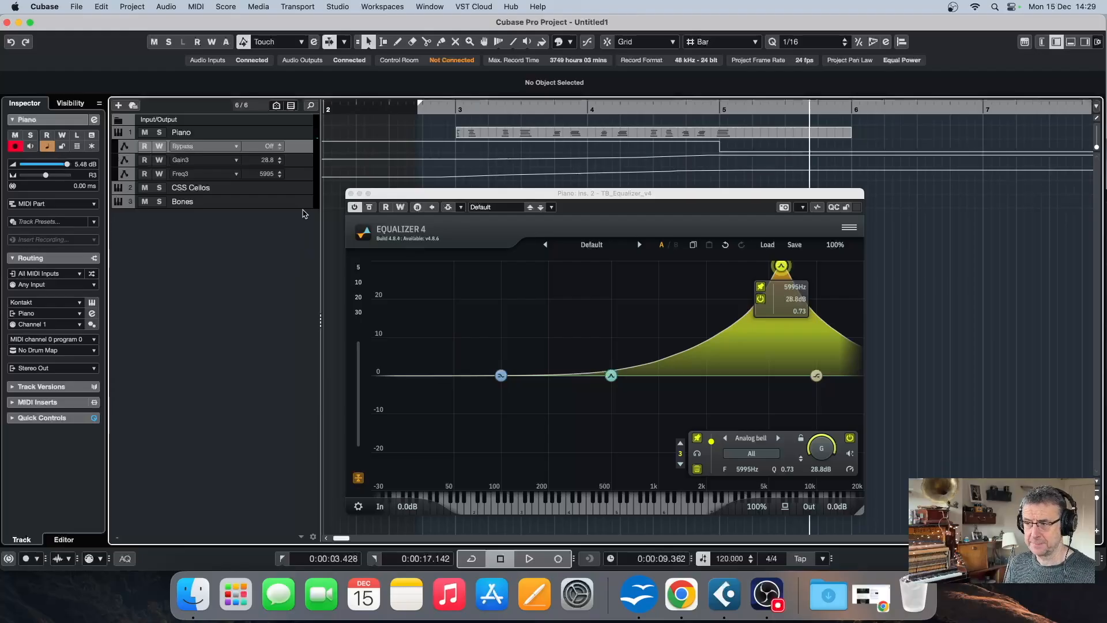
Remove the Piano track with its automation from the project and select the CSS Cellos track.
left_click(295, 134)
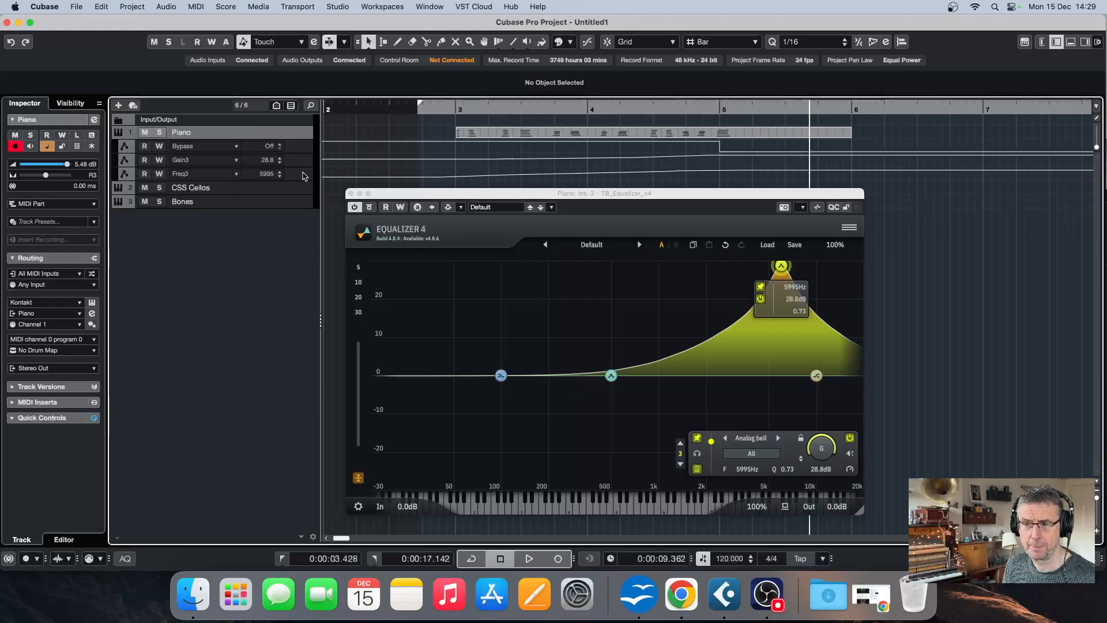
right_click(301, 134)
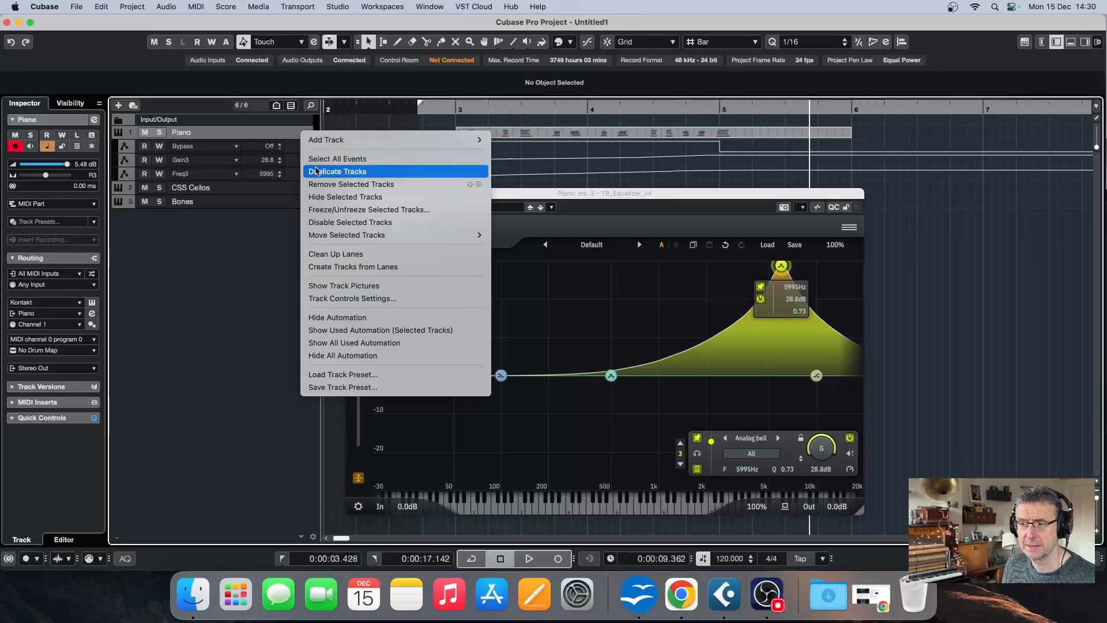
left_click(324, 185)
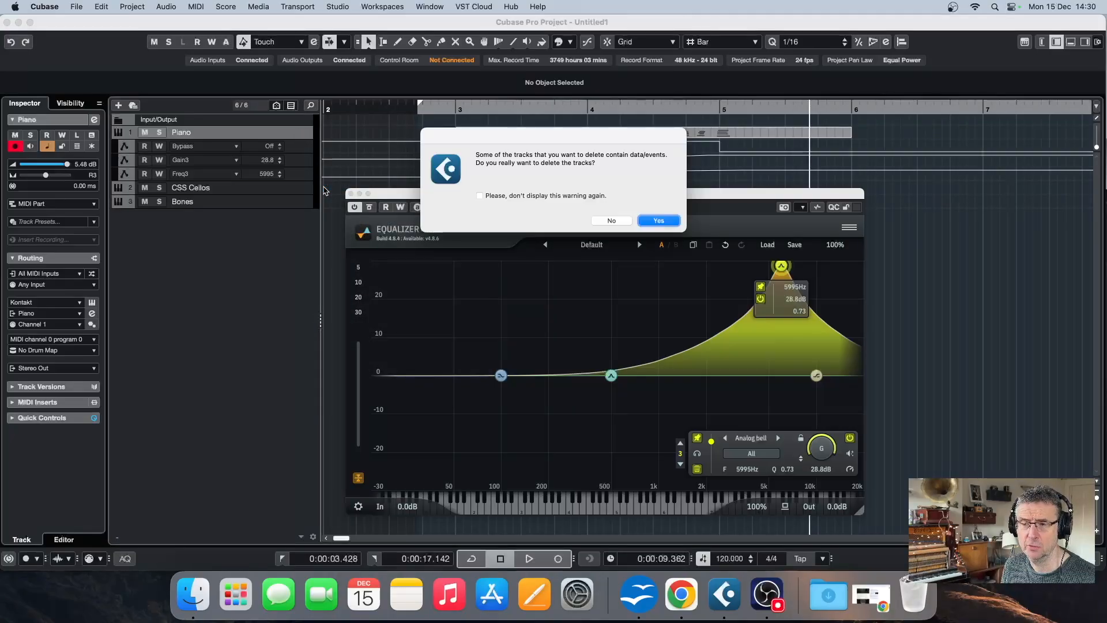
left_click(666, 222)
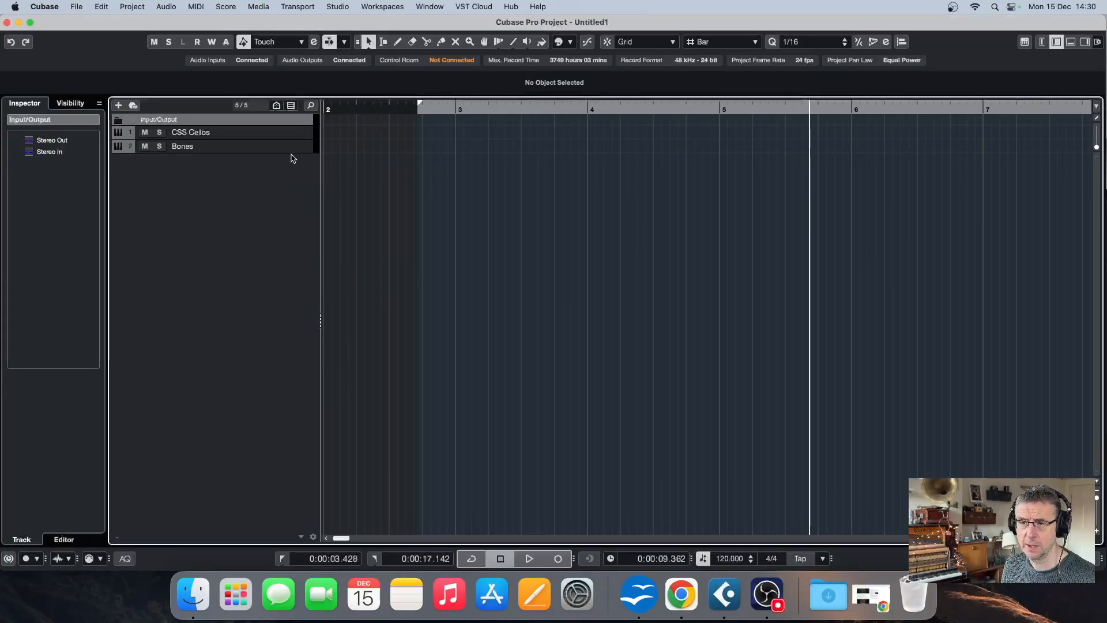
left_click(289, 133)
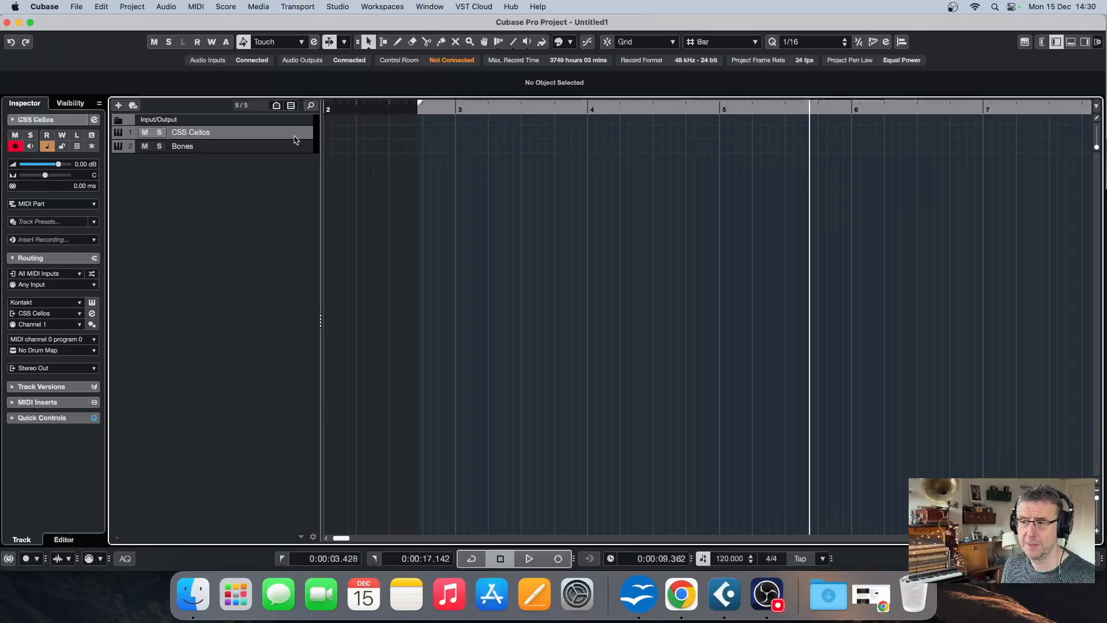
Record a cello line with modulation and expression moves on the CSS Cellos track from bar 2, and open it in the Key Editor.
left_click(455, 109)
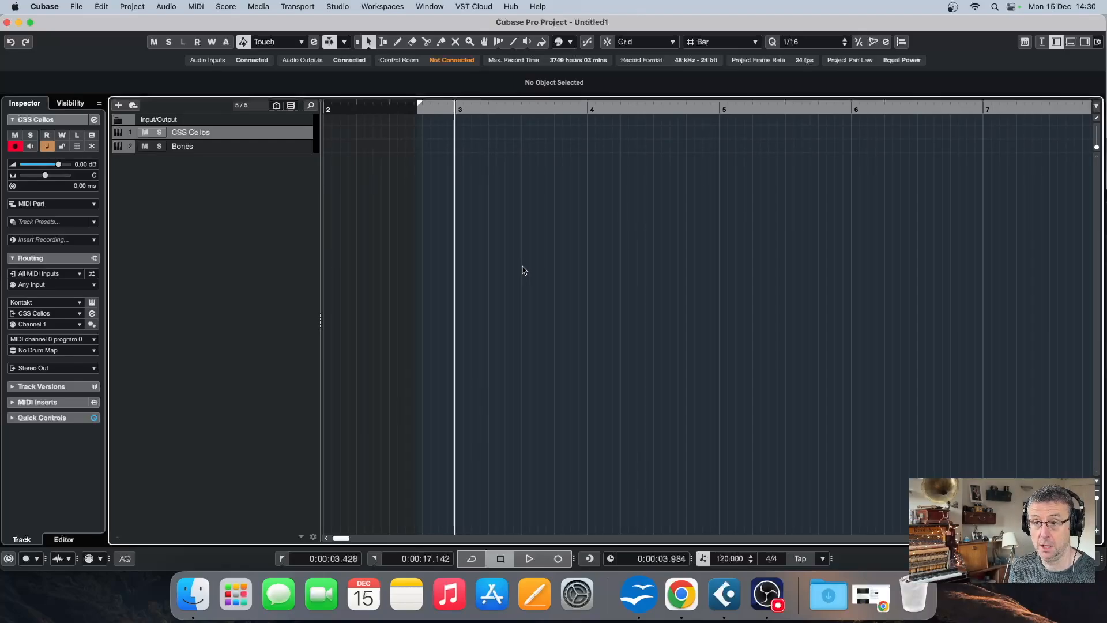
scroll(524, 270, "right", 3)
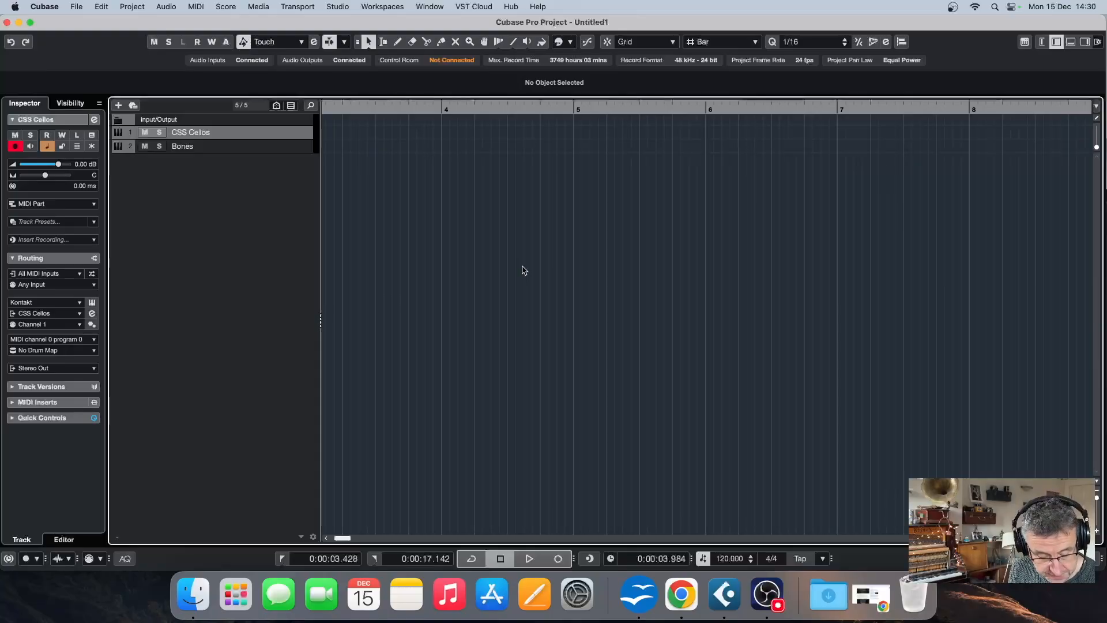
scroll(478, 242, "left", 2)
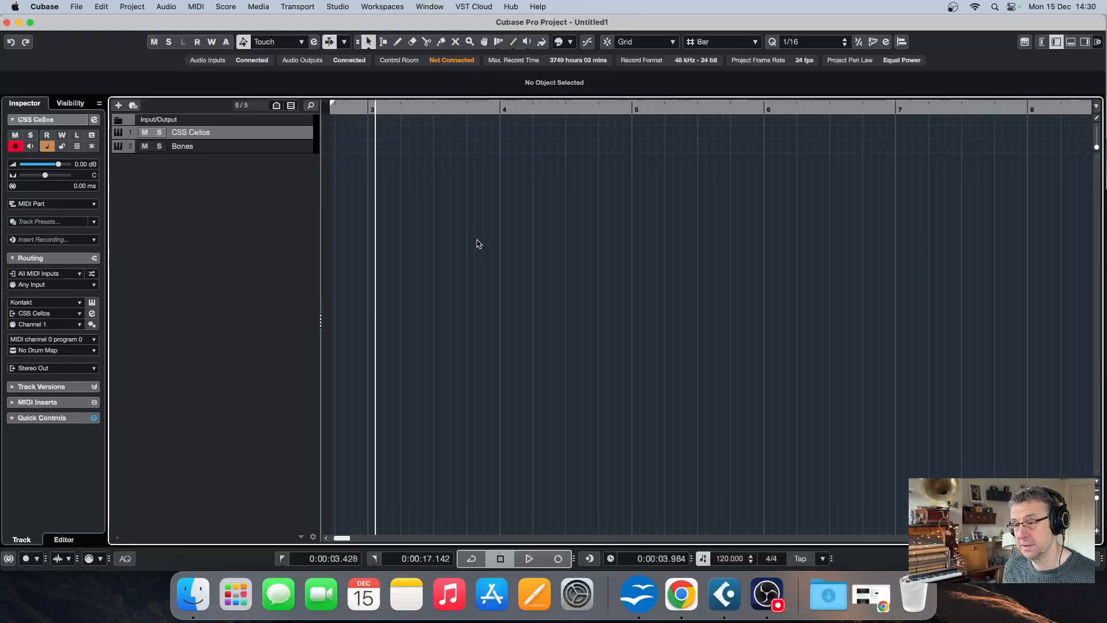
key("h")
key("h")
key("h")
key("h")
key("h")
key("g")
key("g")
key("g")
key("g")
key("g")
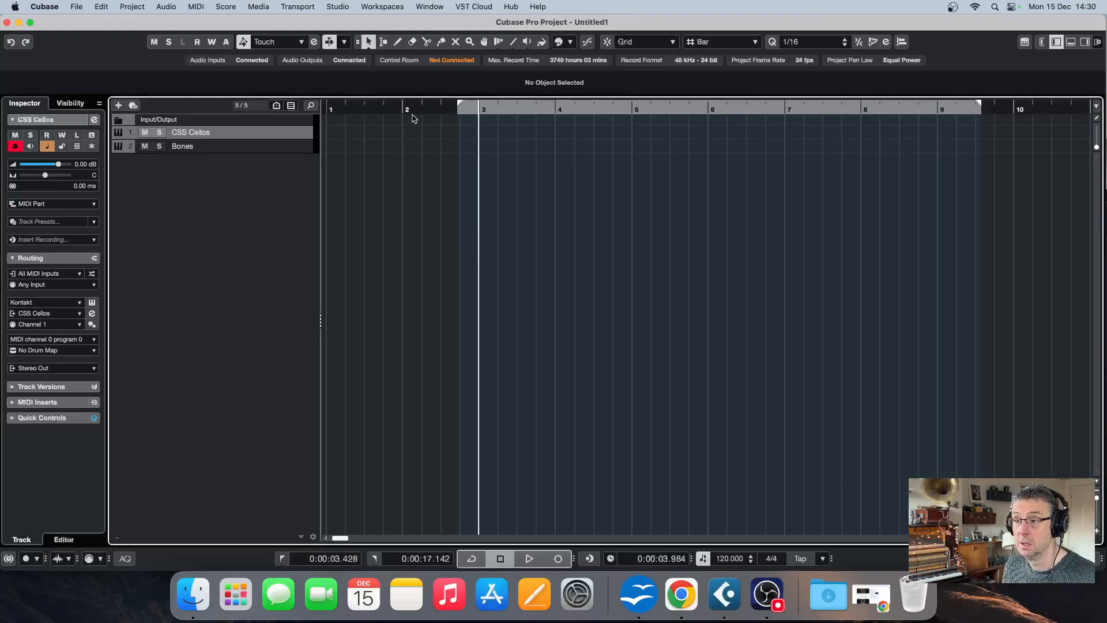
left_click(406, 107)
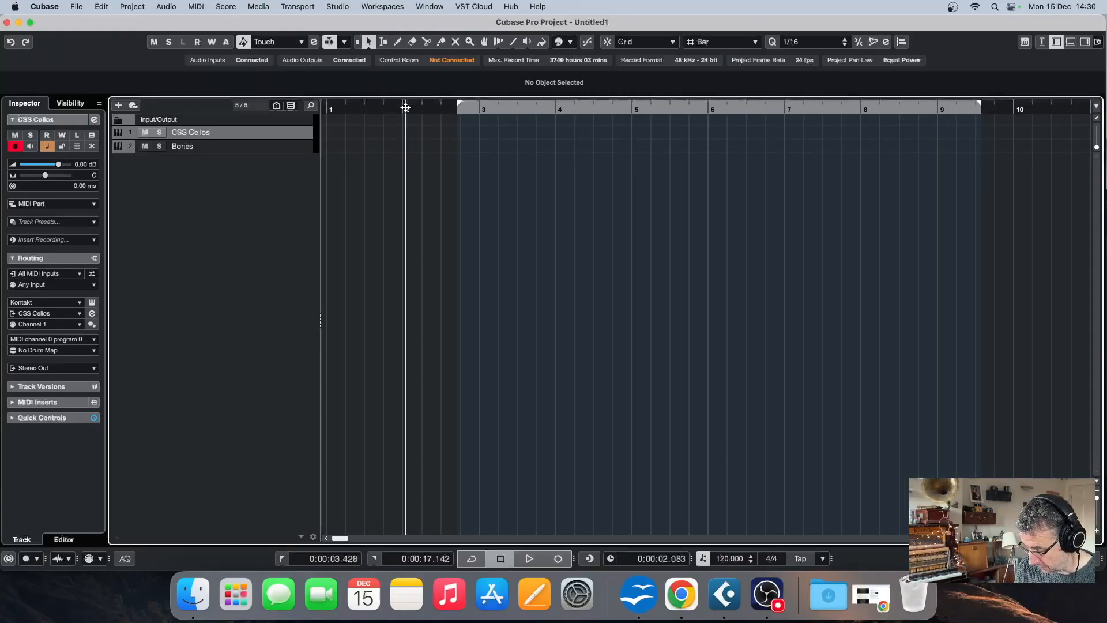
key("KP_Multiply")
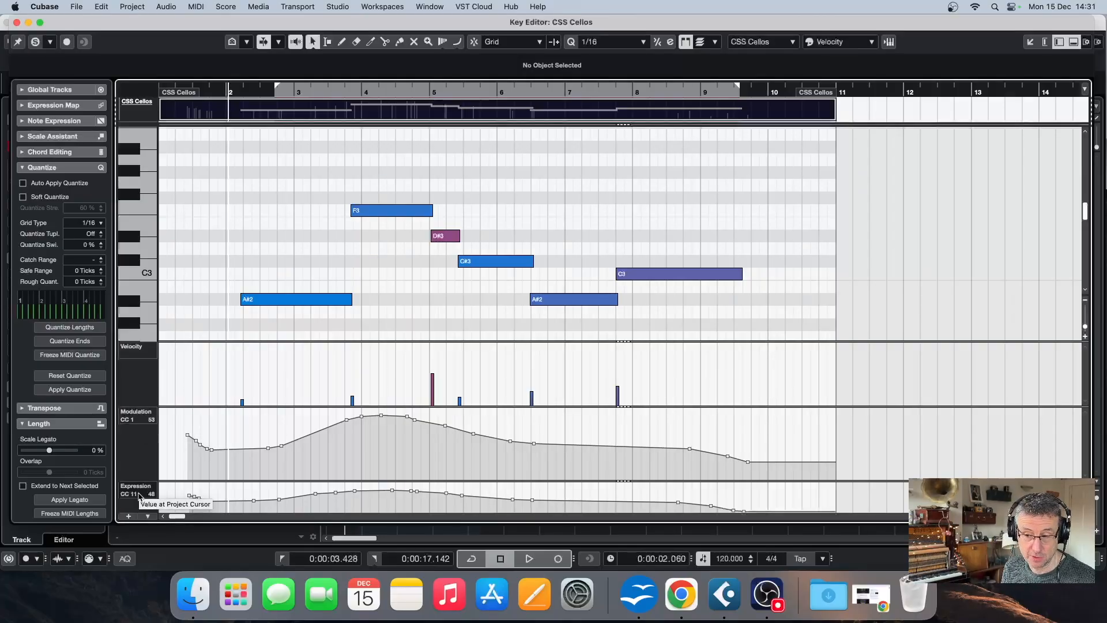
Look through the controller types available for the Modulation lane, leaving CC 1 (Modulation) assigned.
left_click(150, 414)
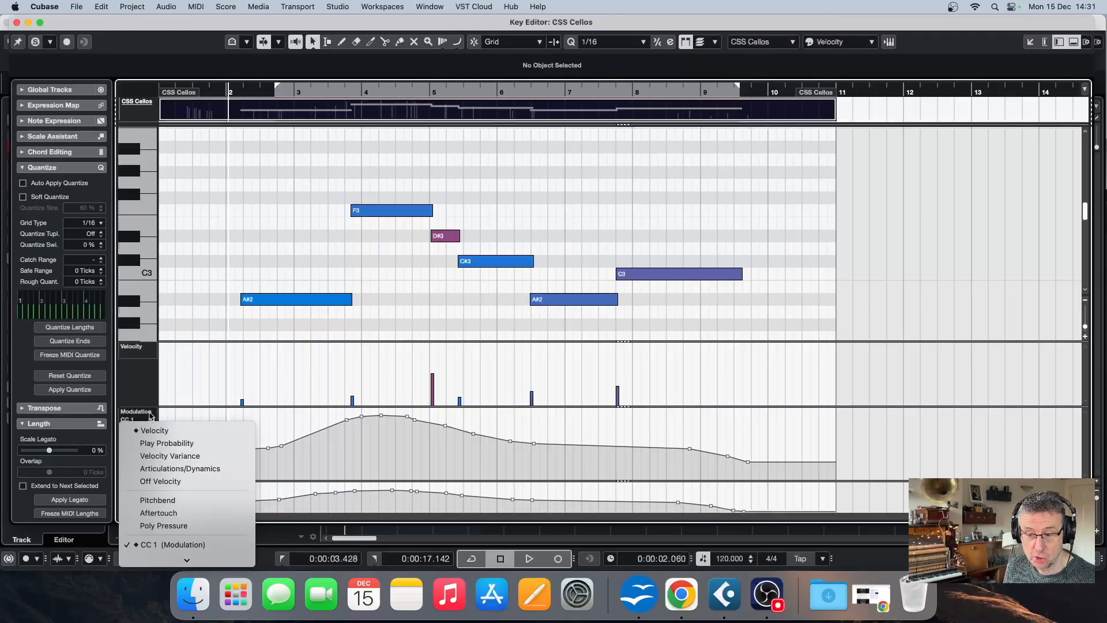
mouse_move(186, 559)
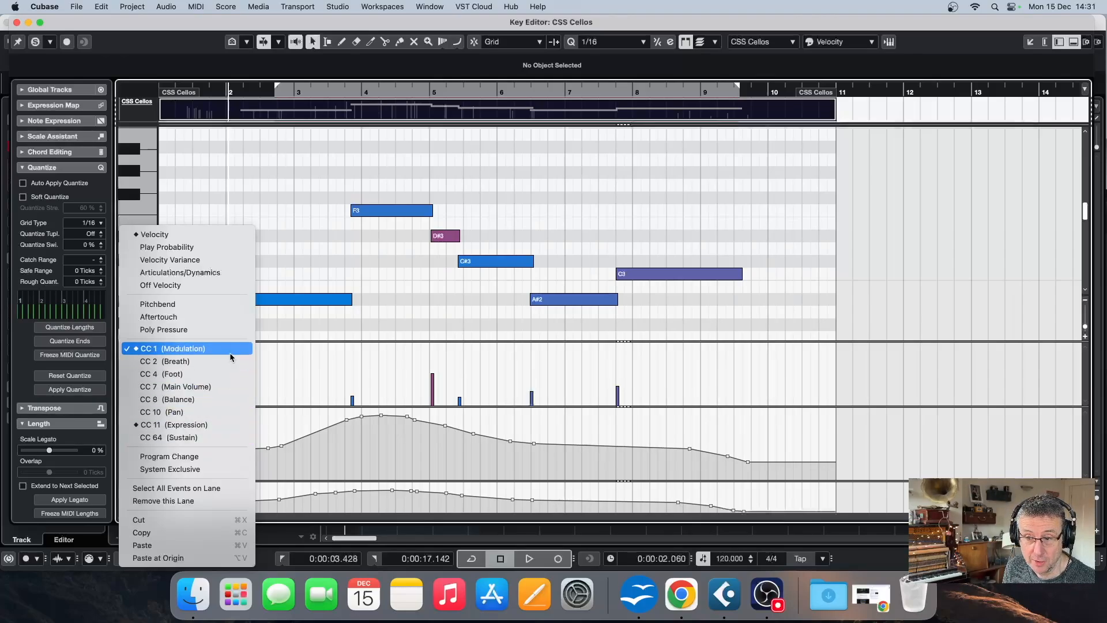
left_click(685, 369)
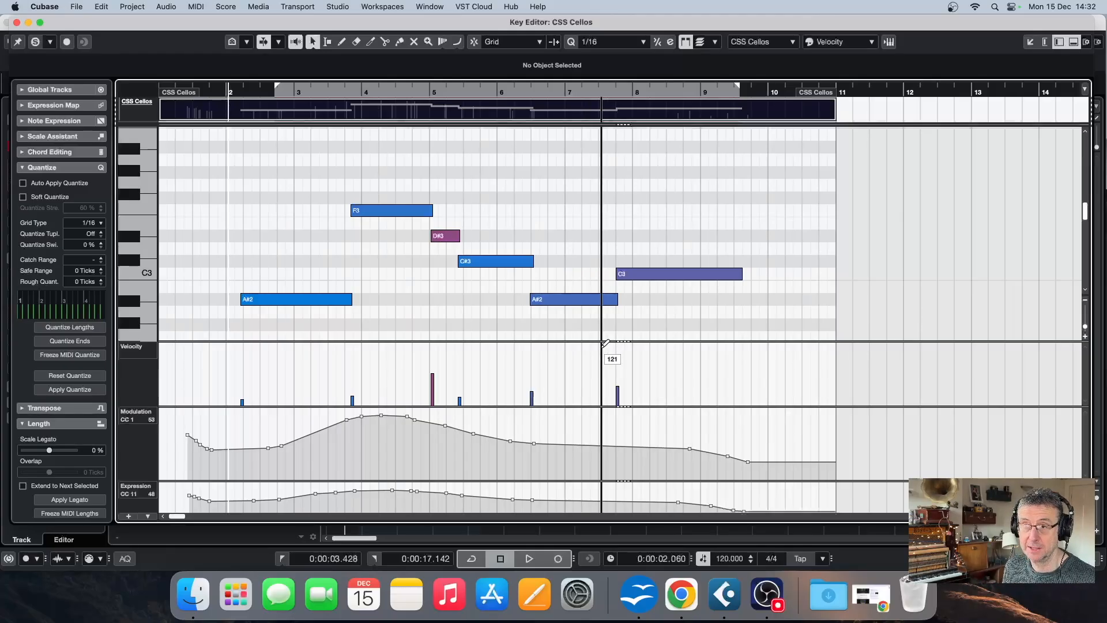
Play the recorded cello part from bar 2 past its last note to hear its modulation and expression curves.
key("space")
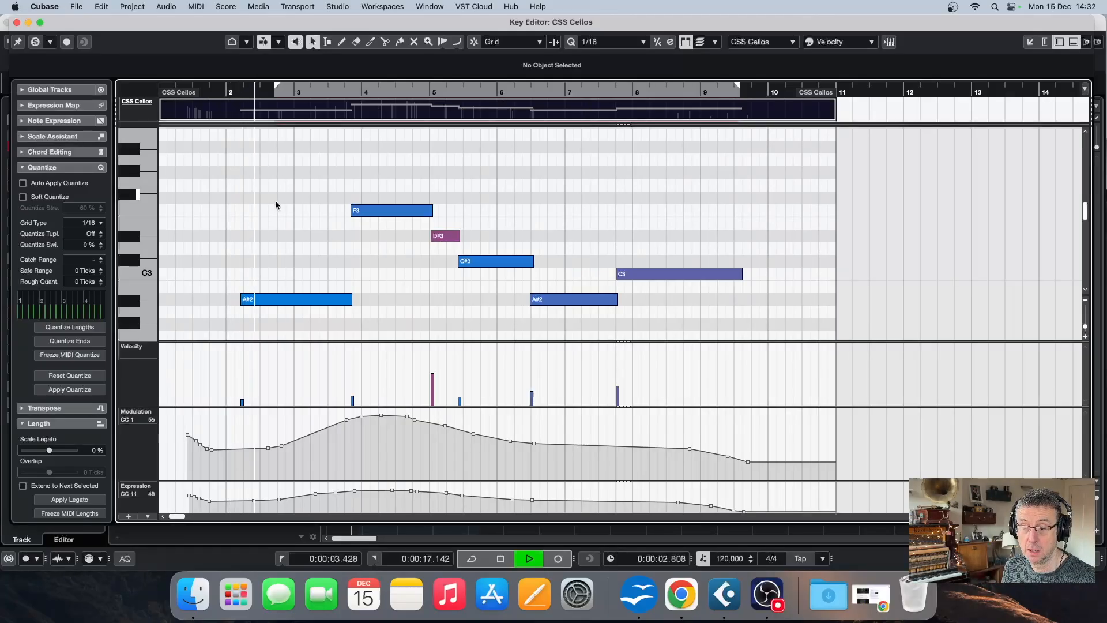
key("space")
key("space")
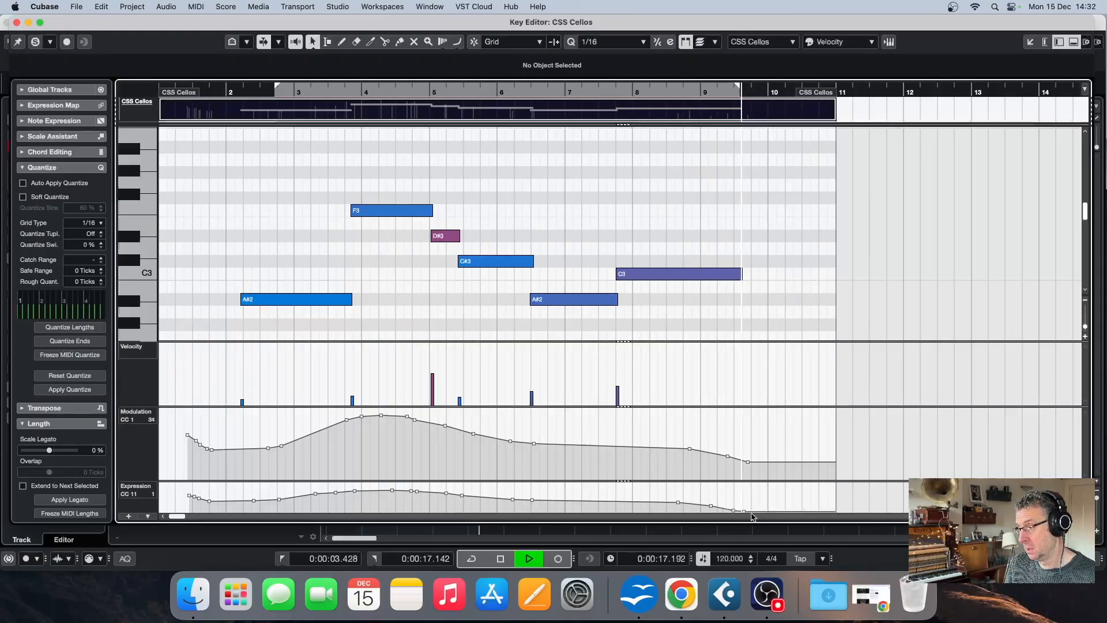
key("space")
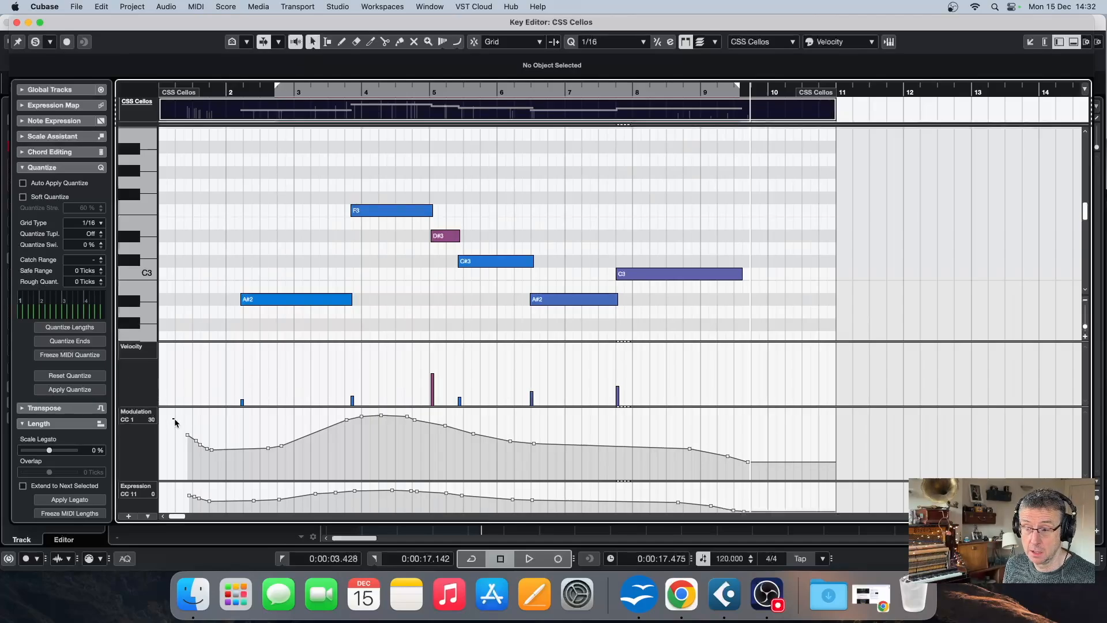
Delete all CC 1 modulation and CC 11 expression points from the cello part.
mouse_move(175, 422)
left_mouse_down()
mouse_move(750, 478)
mouse_move(940, 479)
left_mouse_up()
key("BackSpace")
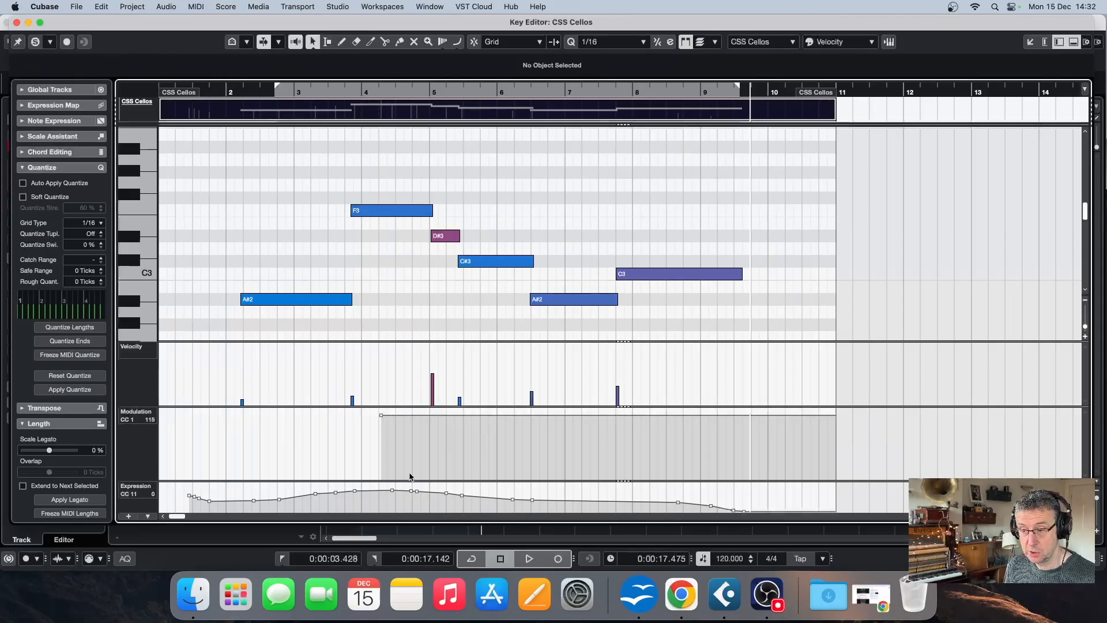
left_click_drag(348, 413, 937, 411)
key("BackSpace")
left_click_drag(176, 490, 922, 516)
key("BackSpace")
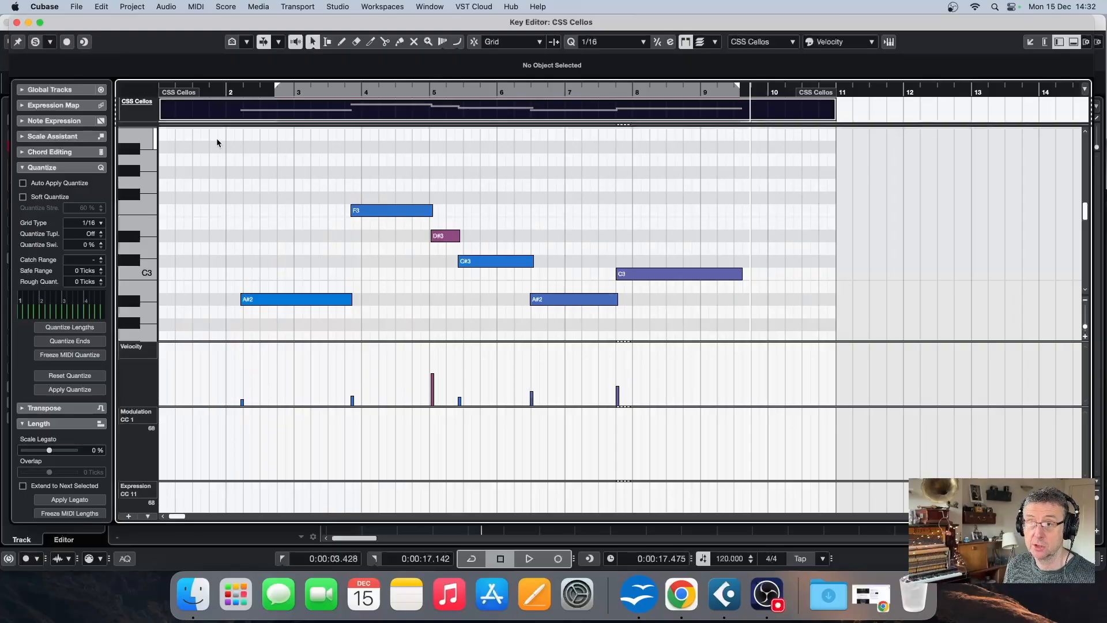
Play the cello part from bar 2 to hear it without controller data.
left_click(223, 89)
key("space")
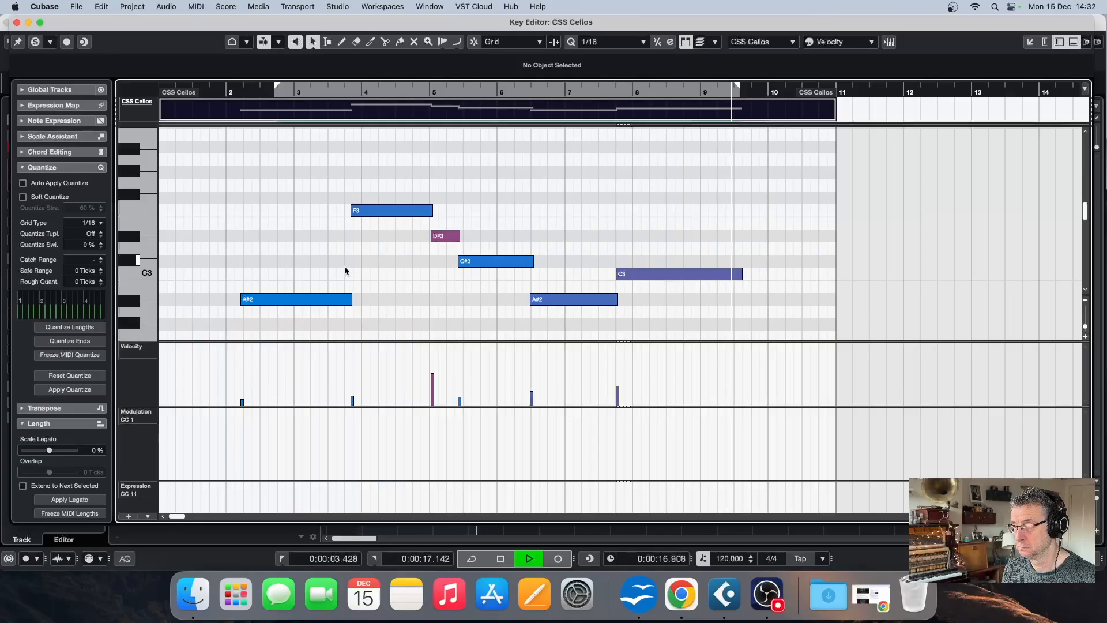
key("space")
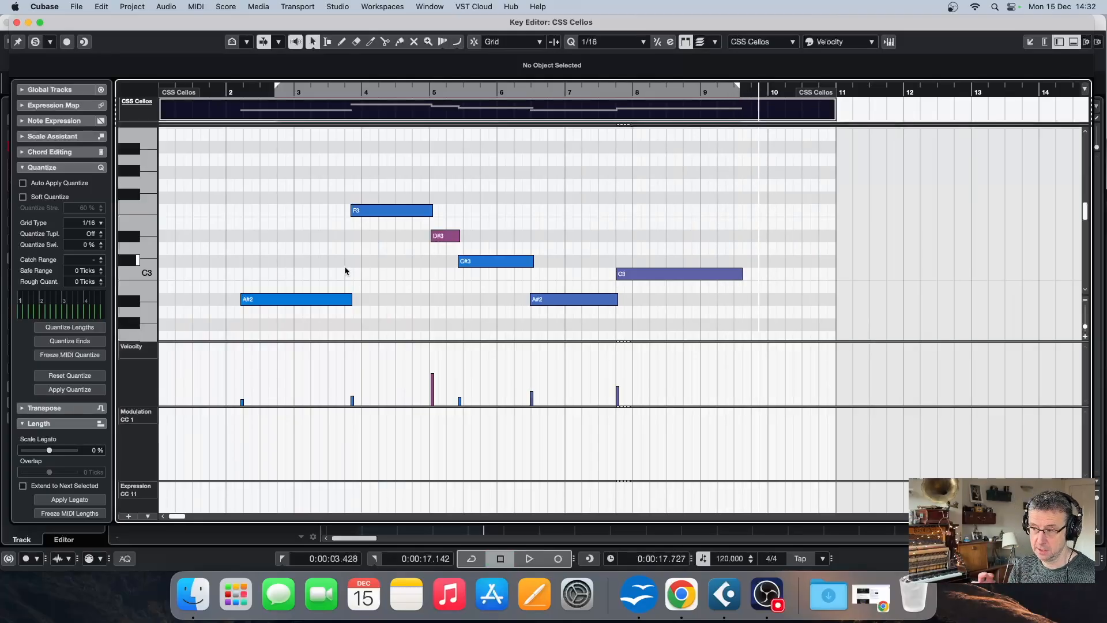
Undo the deletions of the cello part's modulation and expression points.
left_click(102, 7)
mouse_move(147, 158)
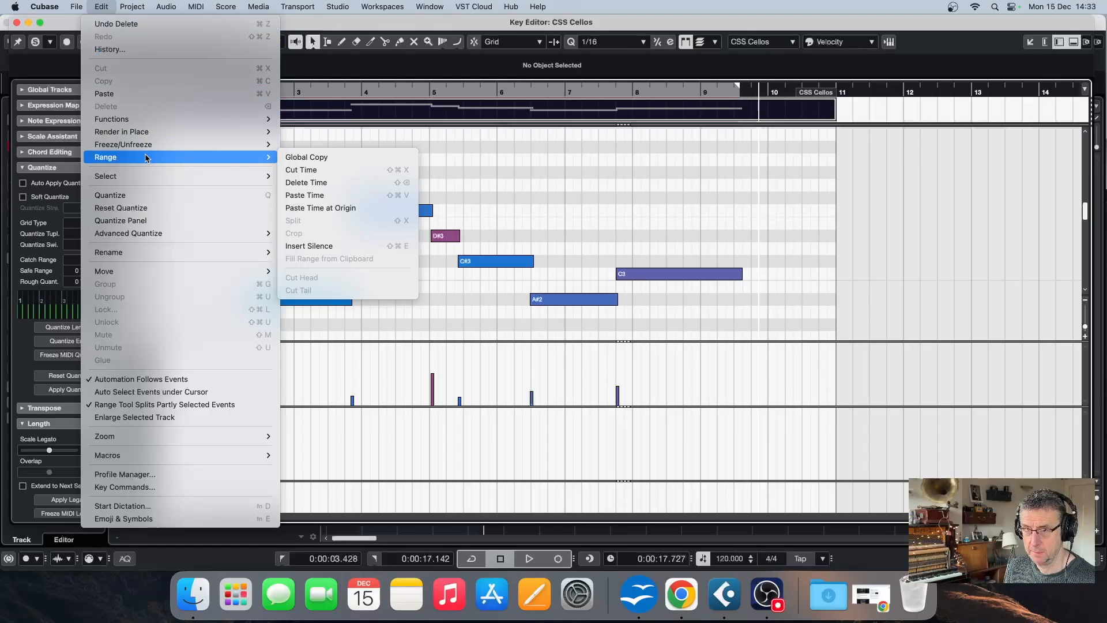
left_click(715, 361)
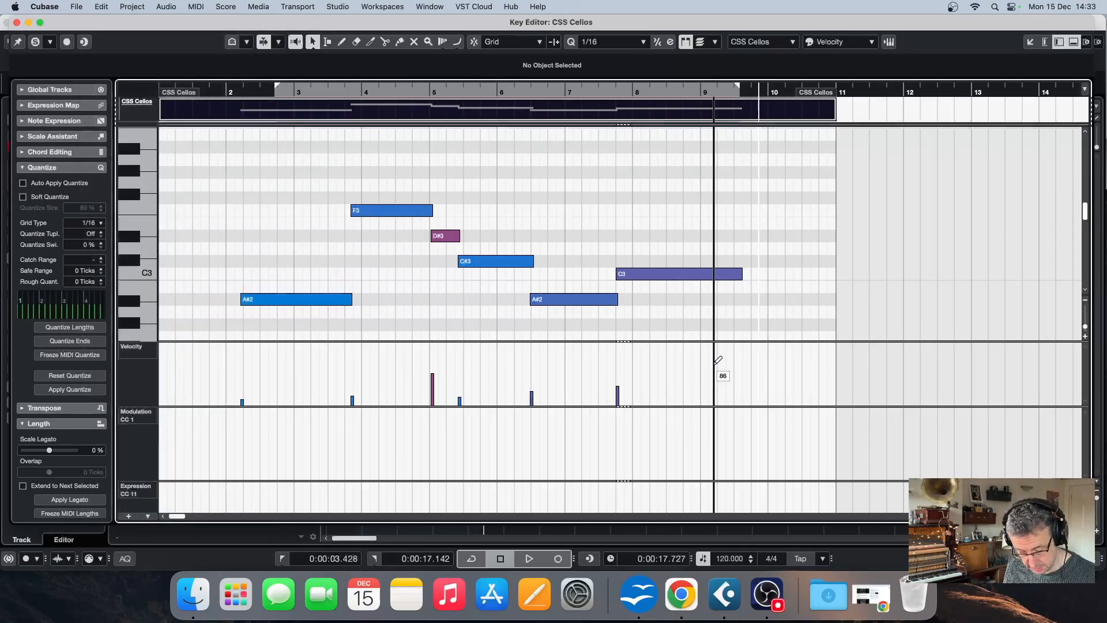
key("super+z")
key("super+z")
key("super+z")
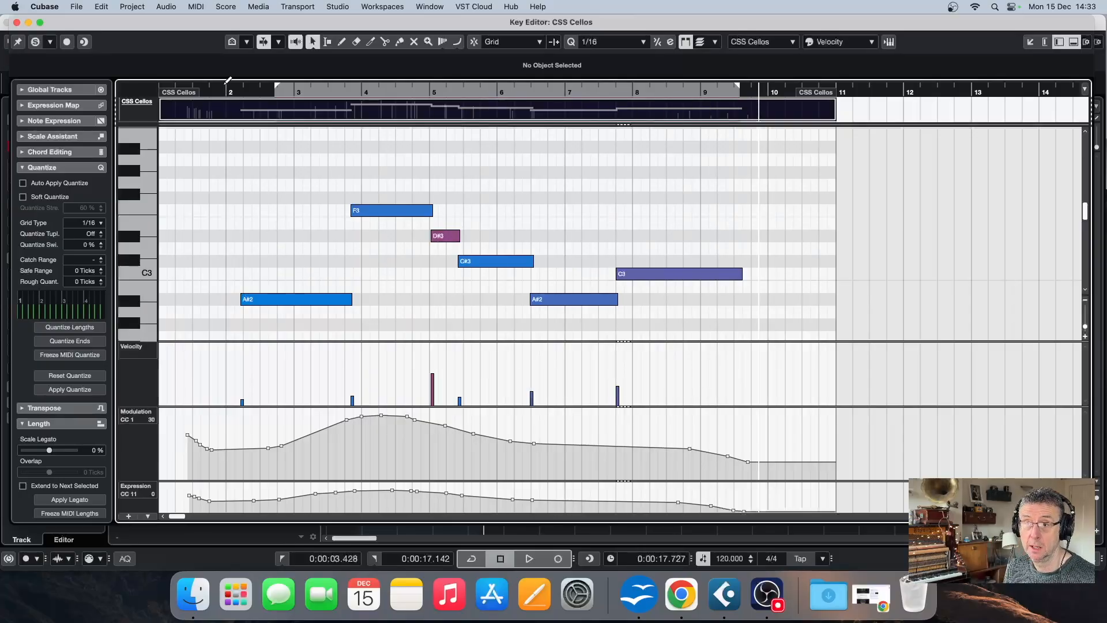
Play the cello part from about the middle of bar 6, restart from bar 5, and stop after the last note.
left_click(530, 92)
key("space")
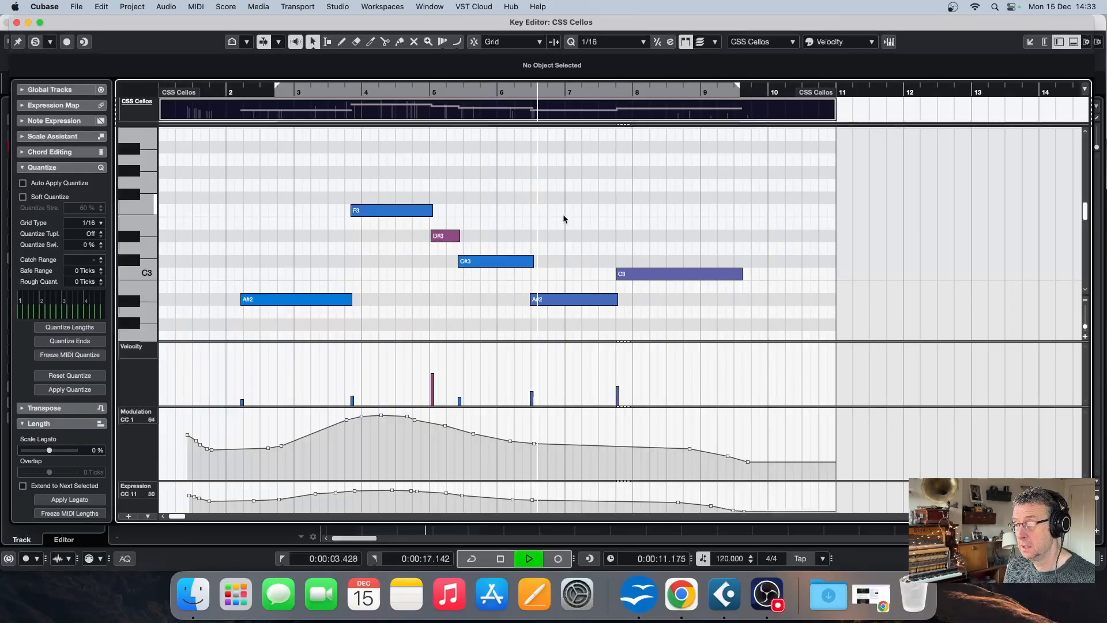
left_click(437, 91)
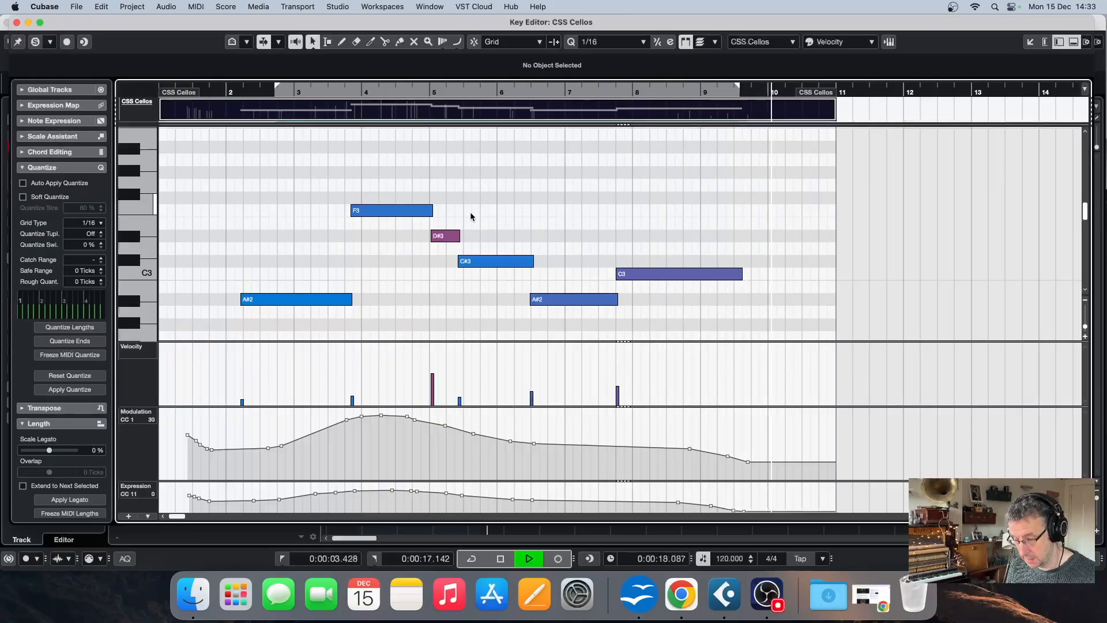
key("space")
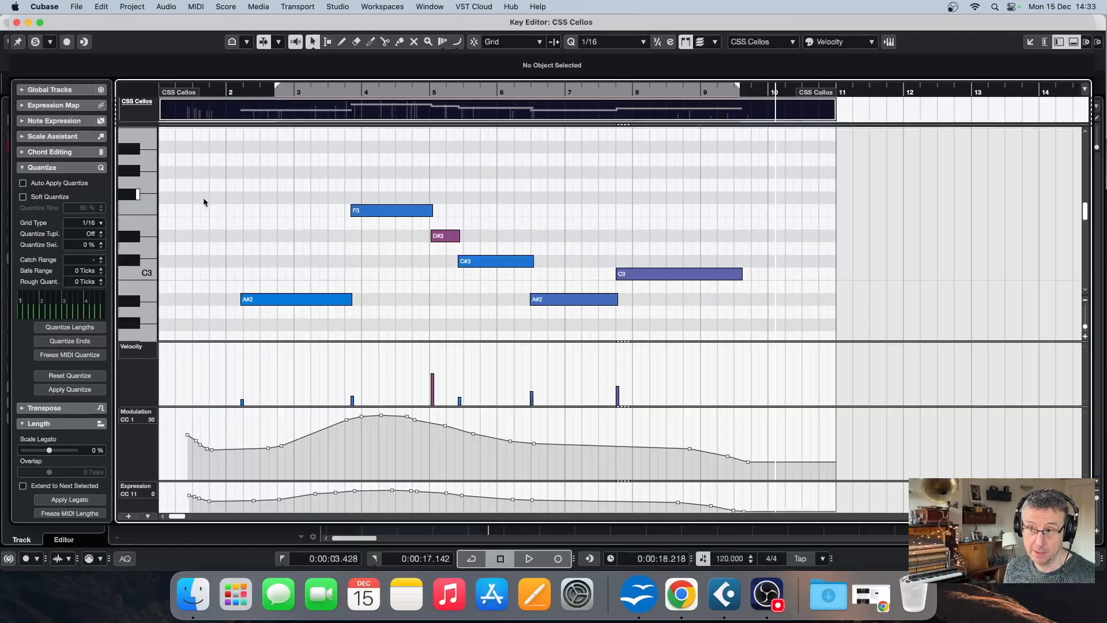
Record another pass over the existing cello part, from just before bar 2 to just before bar 10.
left_click(222, 91)
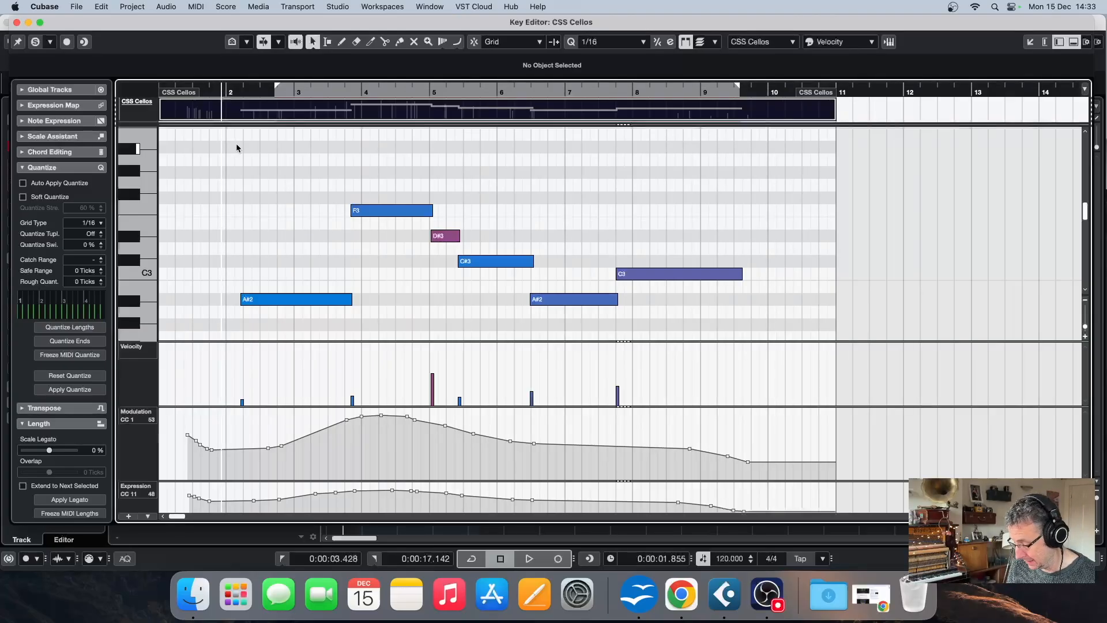
key("KP_Multiply")
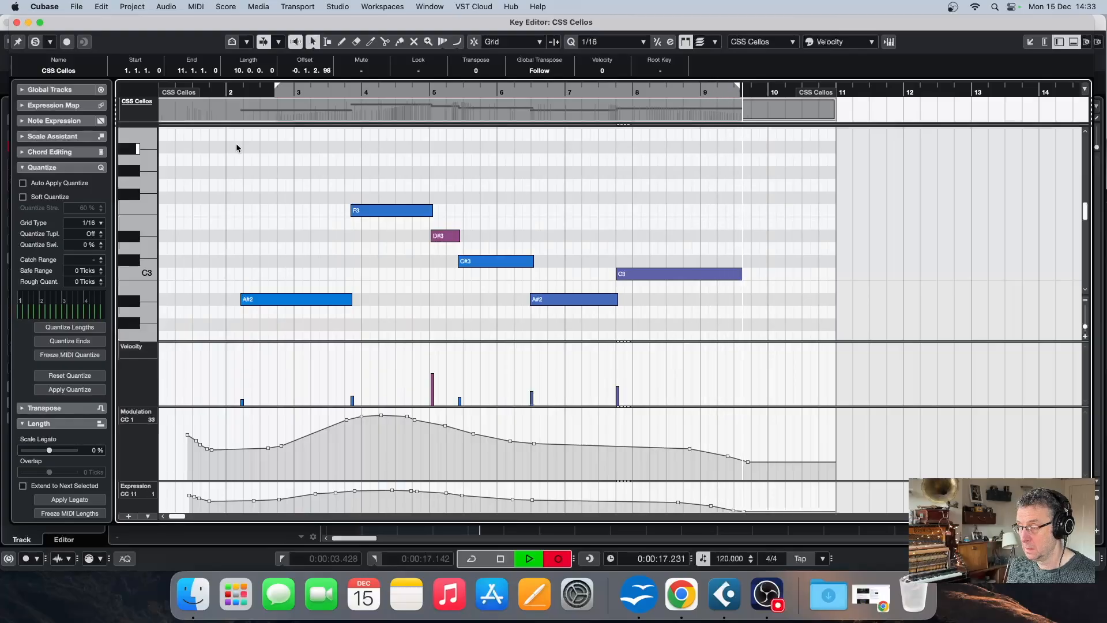
key("space")
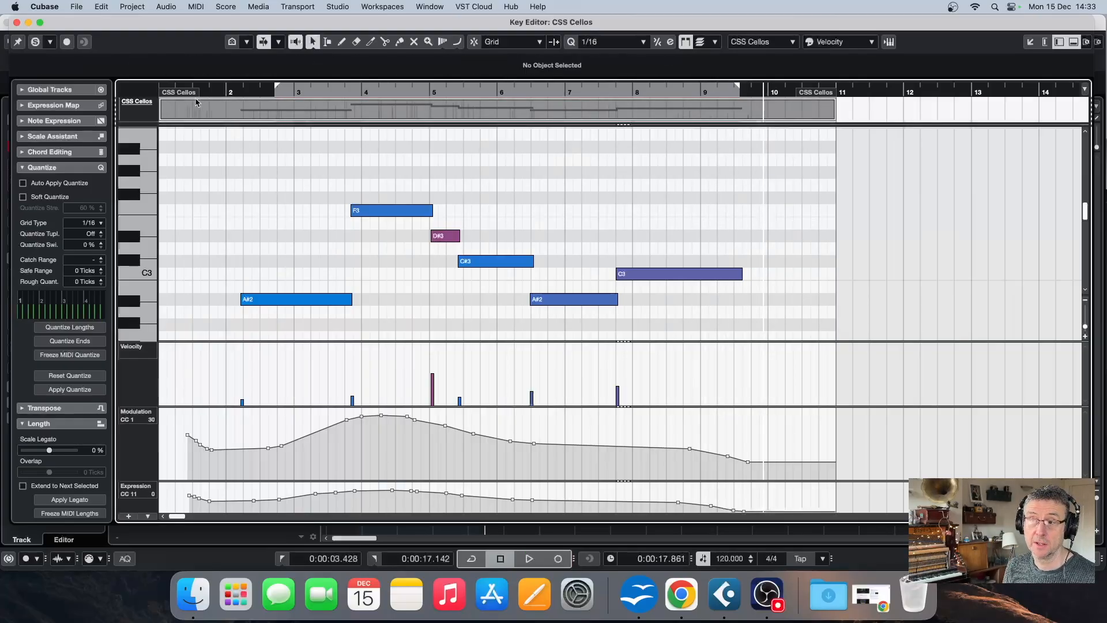
scroll(309, 240, "down", 3)
scroll(310, 240, "down", 3)
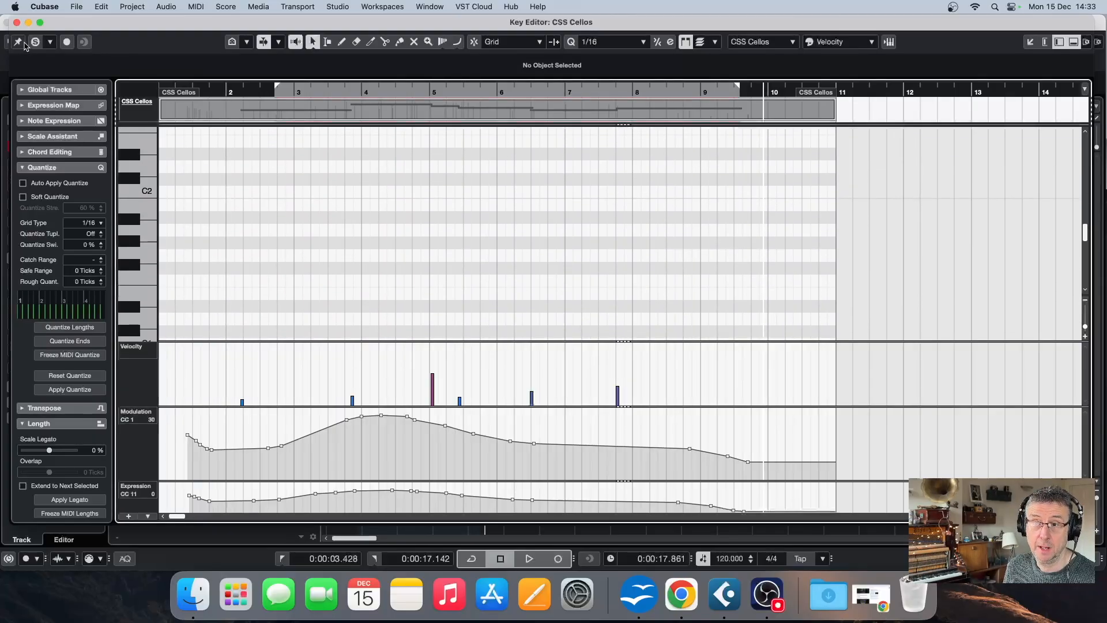
Close the Key Editor, reopen the CSS Cellos part in it, and switch the velocity lane to CC 2 (Breath).
left_click(16, 22)
double_click(411, 133)
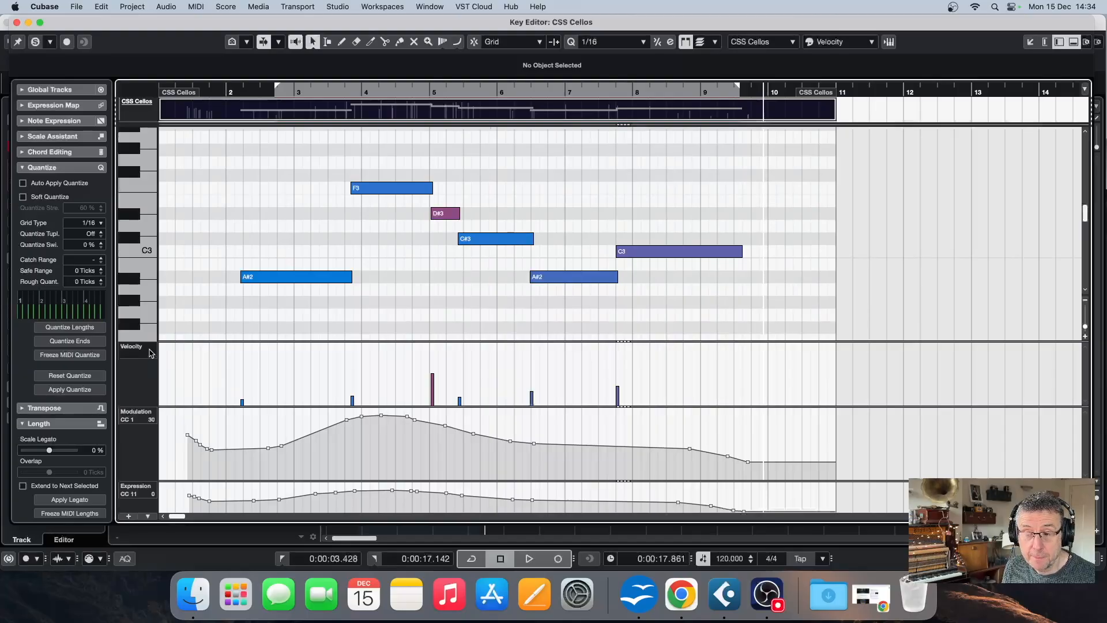
left_click(149, 353)
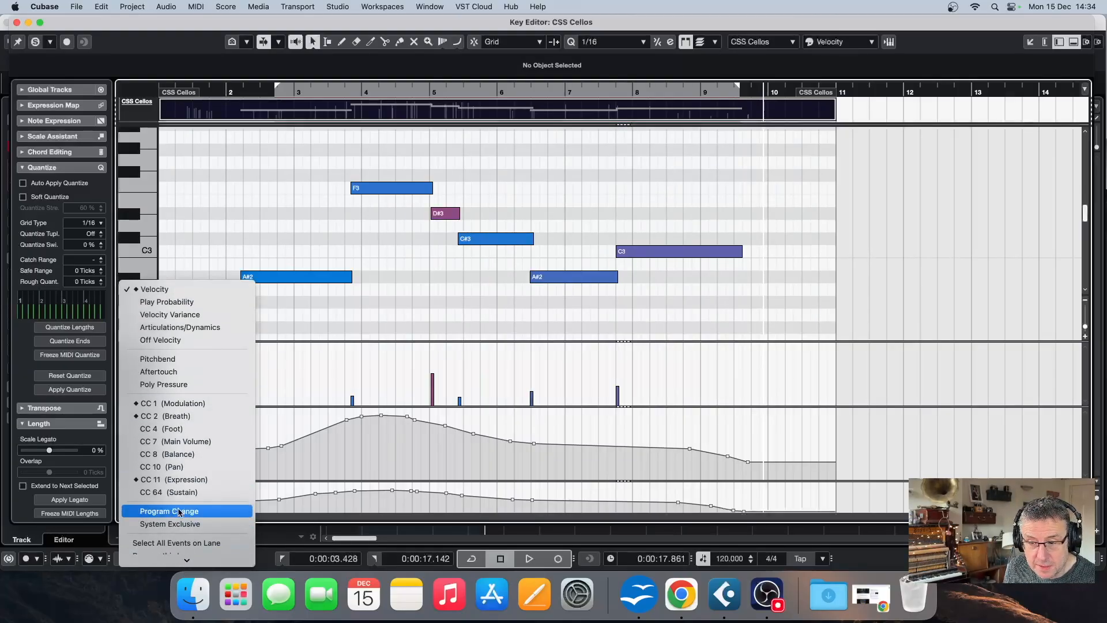
left_click(191, 417)
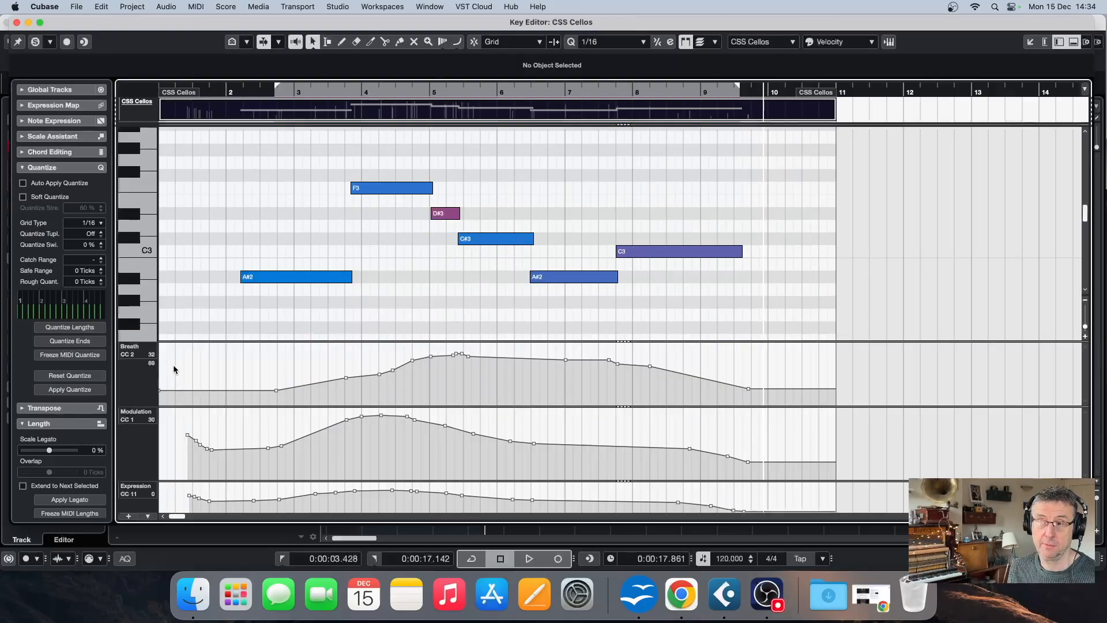
Move the Key Editor off the track list, minimize it, and select the Bones track in the project.
left_click_drag(141, 30, 283, 65)
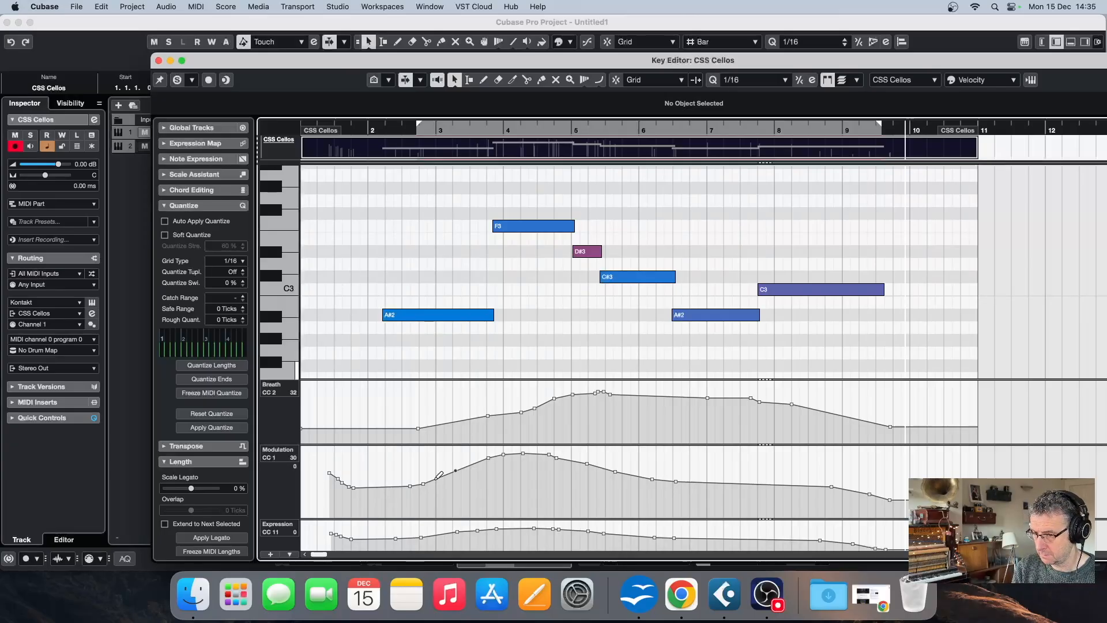
left_click(171, 62)
left_click(289, 150)
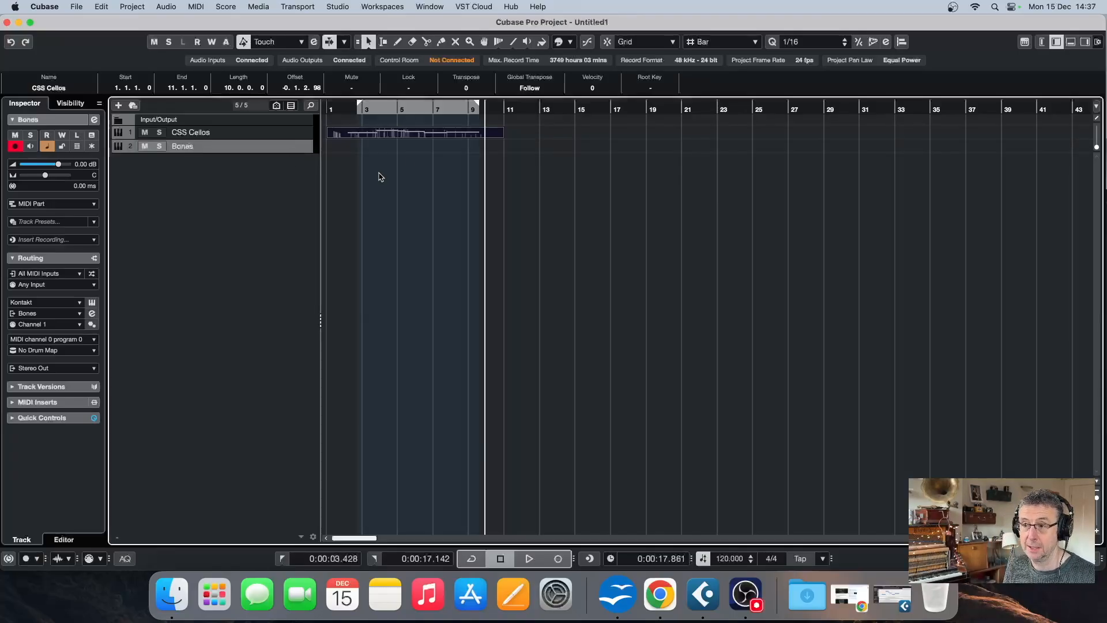
Reopen the CSS Cellos part in the Key Editor and open the shape options of the line drawing tool.
double_click(420, 135)
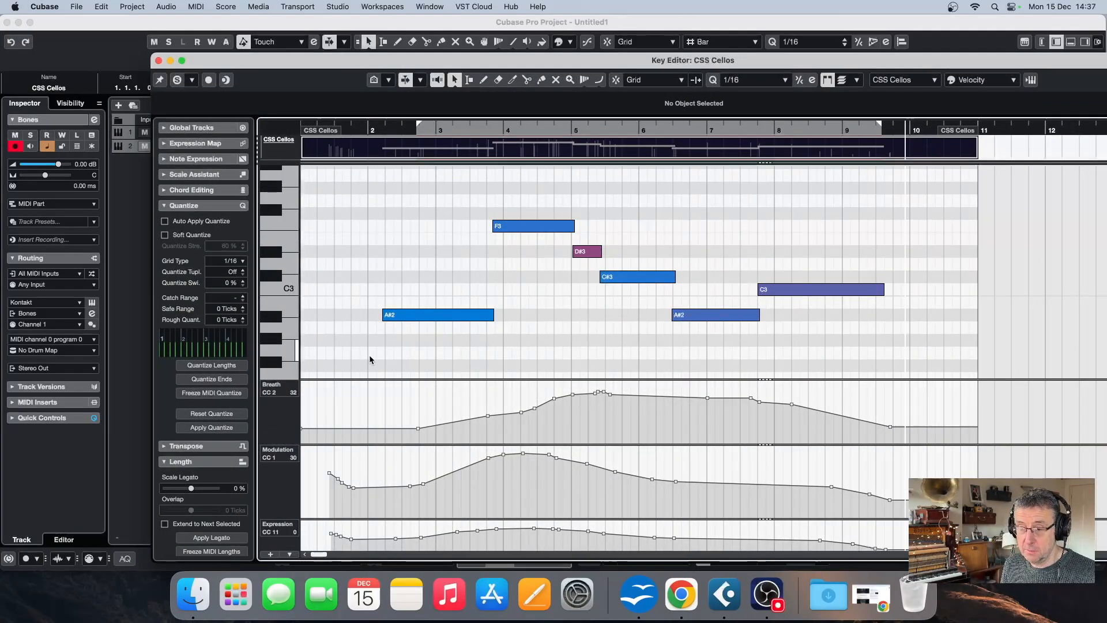
left_click(600, 80)
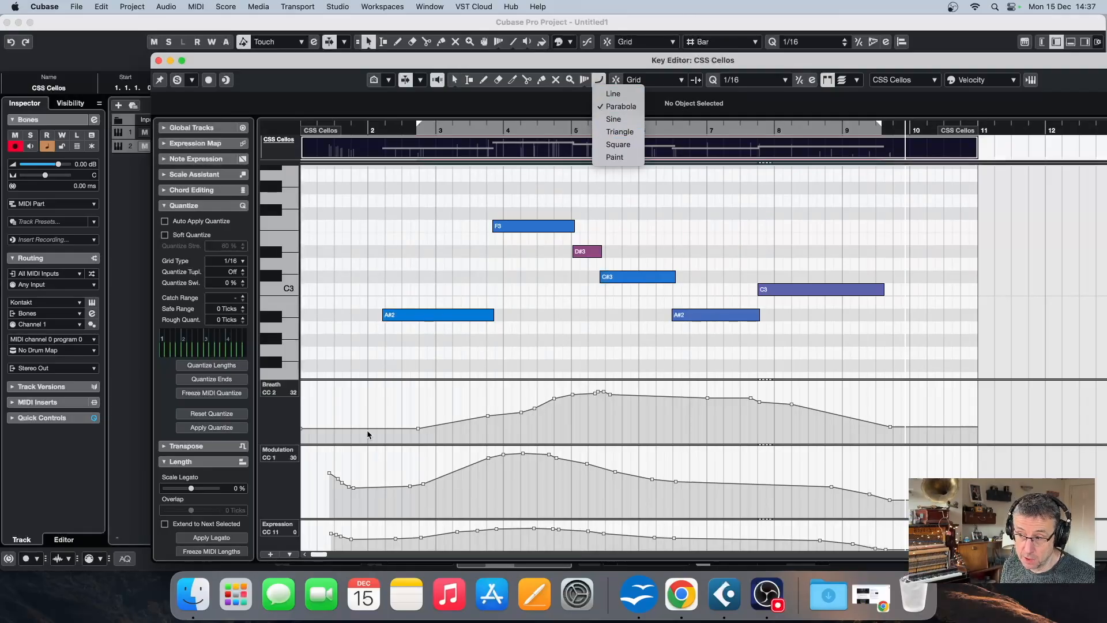